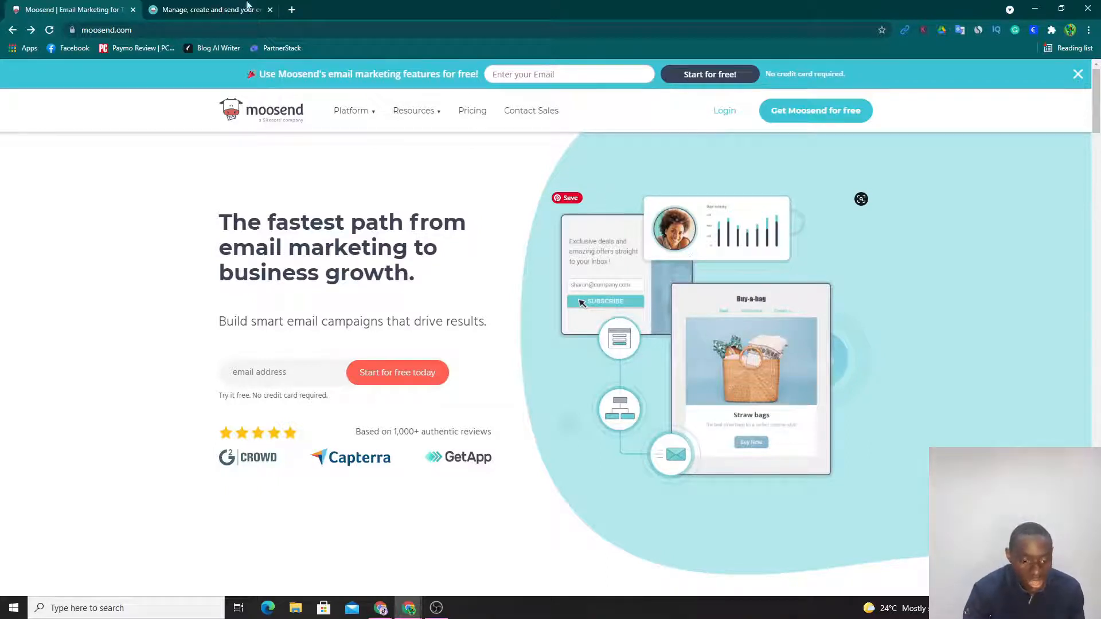
- Review the Free, Pro and Enterprise plans on Moosend's pricing page with the subscriber slider at 0, and return to the homepage
click(473, 111)
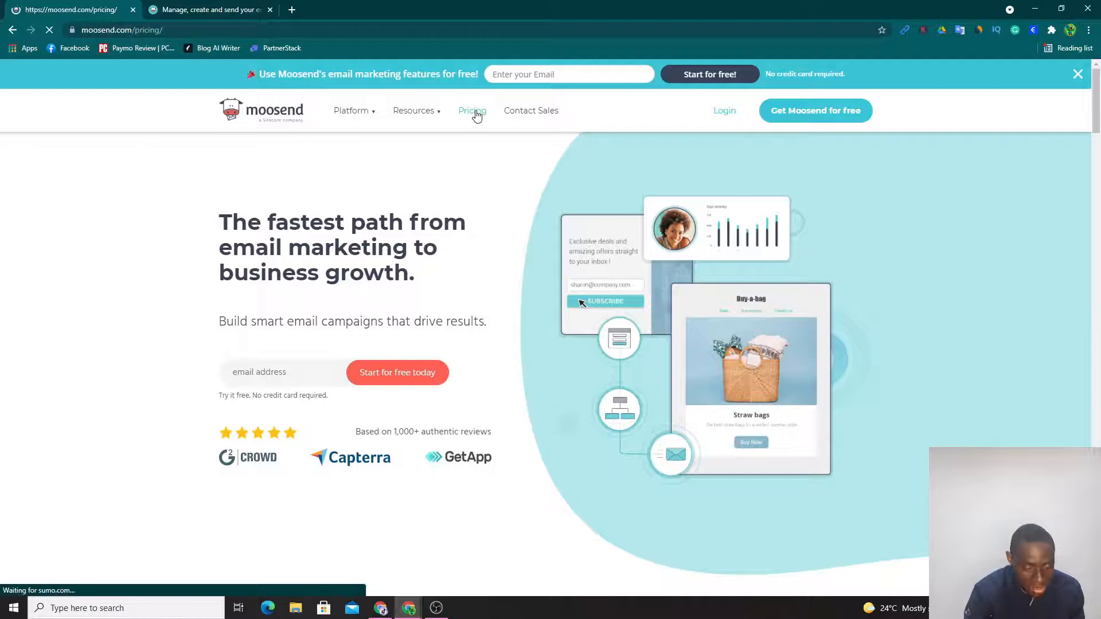
scroll(190, 318, down, 5)
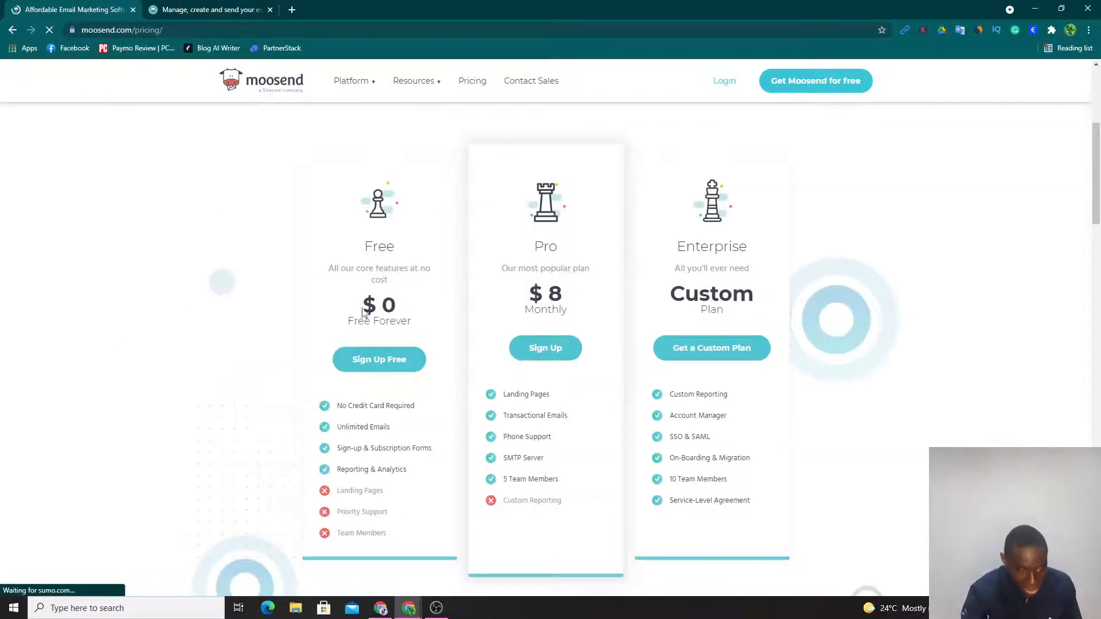
scroll(204, 343, up, 1)
scroll(202, 343, up, 4)
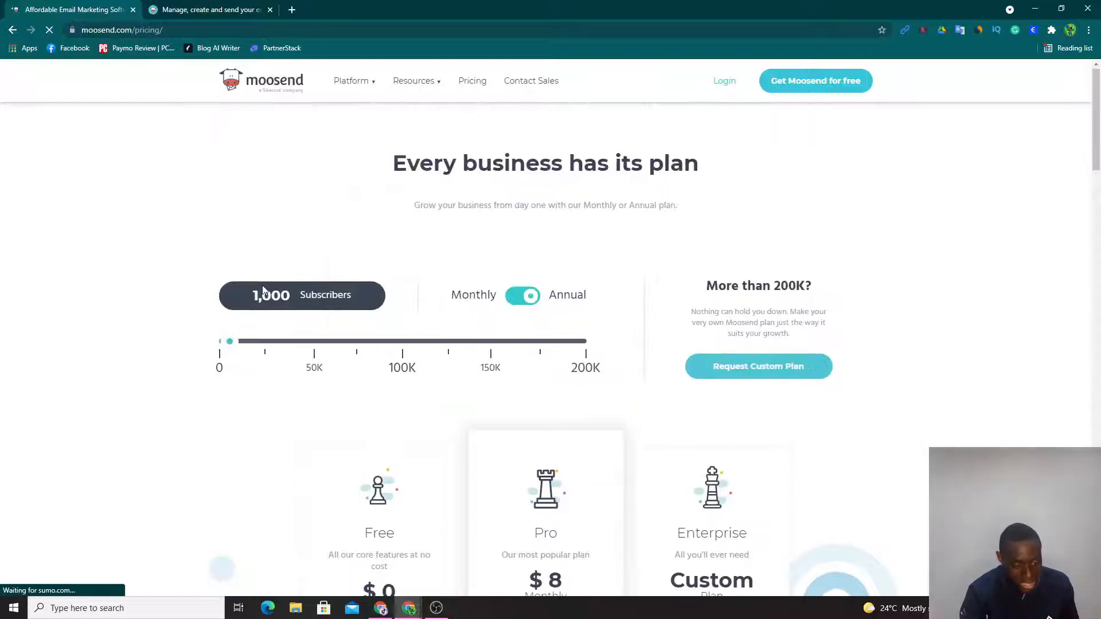
scroll(261, 427, down, 5)
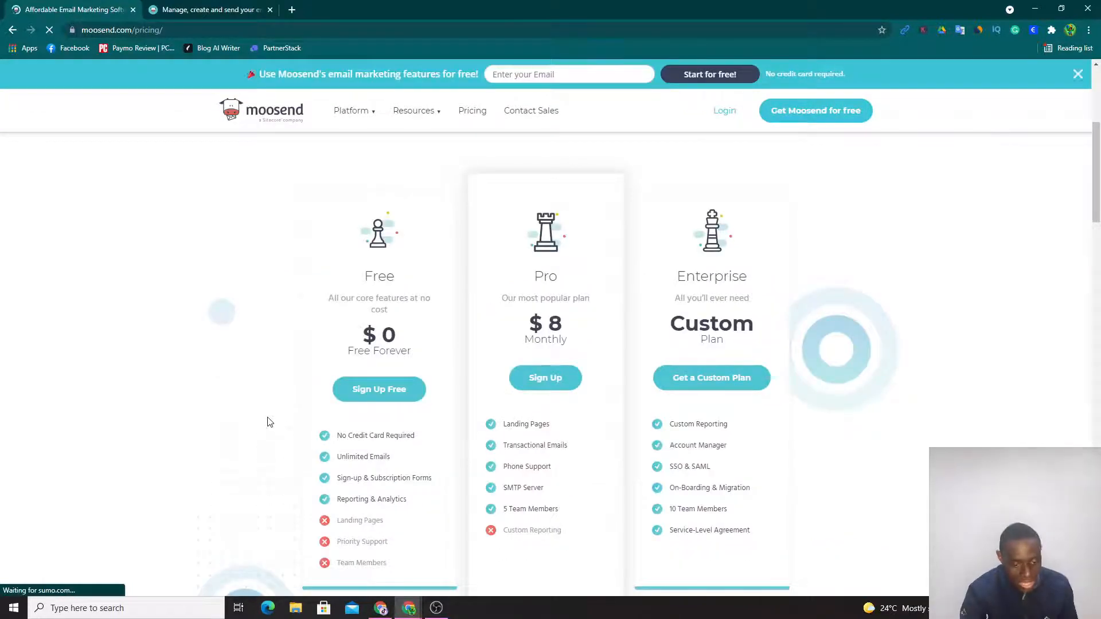
scroll(238, 349, up, 2)
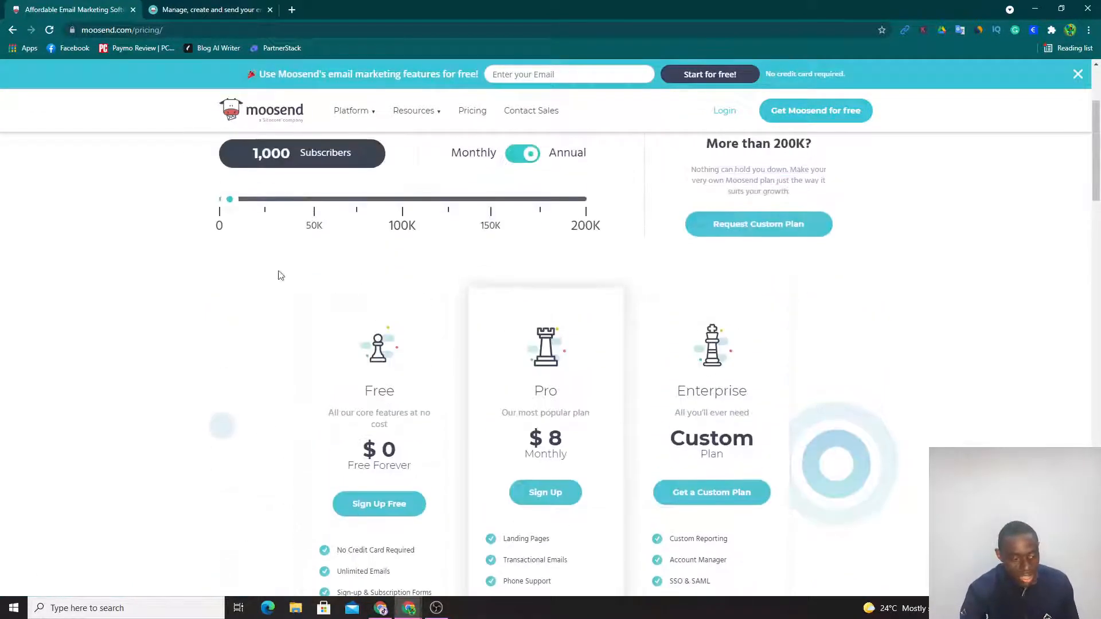
drag(235, 202, 223, 248)
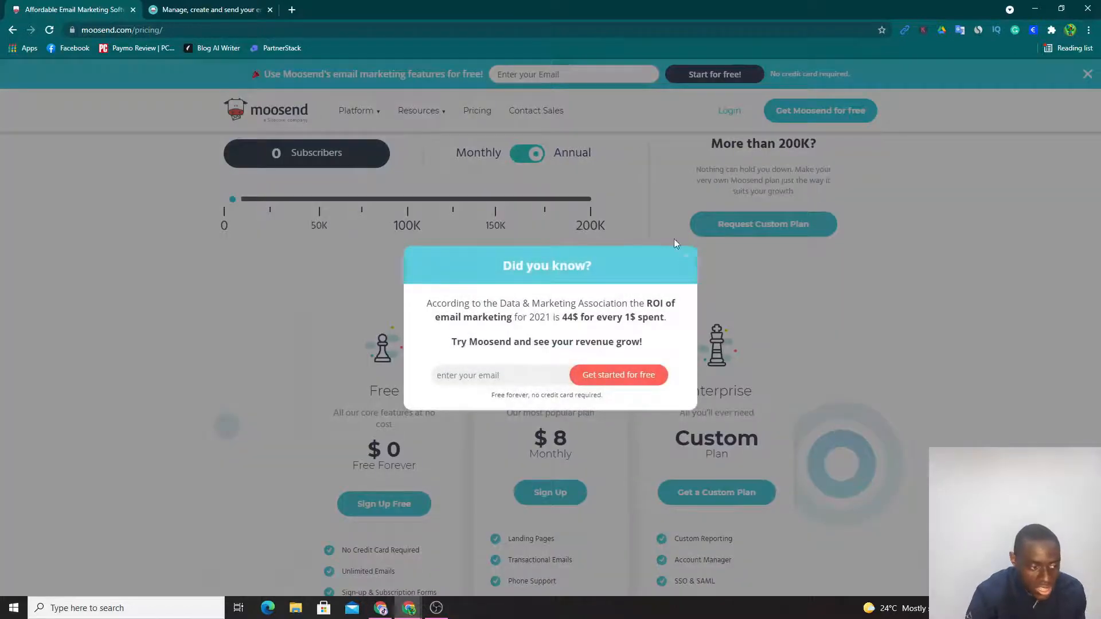
click(675, 243)
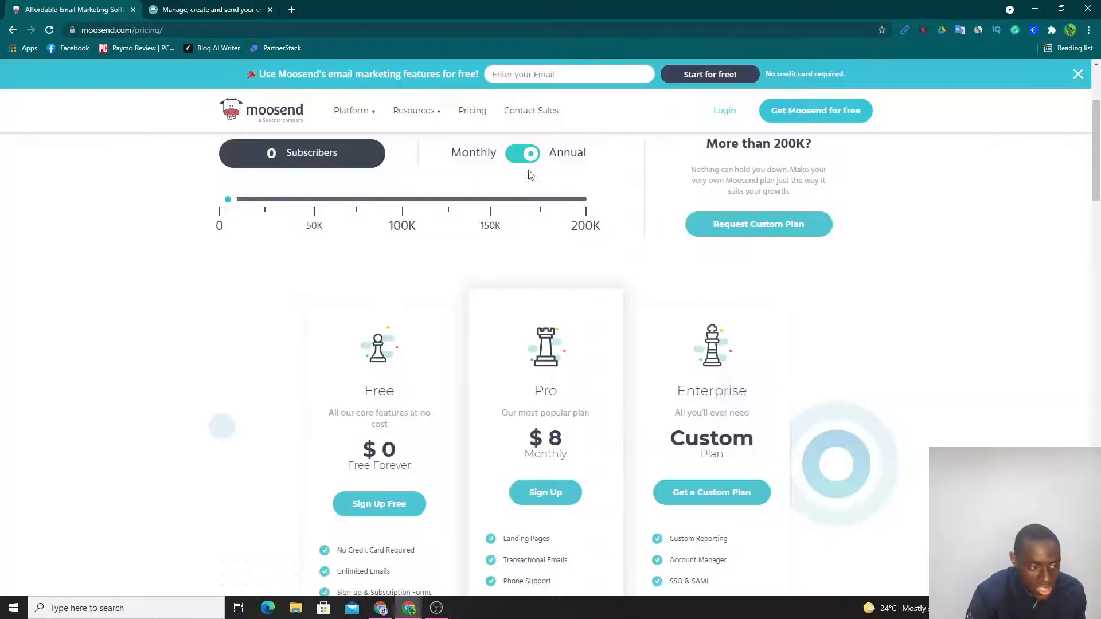
click(13, 30)
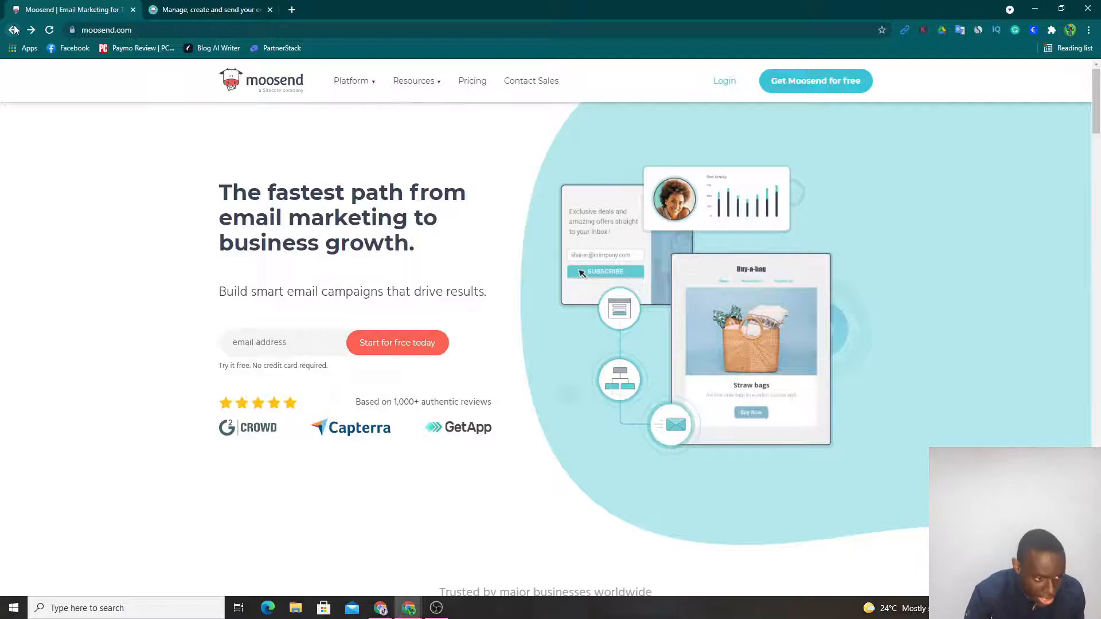
- Create a mailing list named "GOR Newsletter" in the Moosend account
click(187, 8)
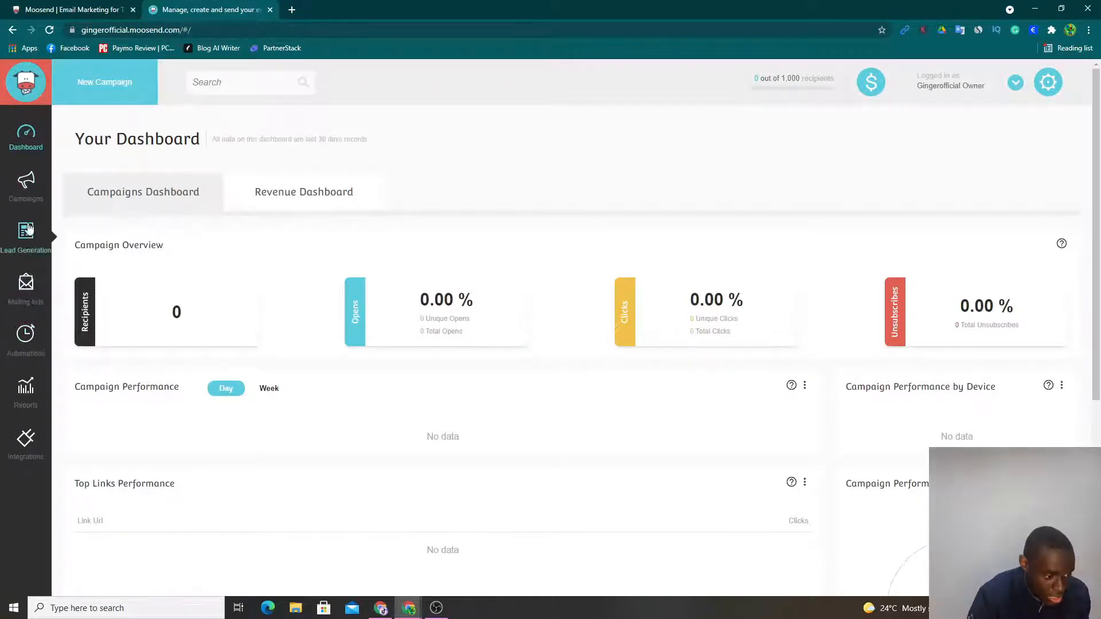
click(24, 292)
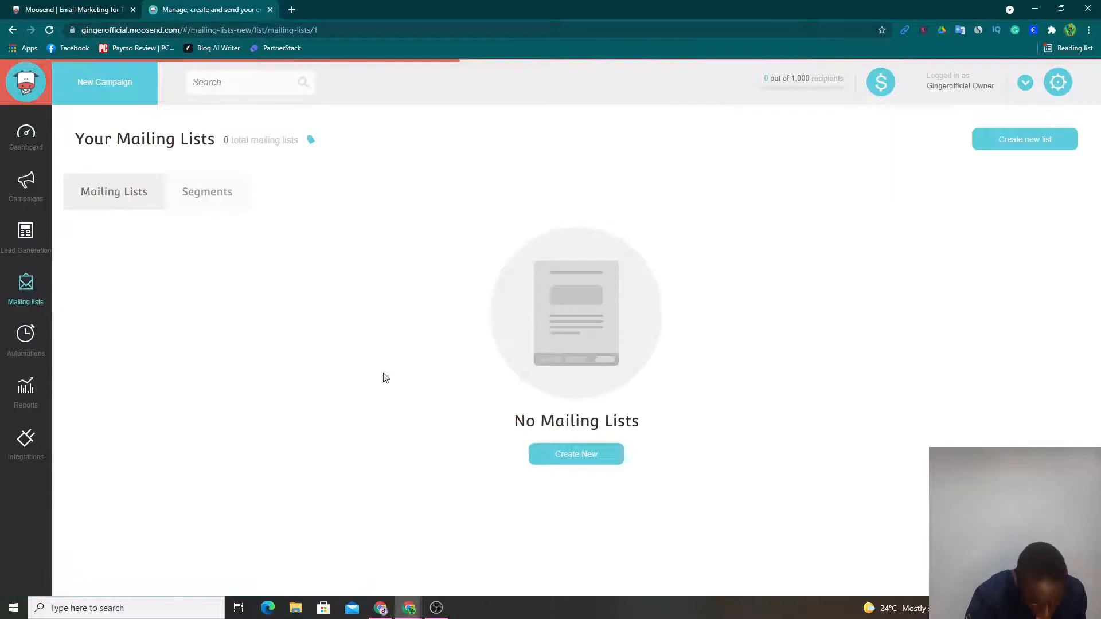
click(603, 459)
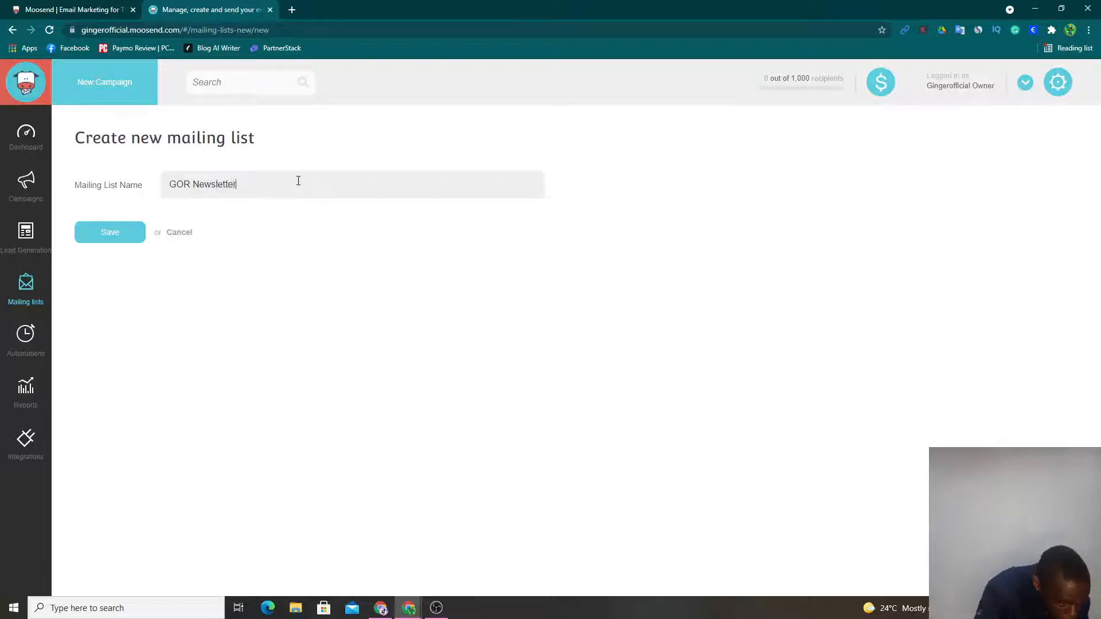
click(136, 232)
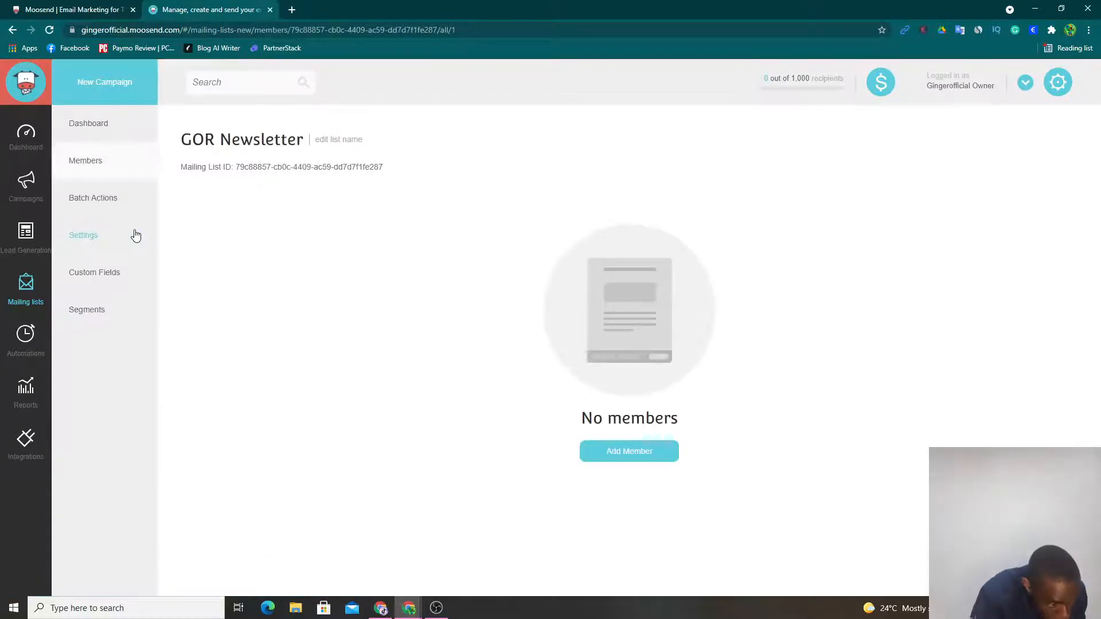
- Look through the GOR Newsletter list's batch actions, settings, custom fields and segments
click(116, 201)
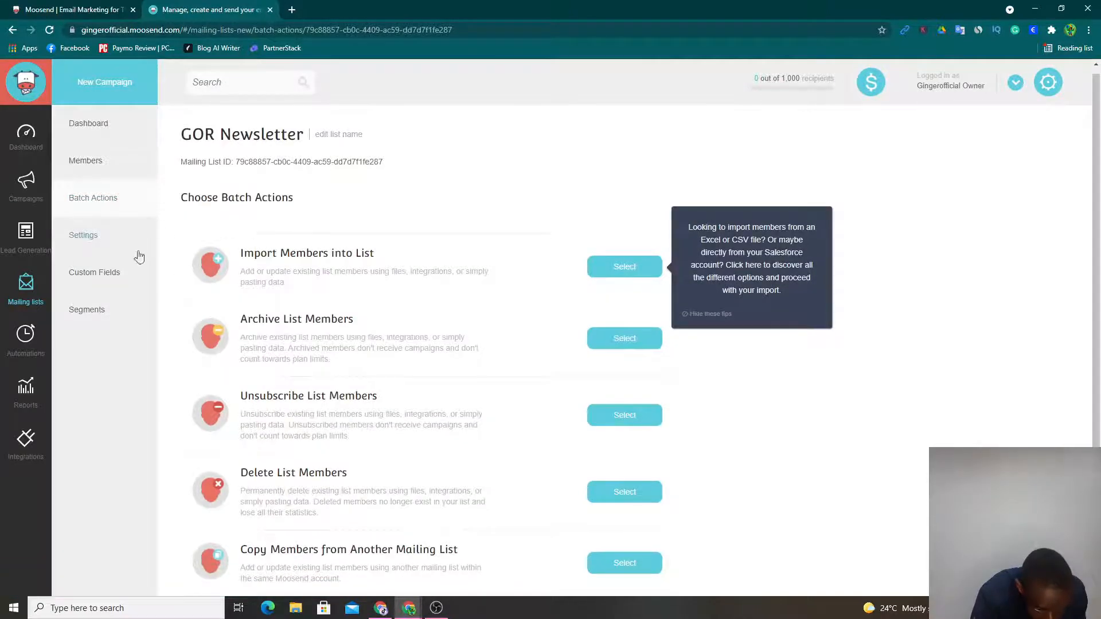
click(83, 235)
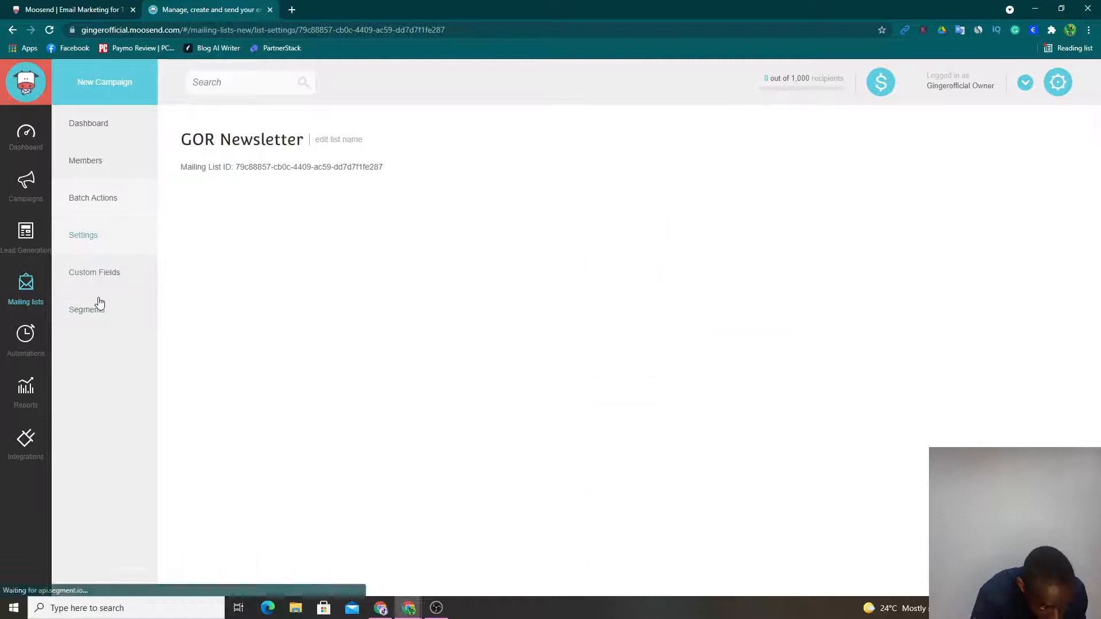
click(103, 287)
click(91, 309)
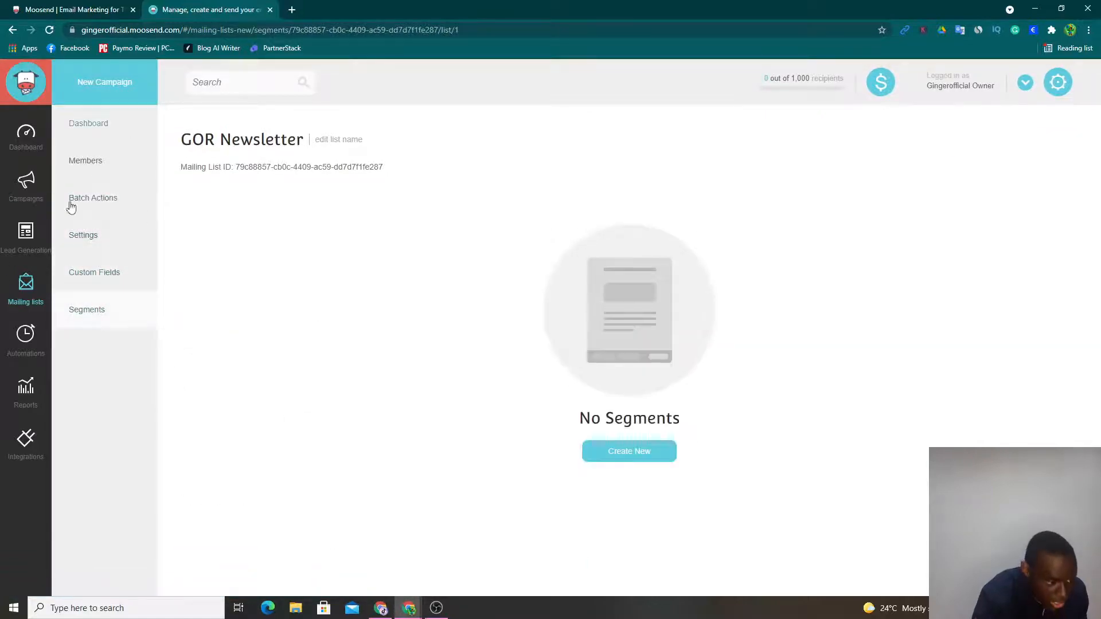
- Start a new campaign of the Regular Campaign type
click(24, 182)
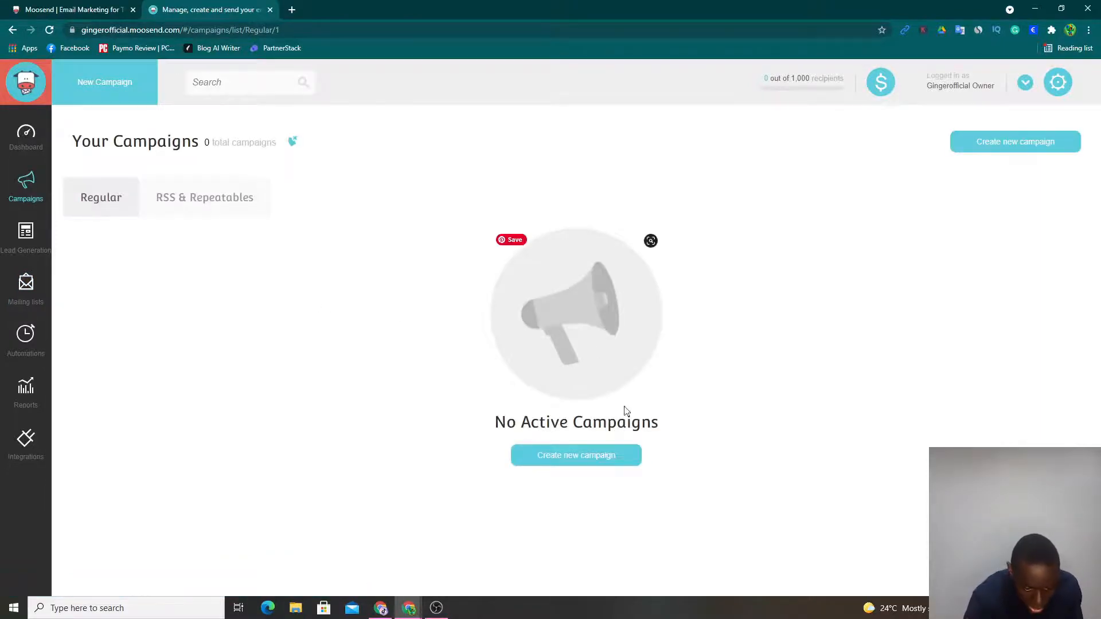
click(589, 457)
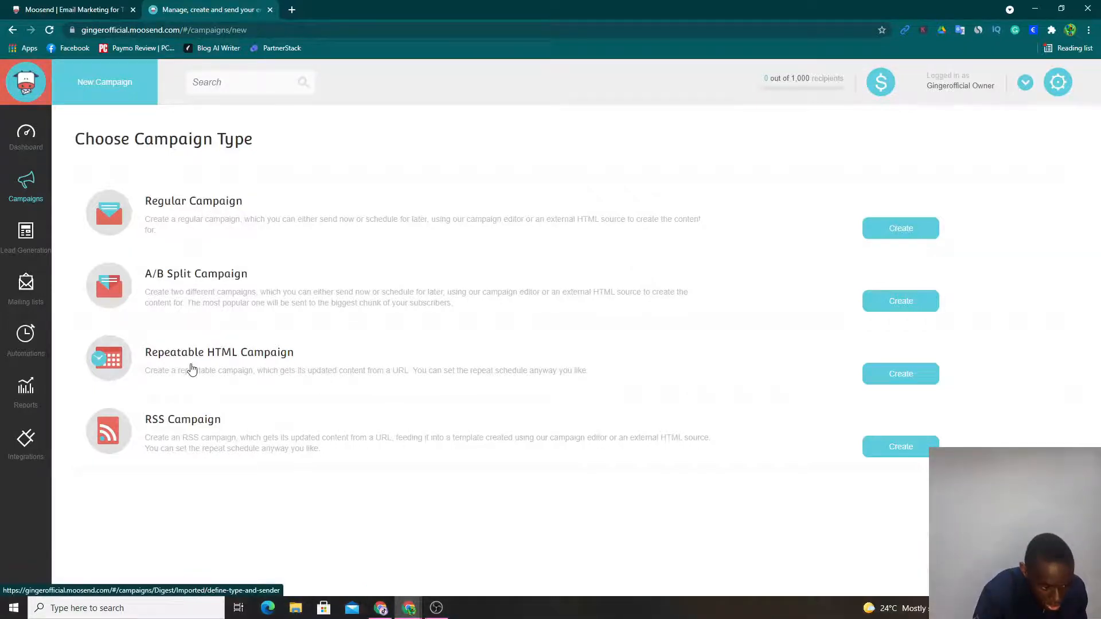
click(901, 229)
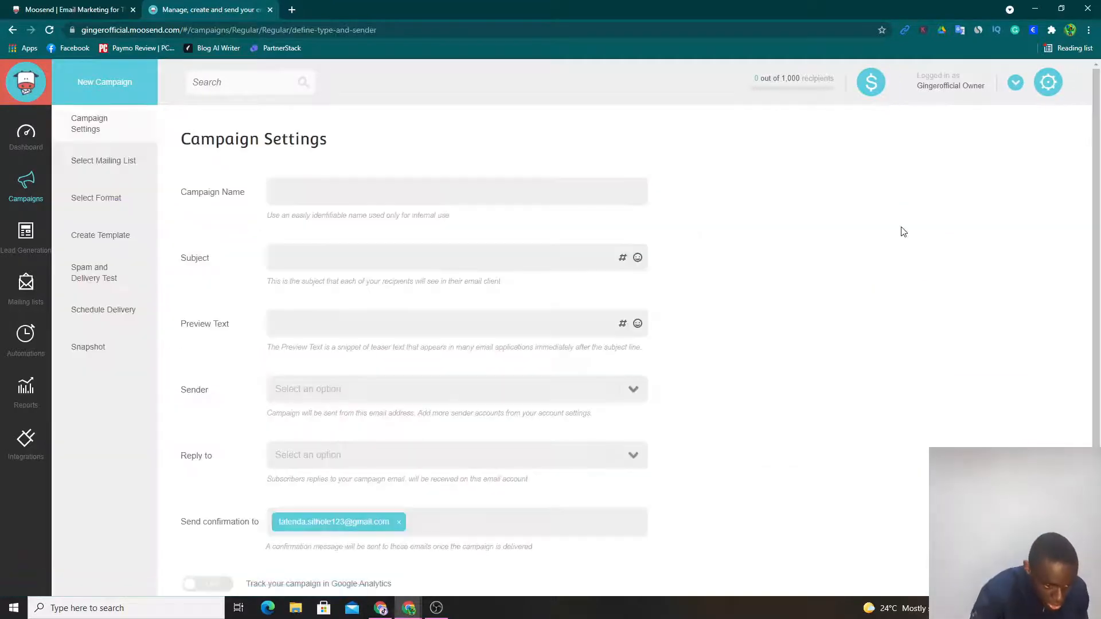
- Set the campaign name, subject and preview text all to "GOR Newsletter"
click(410, 193)
text(GOR Newsletter)
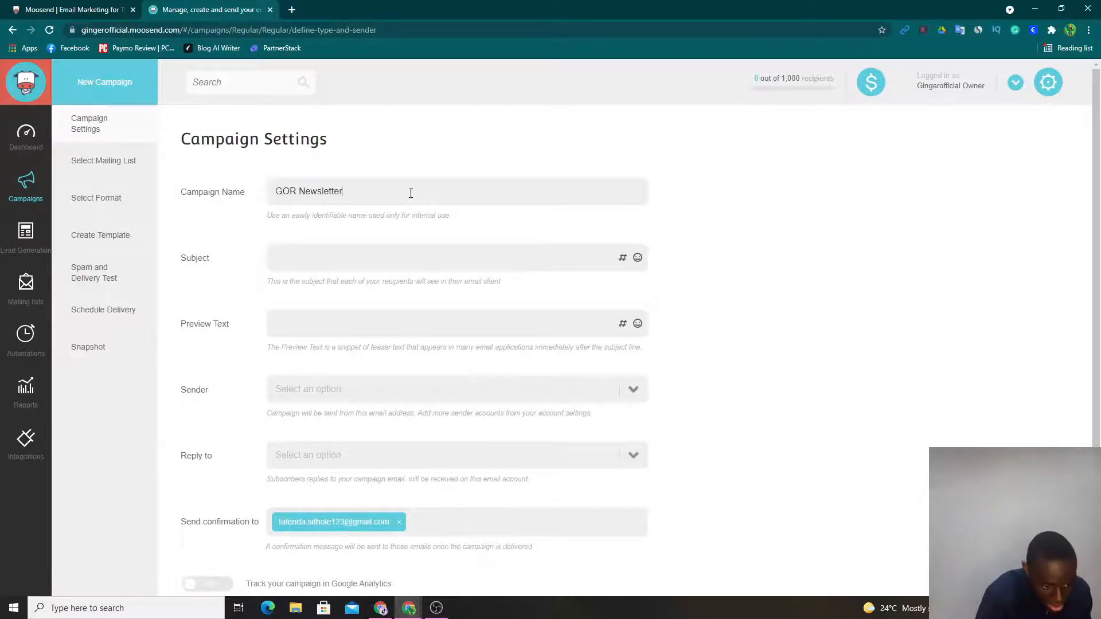
click(374, 259)
text(GOR Newsletter)
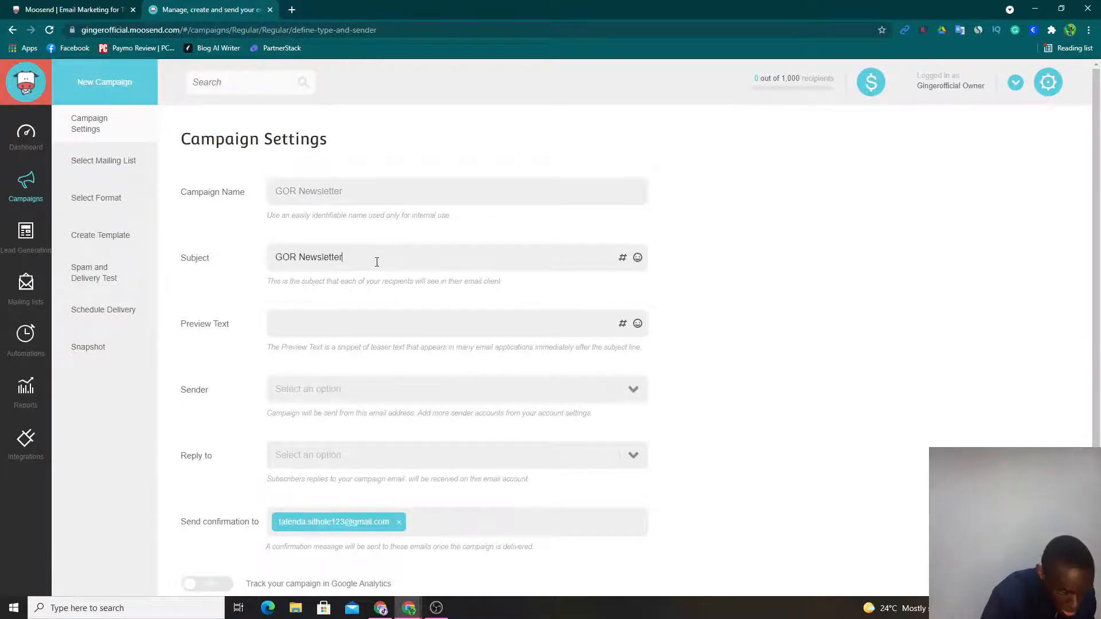
click(367, 321)
text(GOR Newsletter)
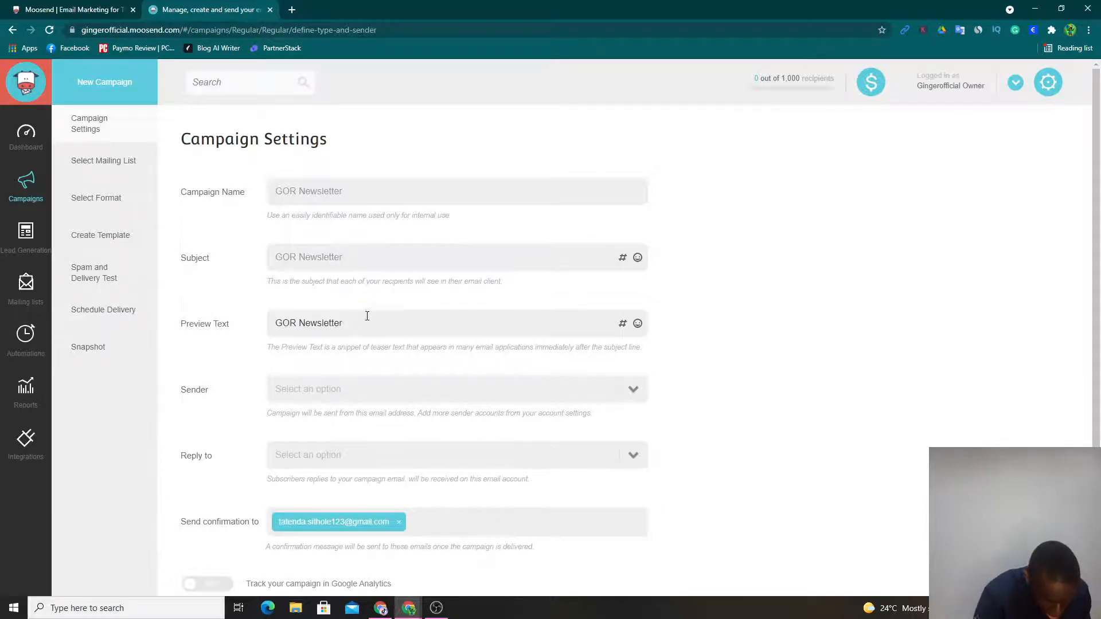
- Choose the account owner's address as both sender and reply-to, and proceed to the mailing list selection
click(366, 389)
click(352, 421)
click(350, 456)
click(338, 478)
scroll(376, 436, down, 3)
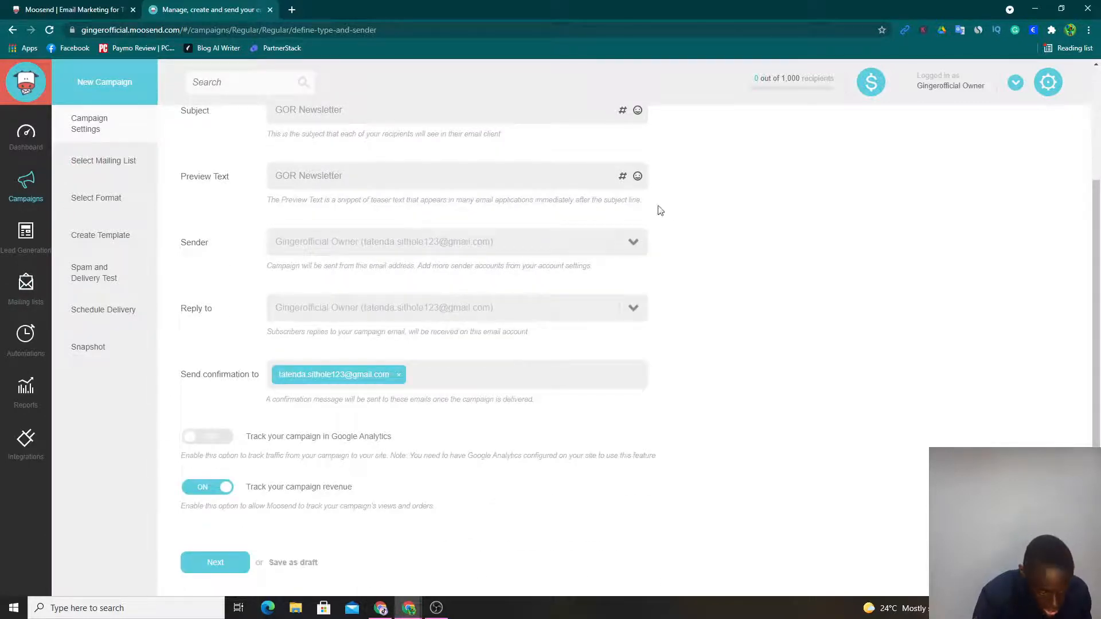
click(243, 562)
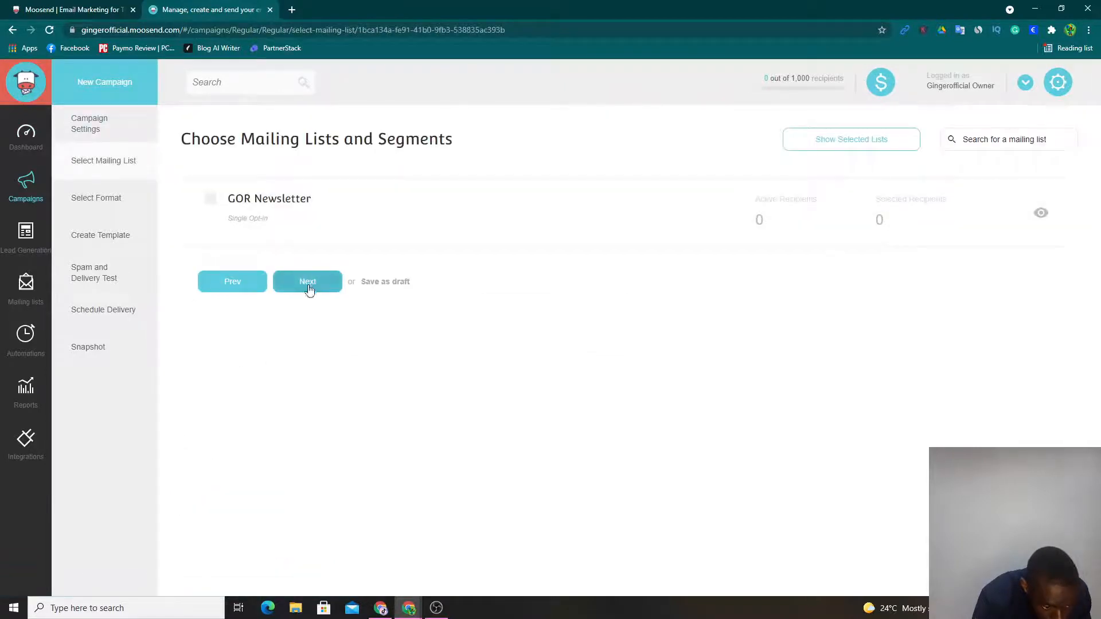
- Continue past the mailing list selection, keep the HTML and plain text format, and open the newsletter editor
click(310, 282)
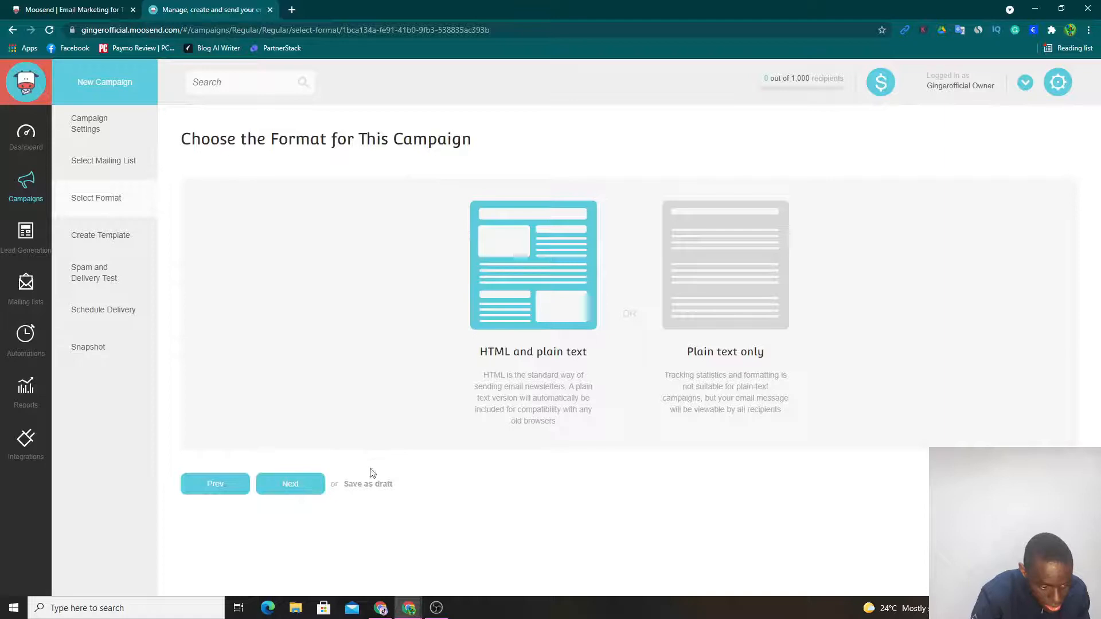
click(292, 490)
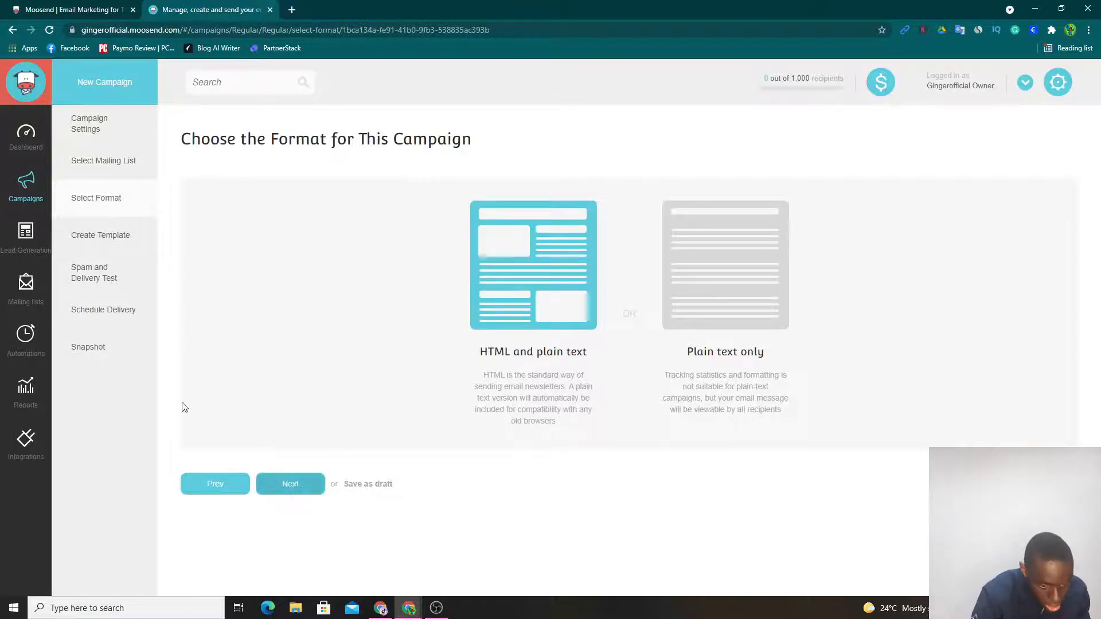
click(275, 338)
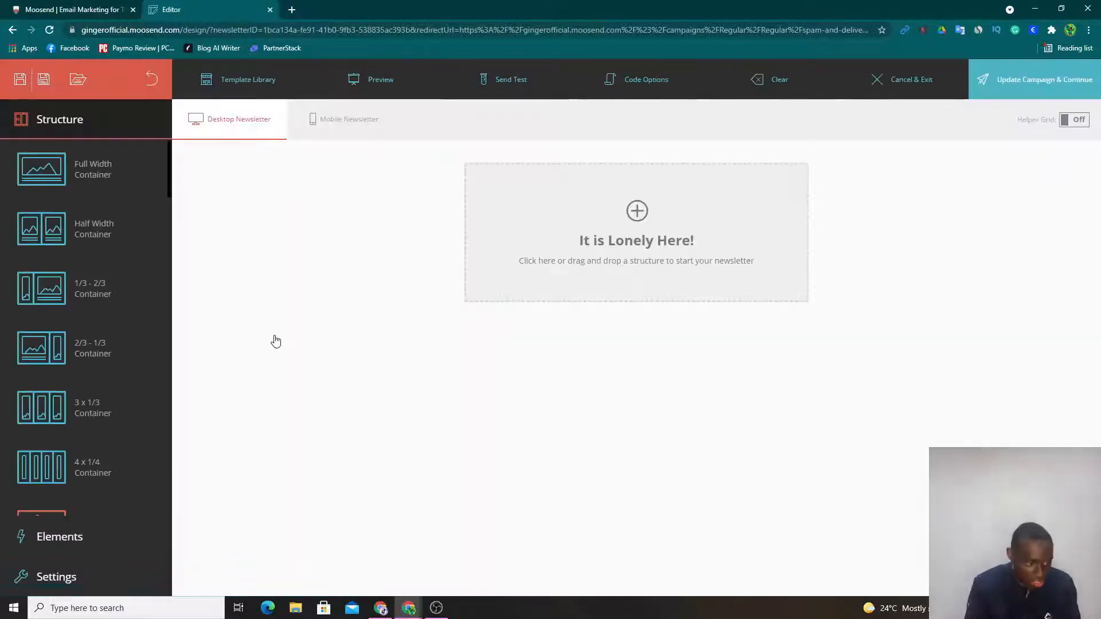
- Apply the RSS Powder template from the Blog category of the template library to the newsletter
click(236, 81)
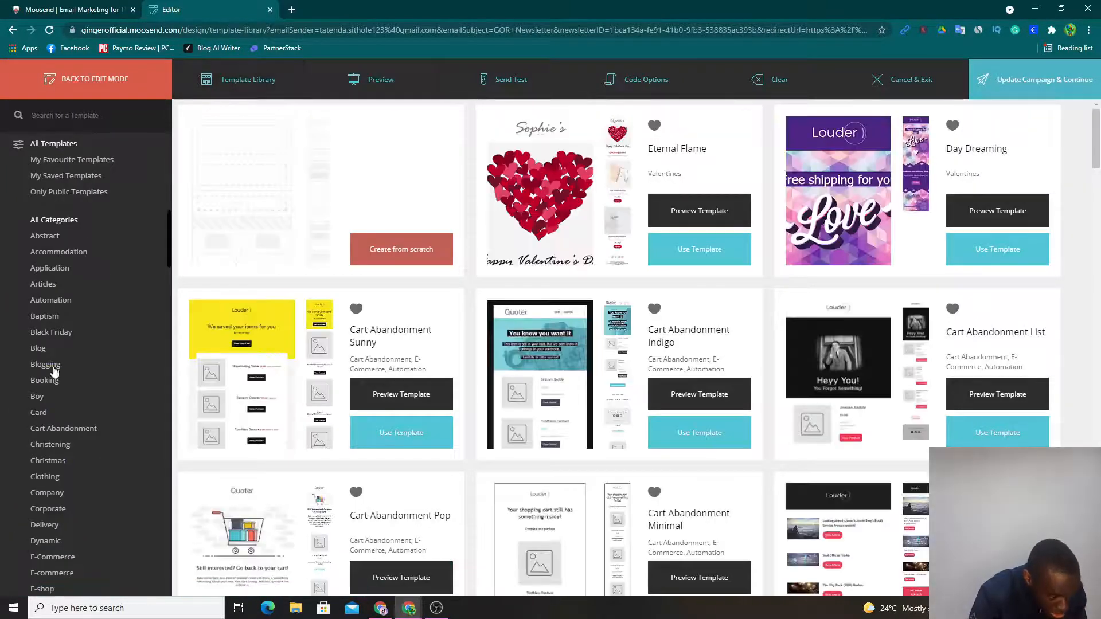
click(40, 348)
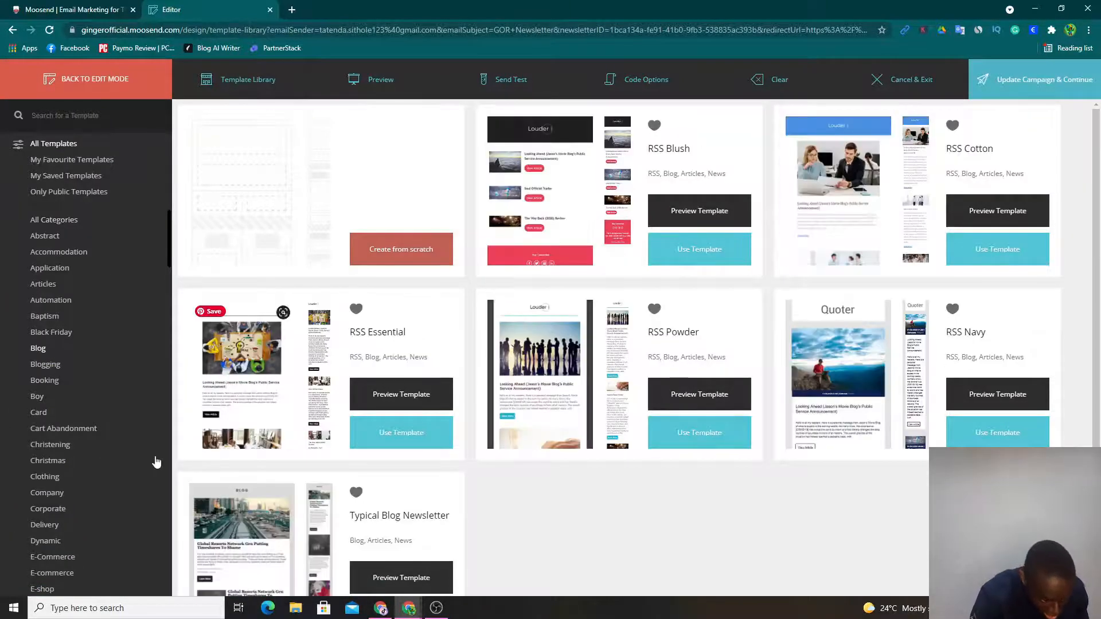
click(681, 438)
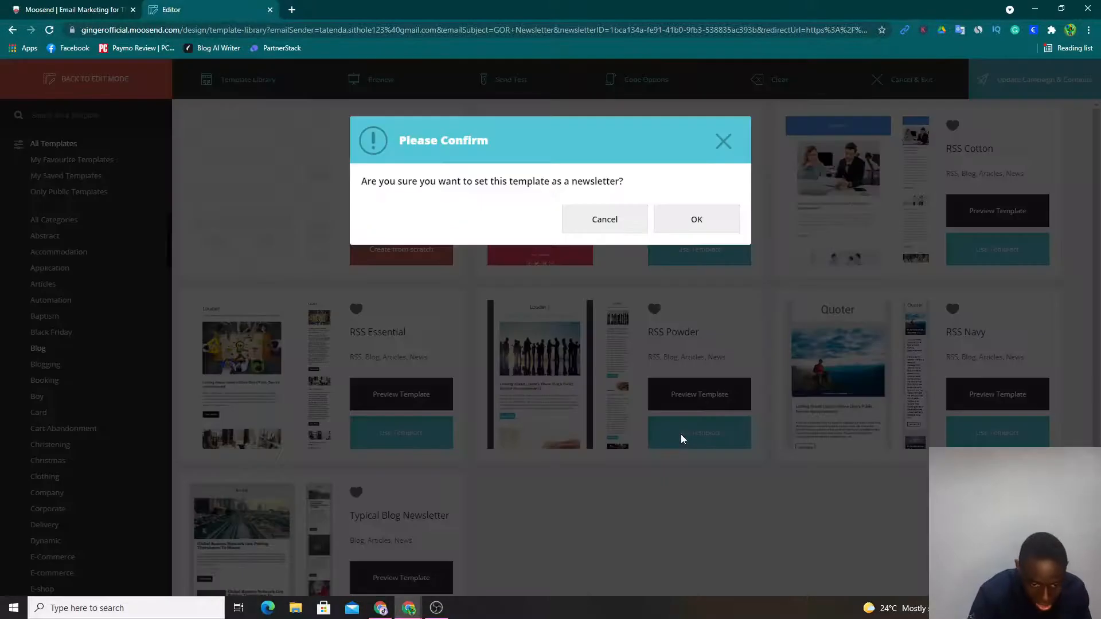
click(688, 232)
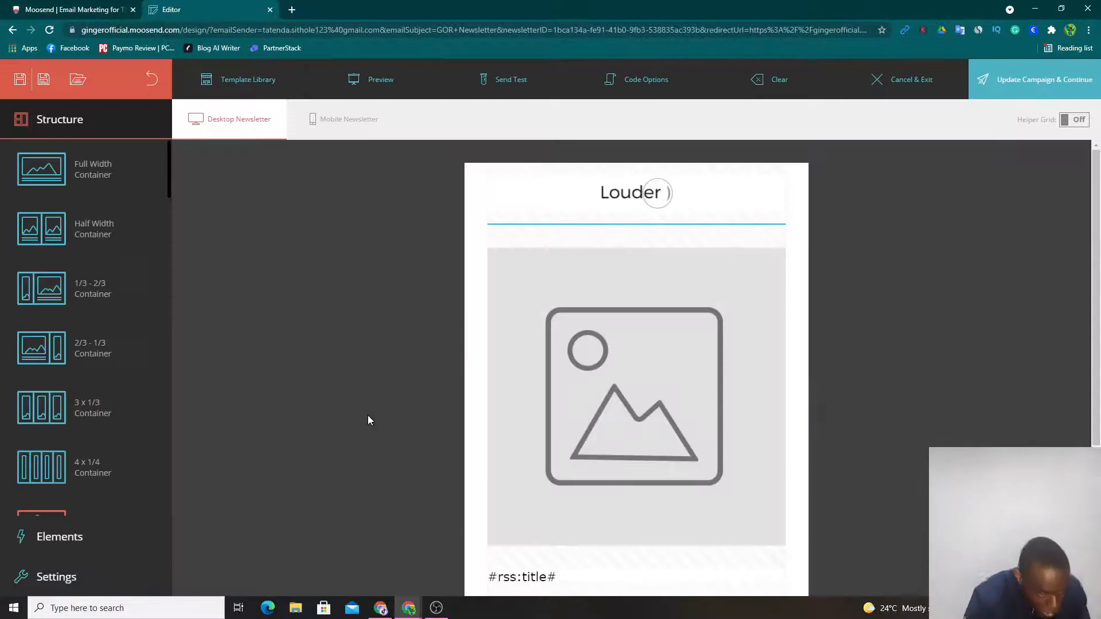
- Remove the large placeholder image above the RSS title from the newsletter
scroll(550, 394, down, 4)
scroll(552, 254, up, 2)
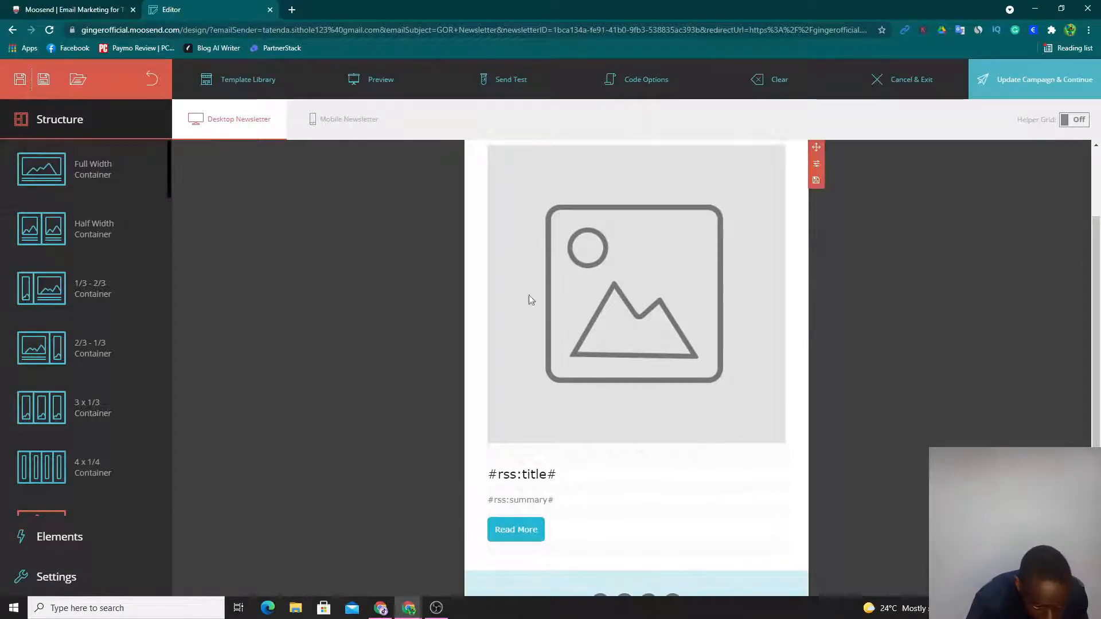
click(595, 315)
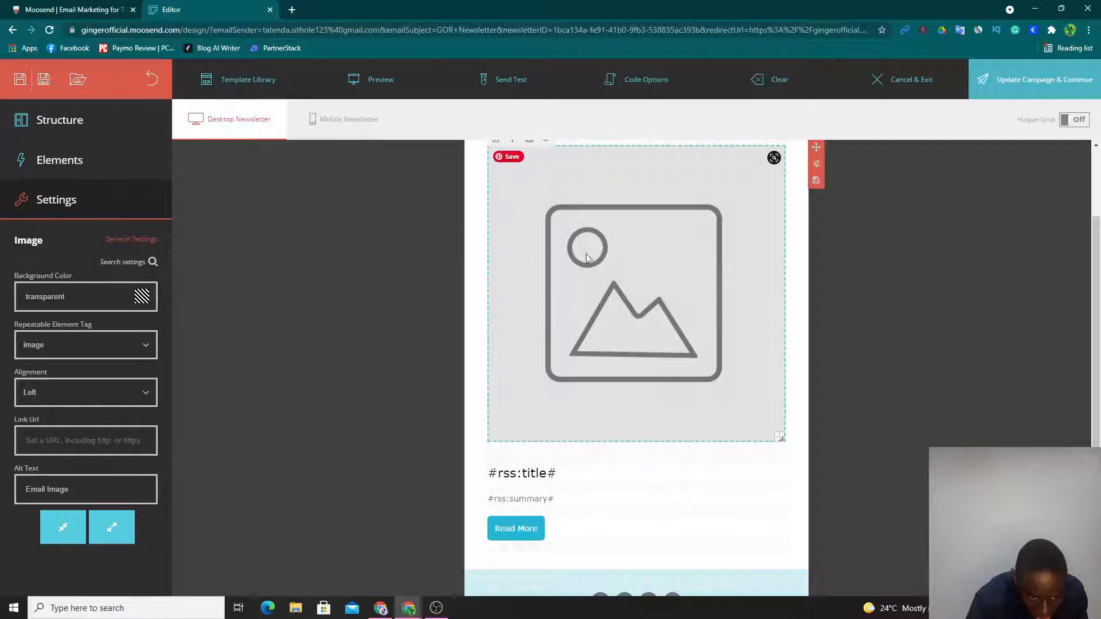
scroll(387, 332, up, 1)
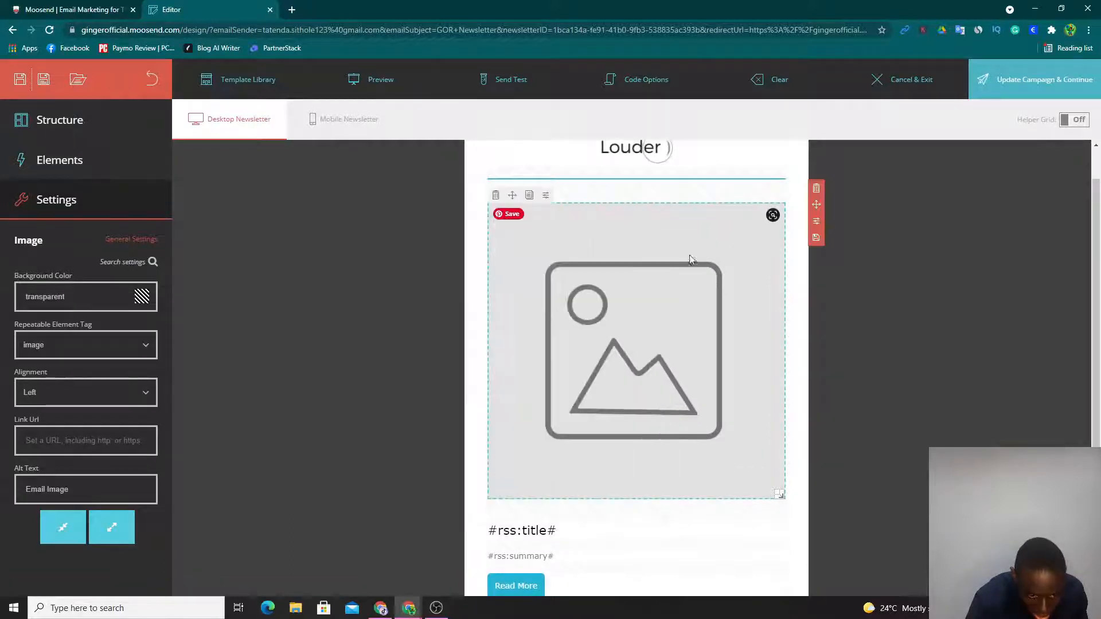
click(494, 195)
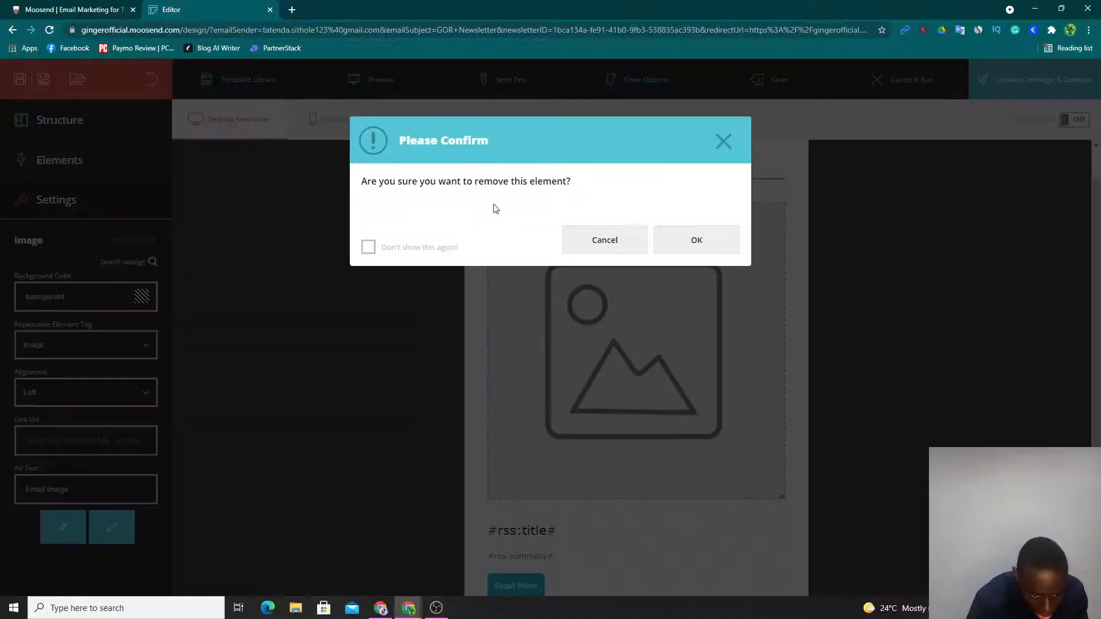
click(665, 238)
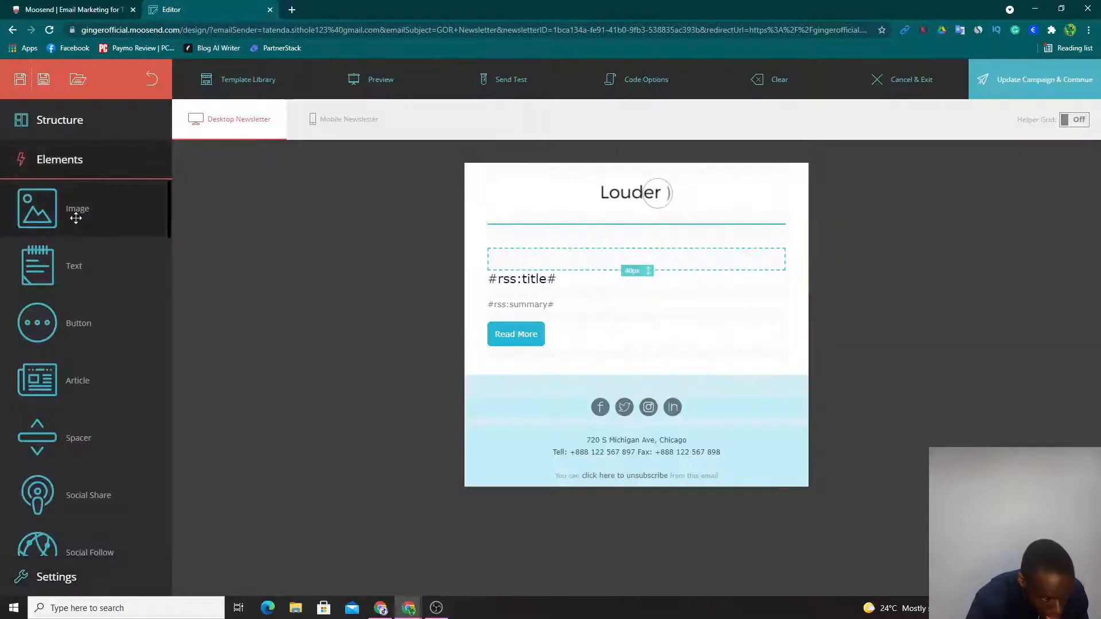
- Add an image element above the RSS title and fill it with the white car picture from the recent images
drag(135, 208, 660, 287)
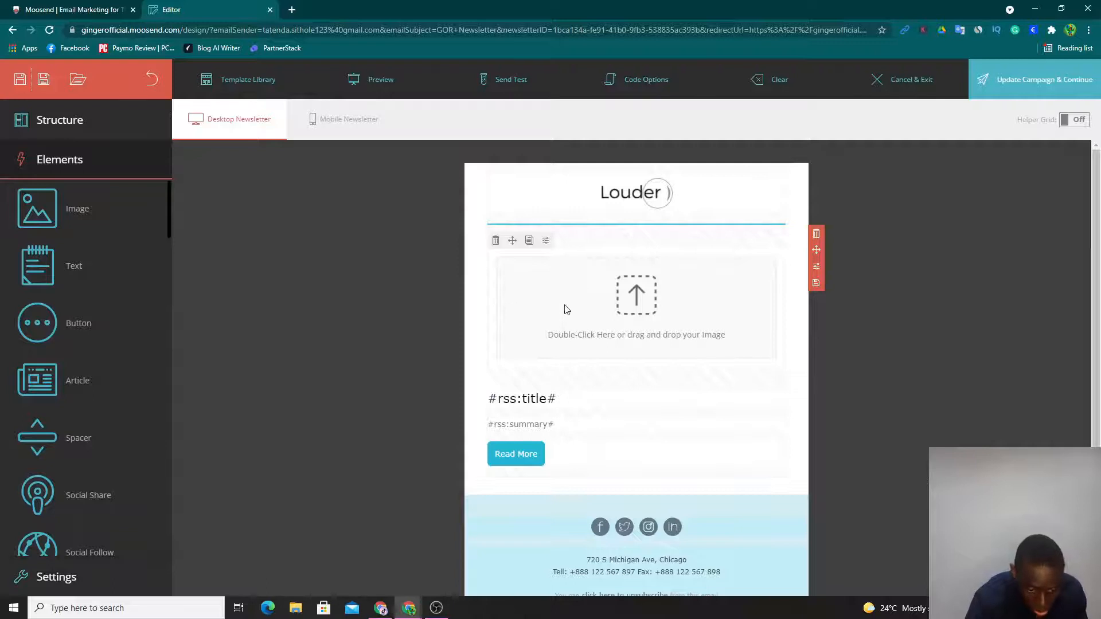
double_click(594, 320)
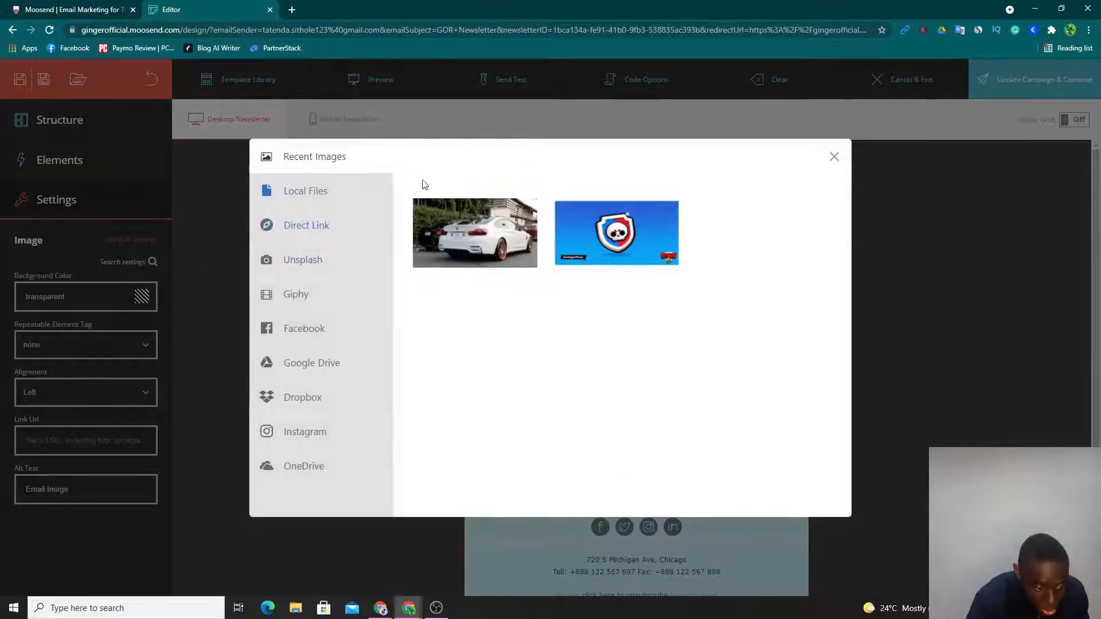
click(314, 195)
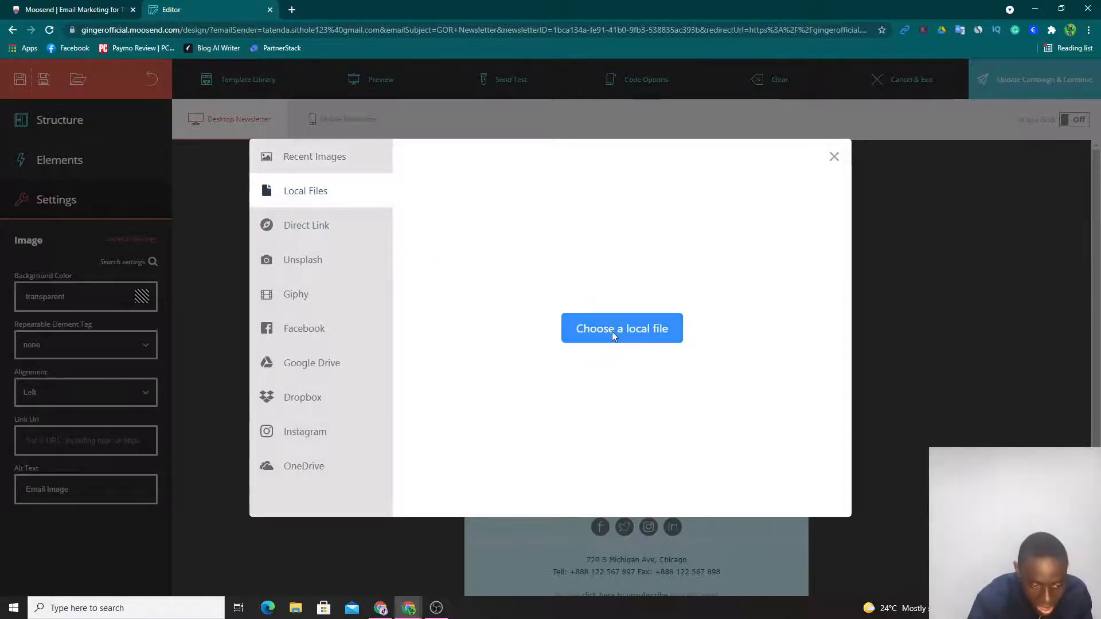
click(357, 156)
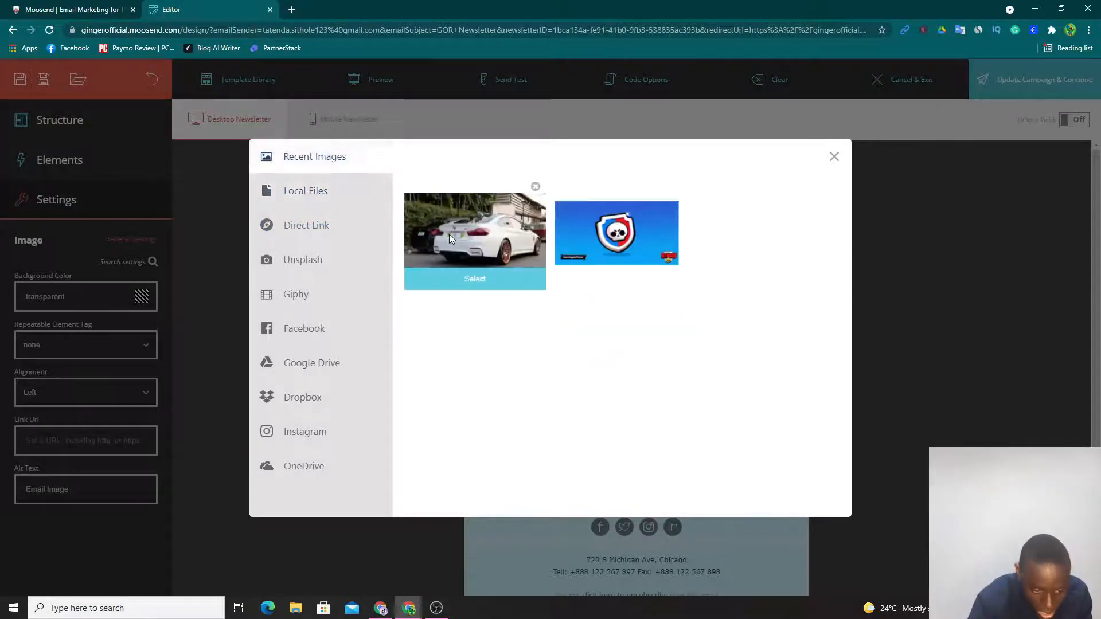
click(469, 290)
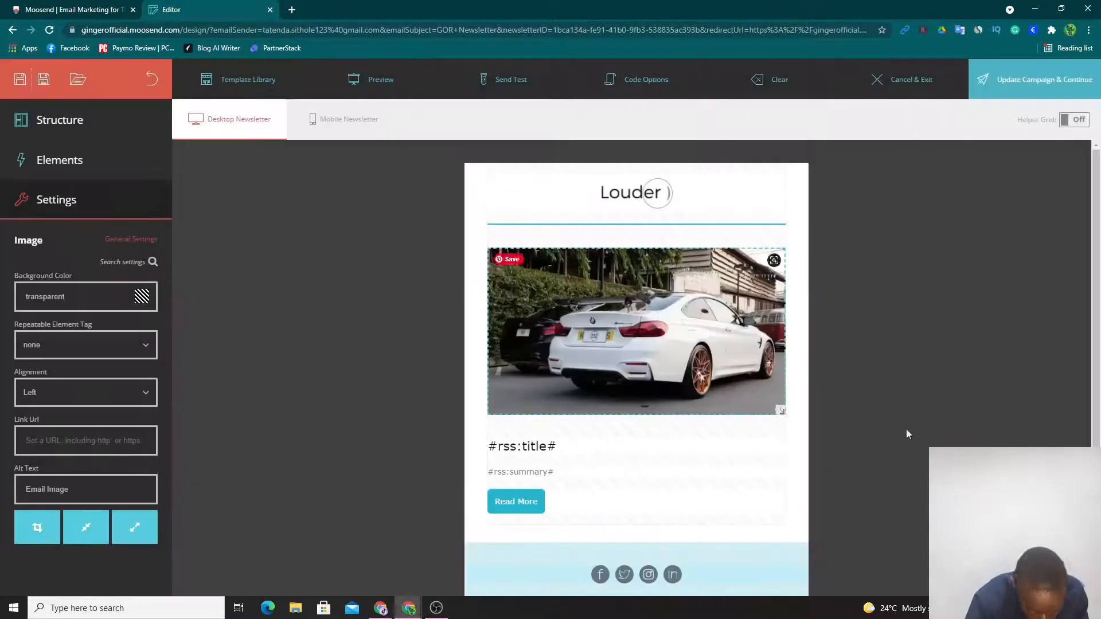
- Replace the #rss:title# placeholder below the car image with the heading "GOR Newsletter"
scroll(686, 435, down, 2)
click(560, 359)
drag(557, 360, 458, 359)
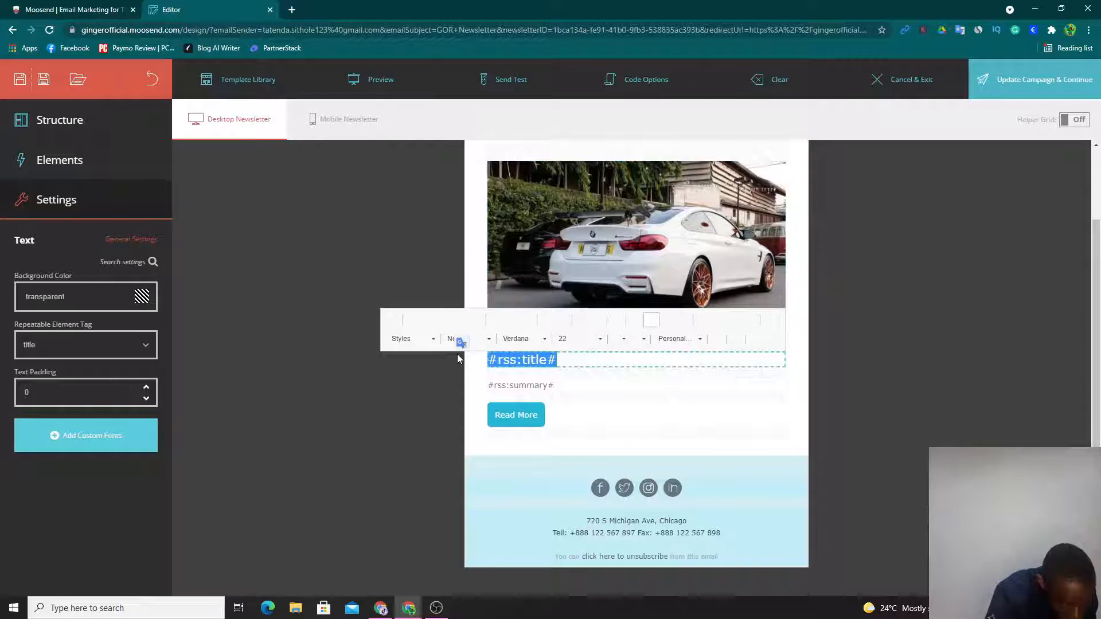
text(GOR Newsletter)
click(567, 396)
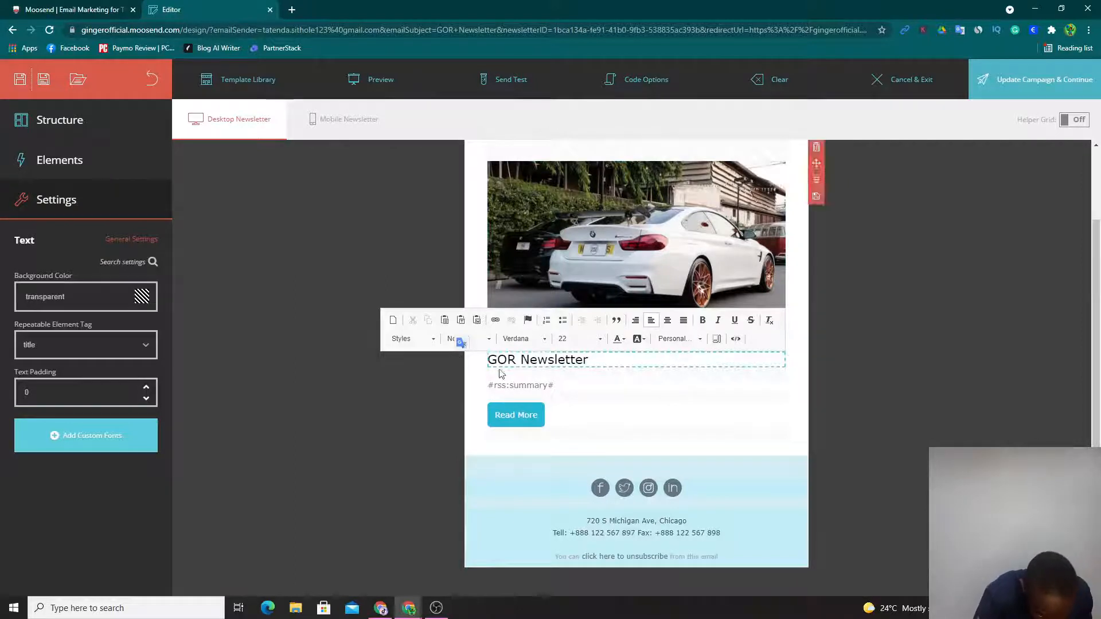
- Clear the #rss:summary# placeholder text between the heading and the Read More button
click(572, 384)
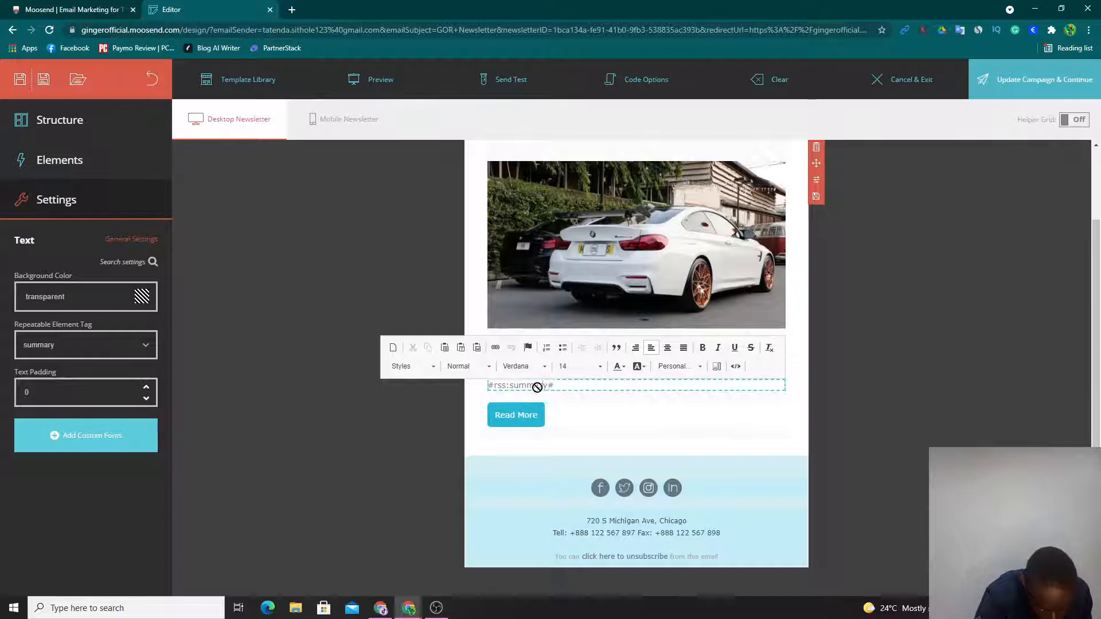
drag(554, 385, 409, 381)
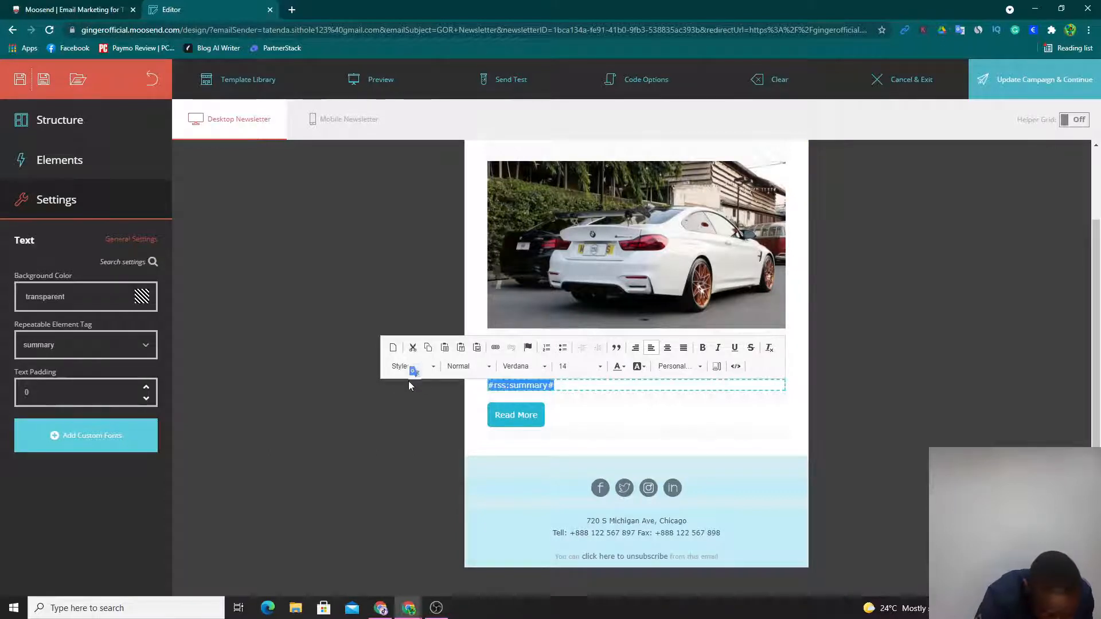
key(BackSpace)
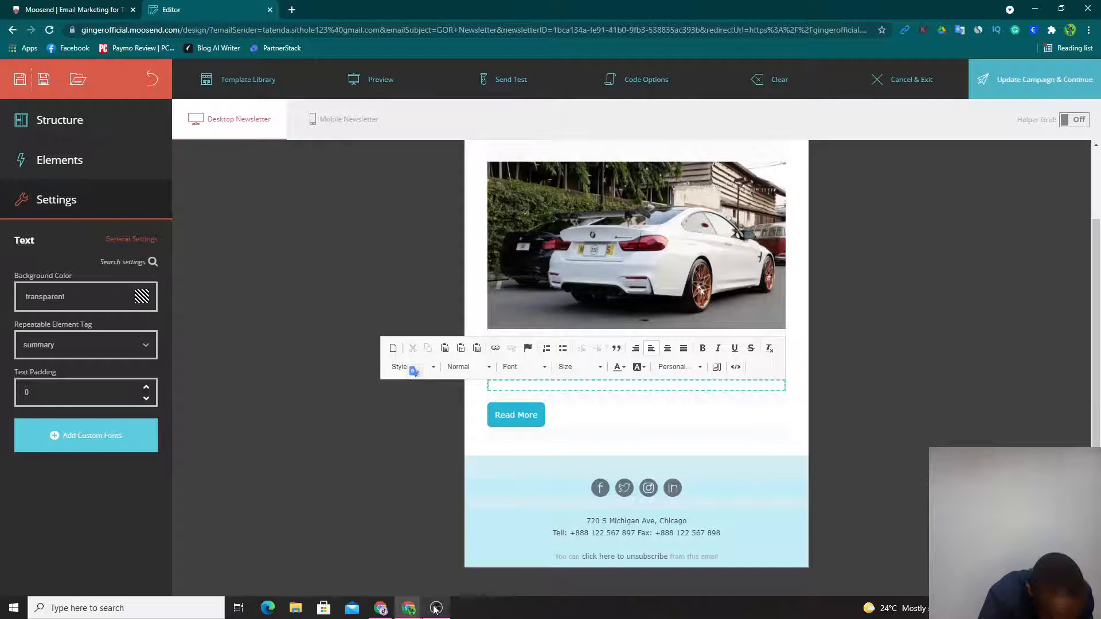
- Switch to the PartnerStack browser window and copy the paragraph starting "With Moosend you can easily manage" from the Quora answer
mouse_move(408, 608)
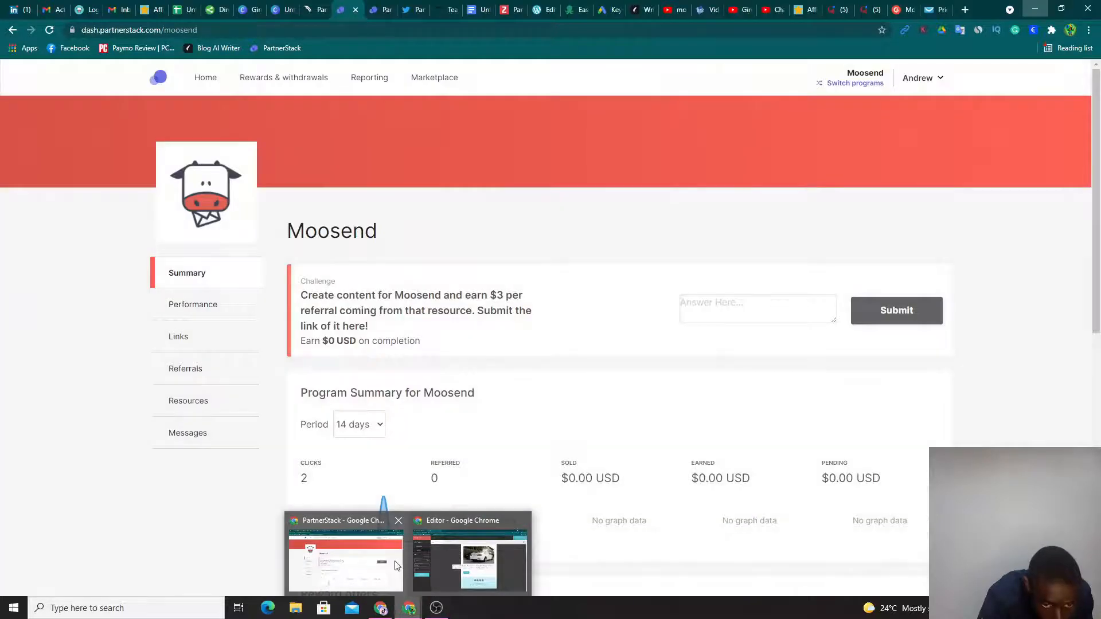
click(402, 561)
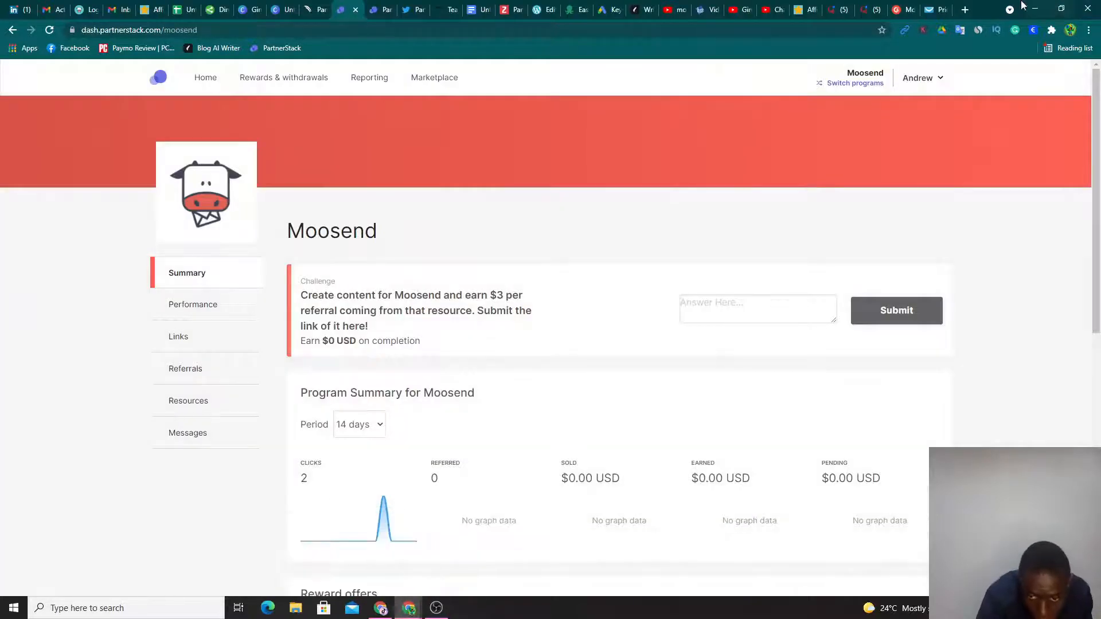
click(870, 9)
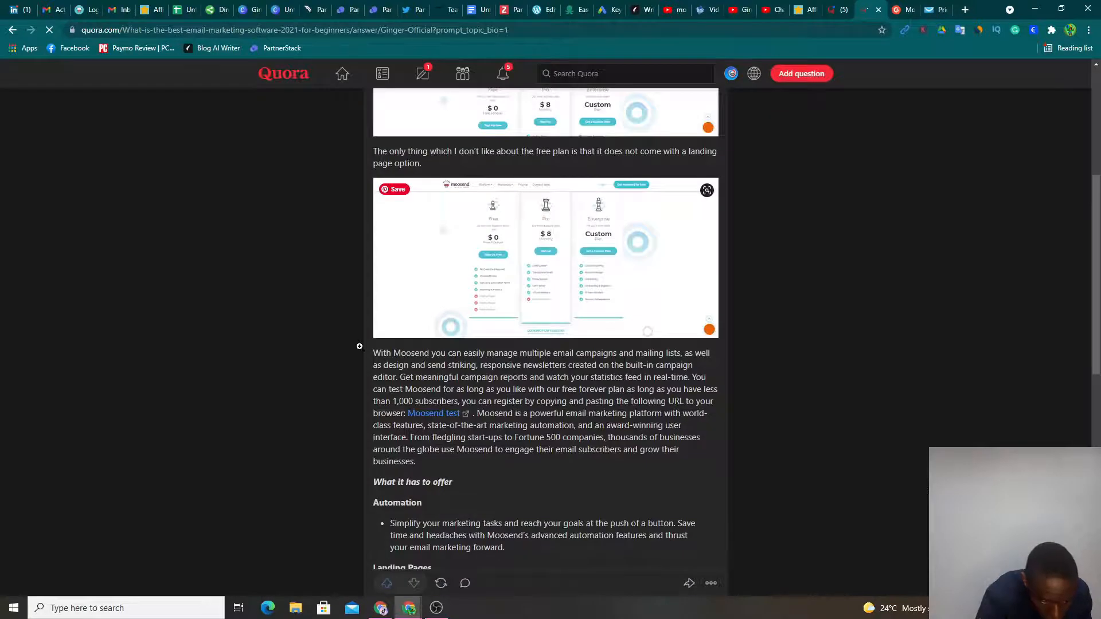
drag(360, 346, 416, 463)
key(ctrl+c)
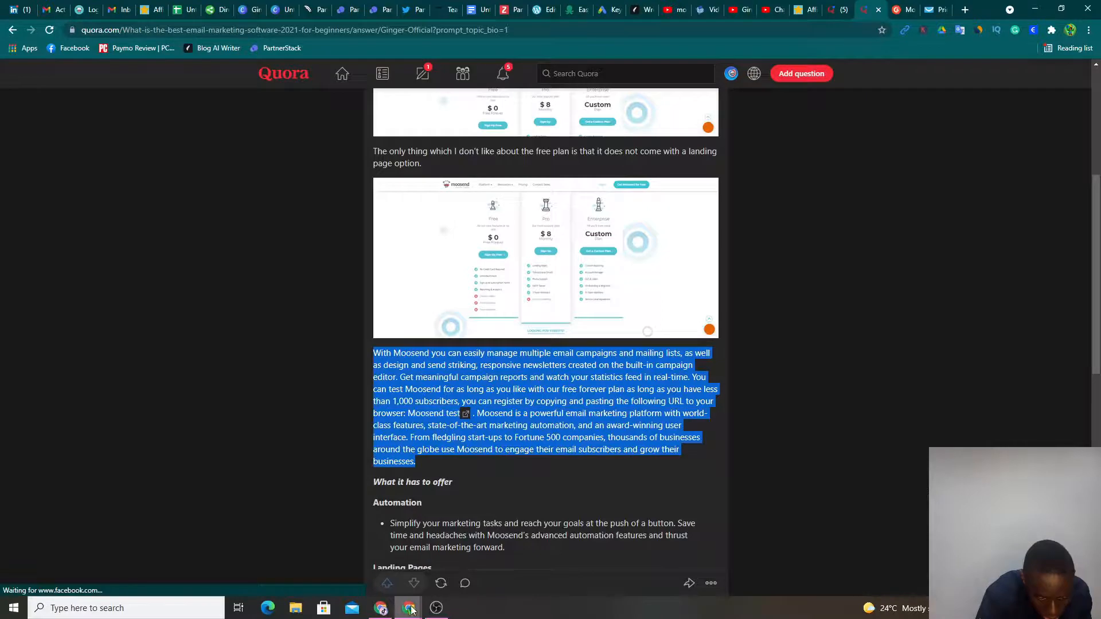
- Return to the newsletter editor and paste the copied Moosend paragraph into the empty text block under the heading
mouse_move(410, 609)
click(470, 559)
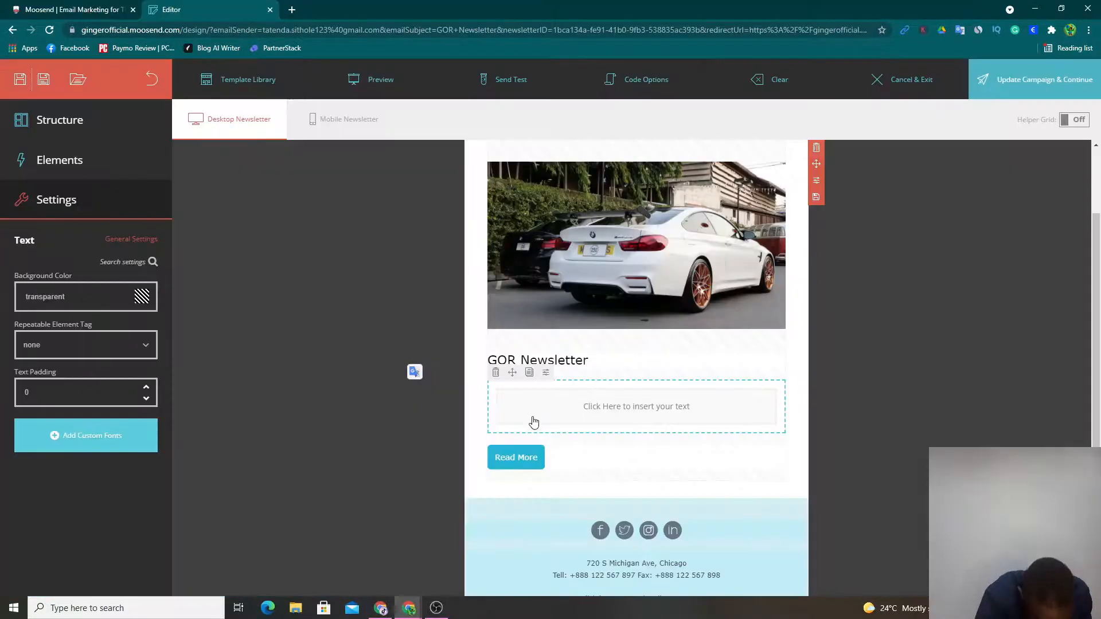
click(620, 412)
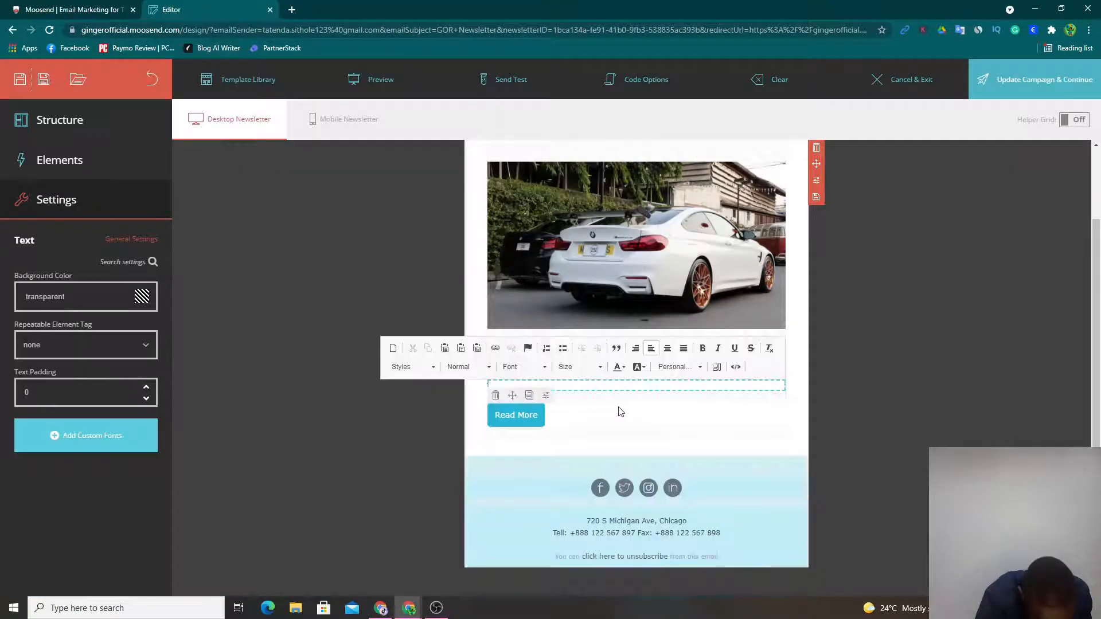
key(ctrl+v)
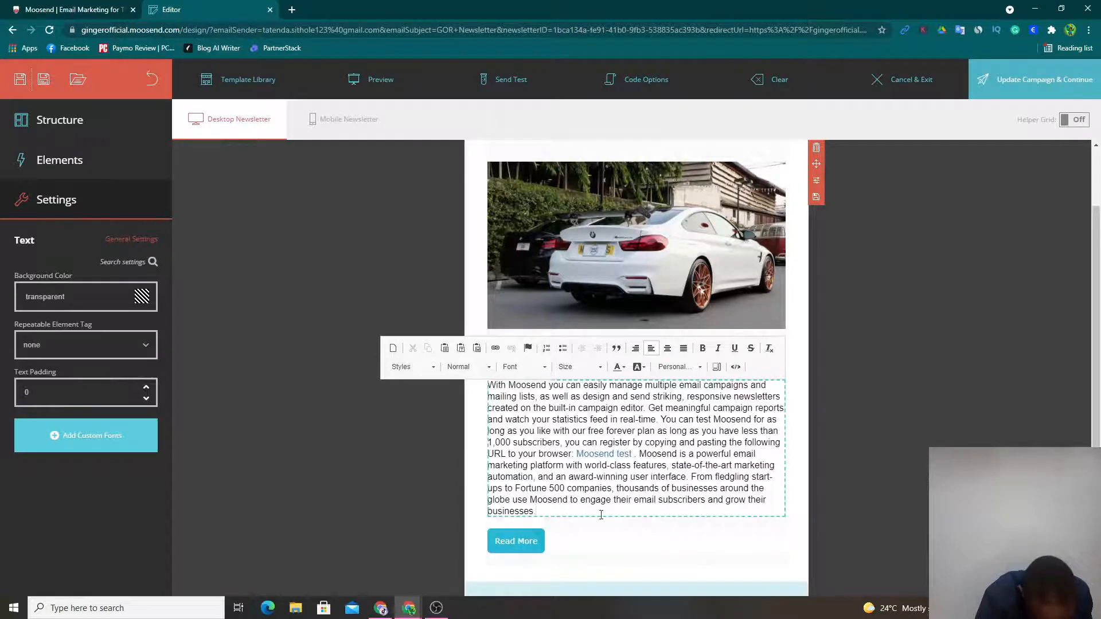
click(478, 518)
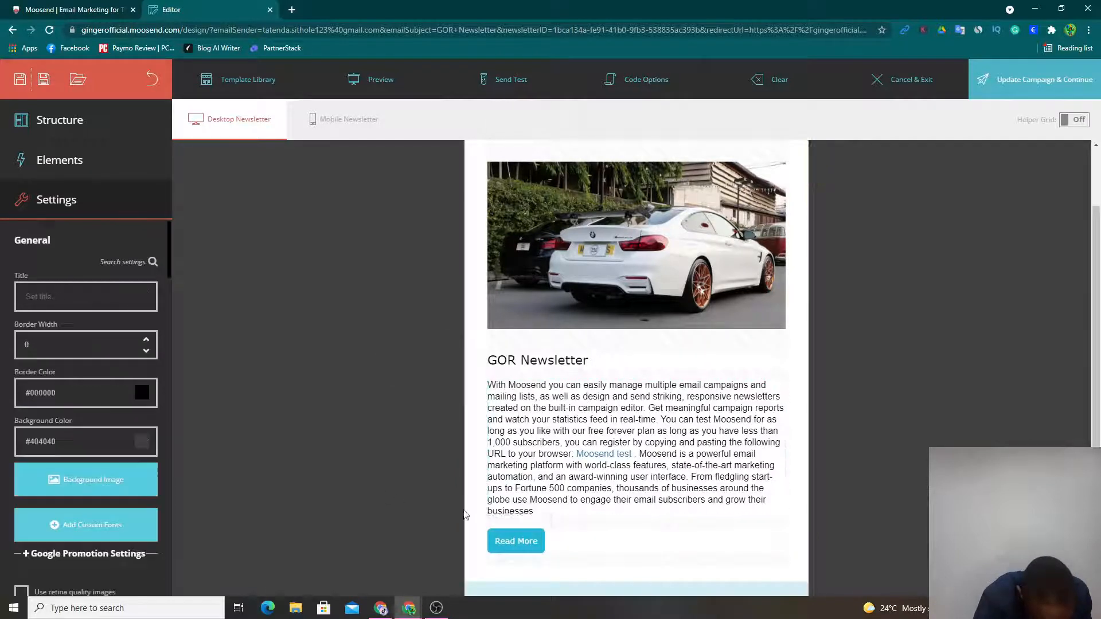
- Set the Read More button's repeatable element tag to none
click(498, 545)
scroll(249, 408, down, 2)
scroll(108, 378, down, 3)
scroll(107, 379, up, 4)
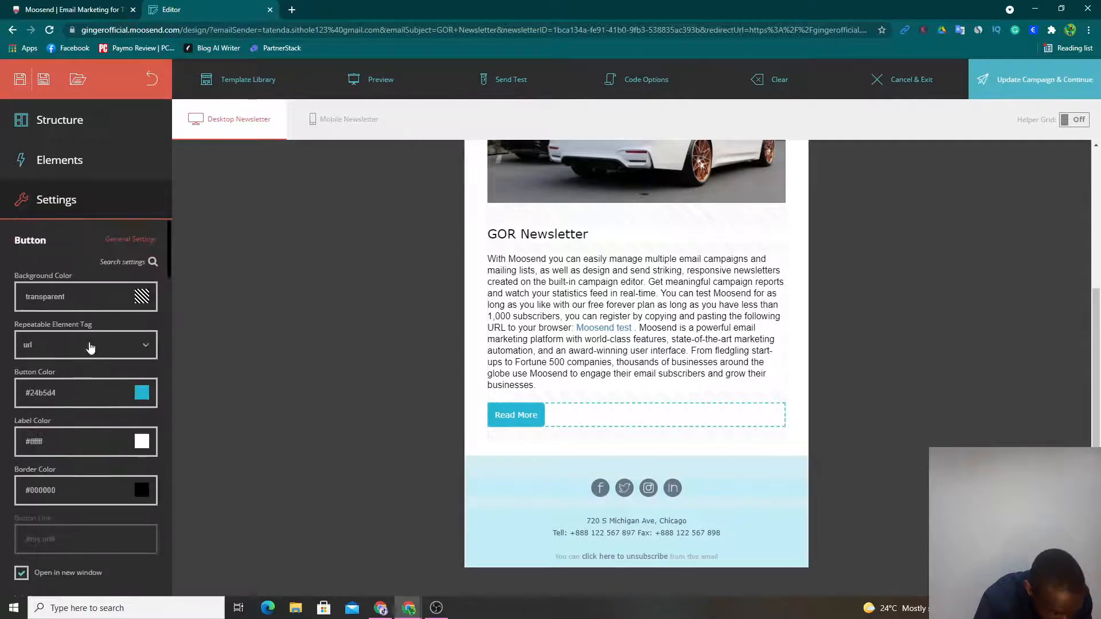
click(99, 347)
click(93, 370)
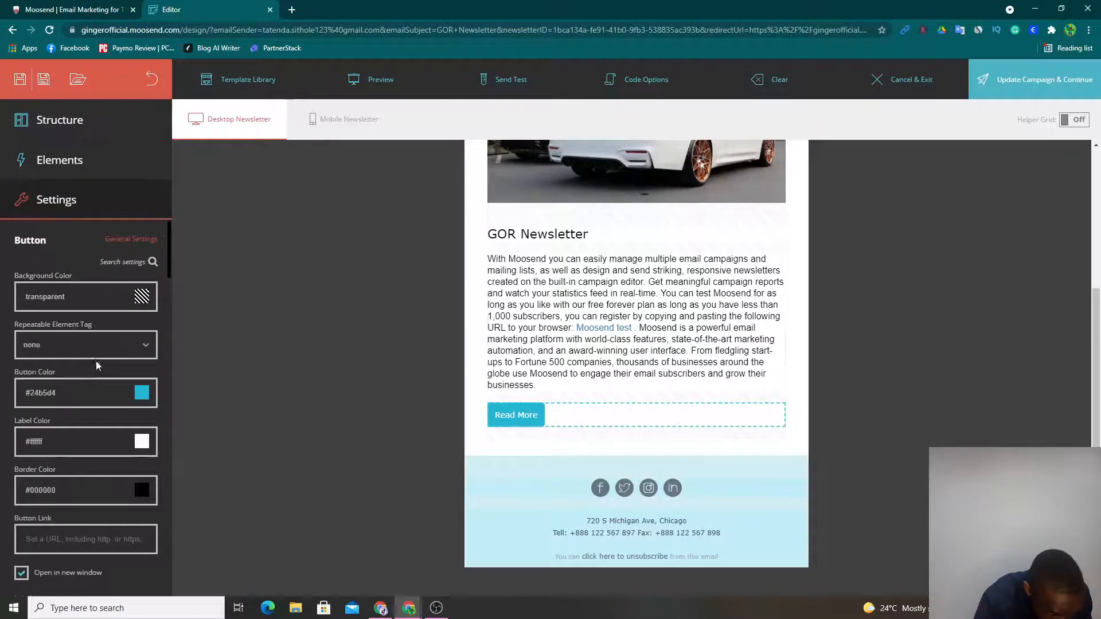
- Set the Read More button's link to moosend.com
scroll(95, 360, down, 5)
click(101, 311)
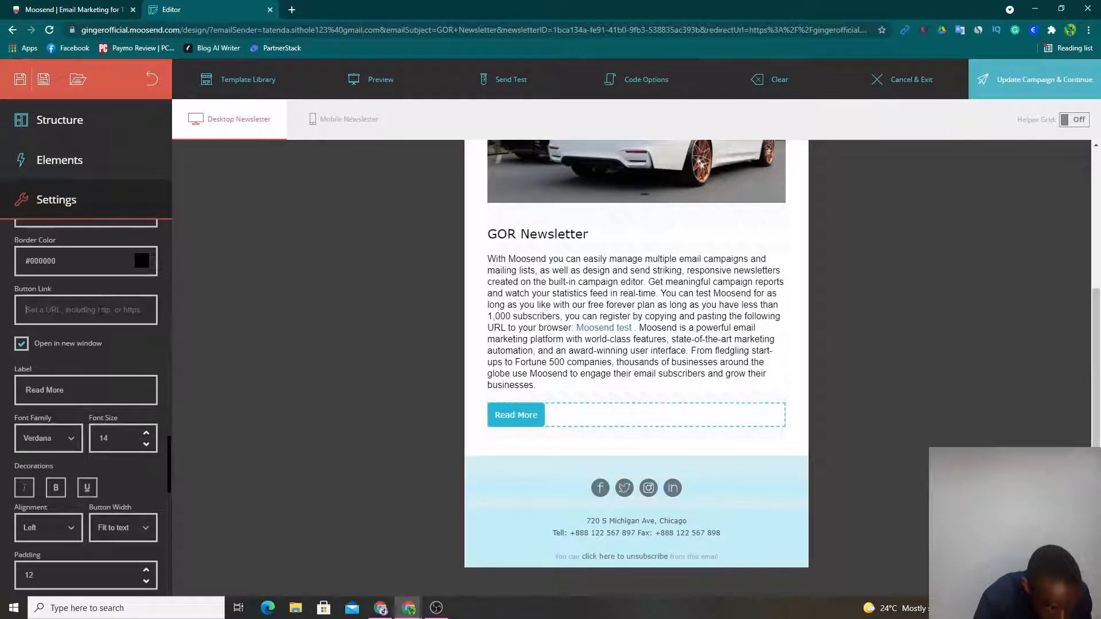
text(moo)
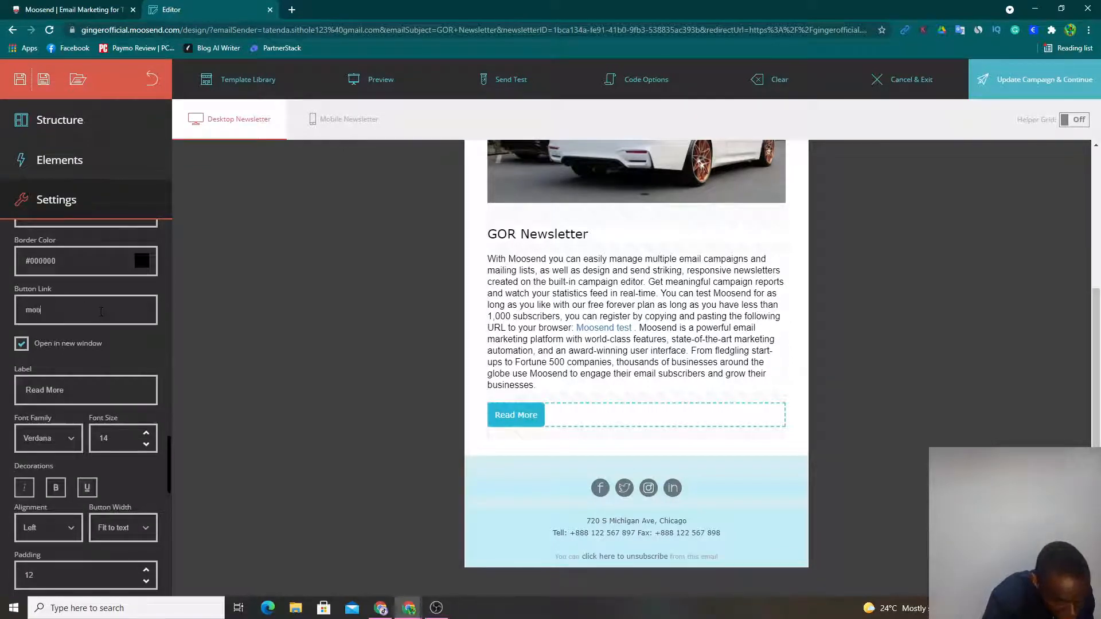
text(send.com)
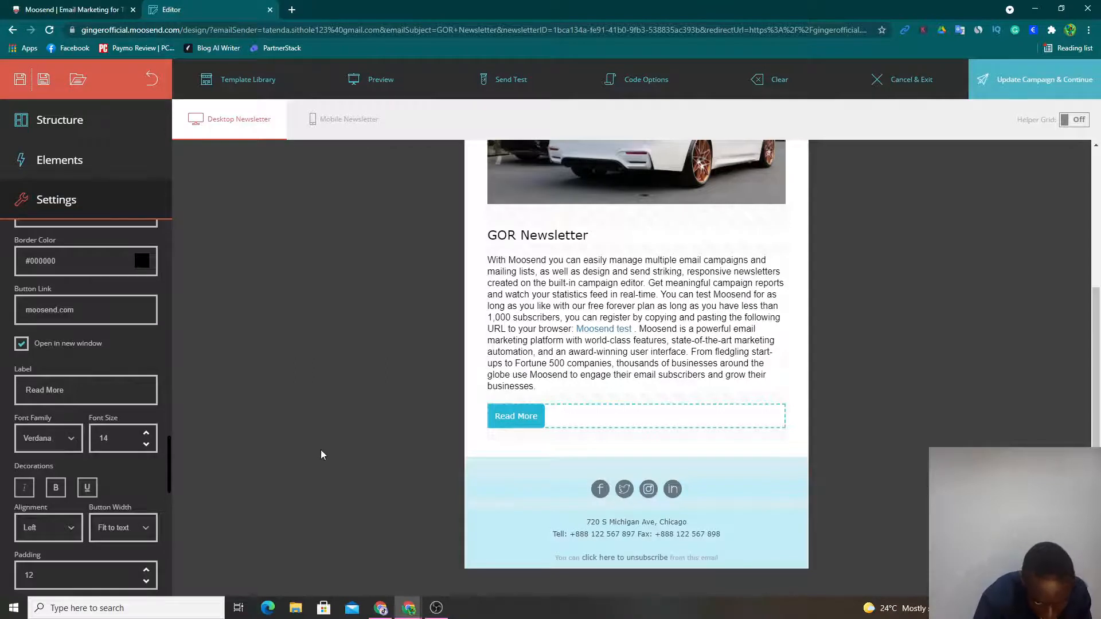
scroll(939, 336, up, 3)
scroll(623, 409, down, 3)
scroll(623, 408, down, 1)
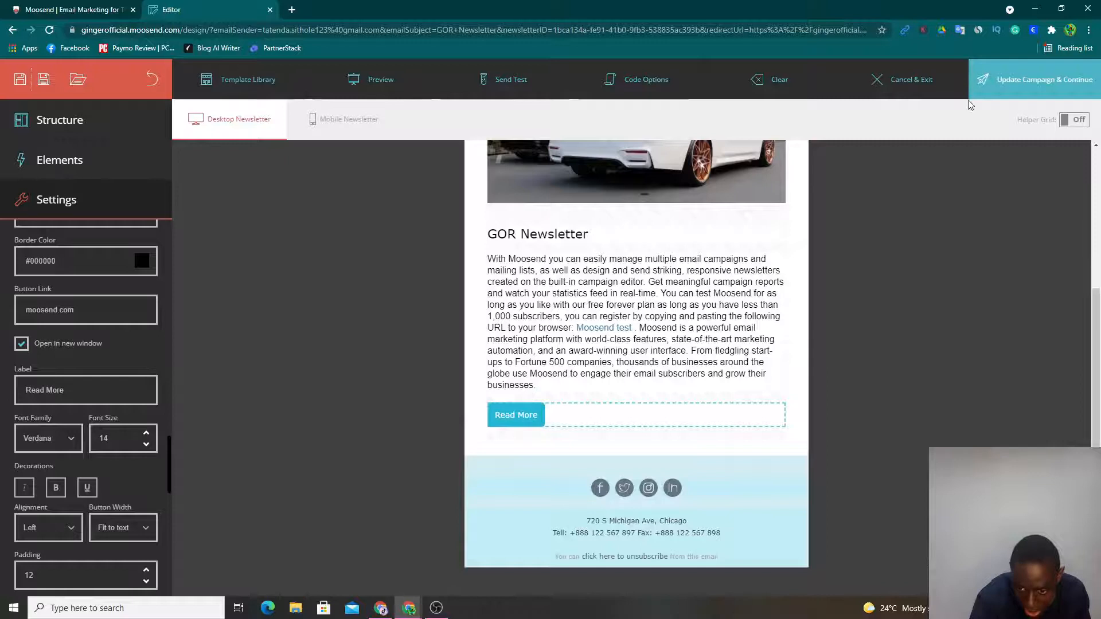
- Update the campaign with the edited newsletter and skip the spam and delivery test
click(1013, 99)
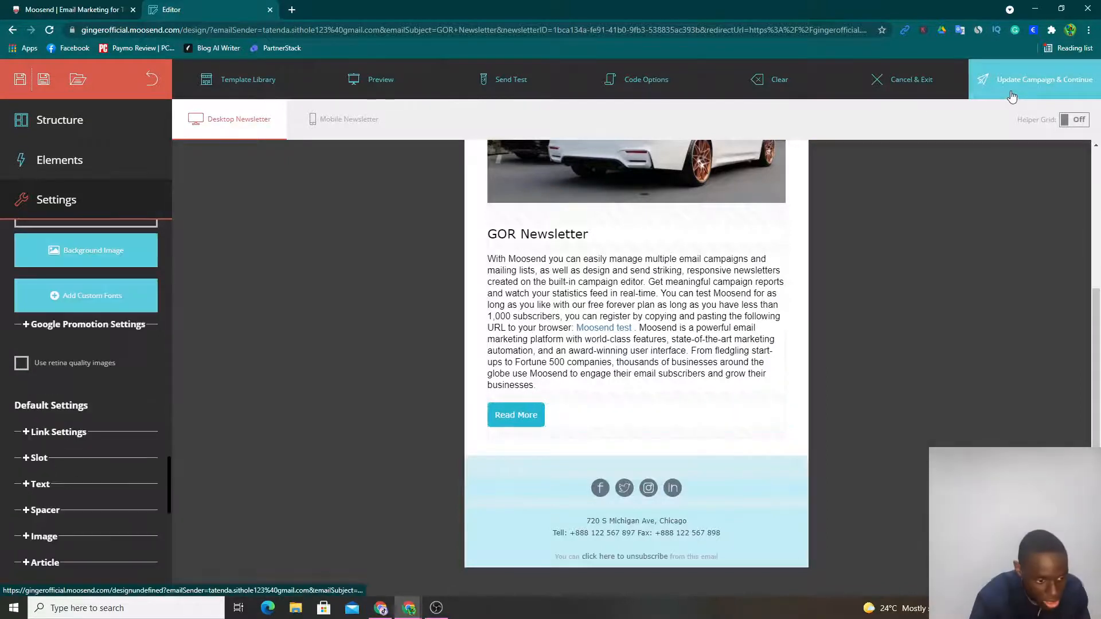
click(698, 229)
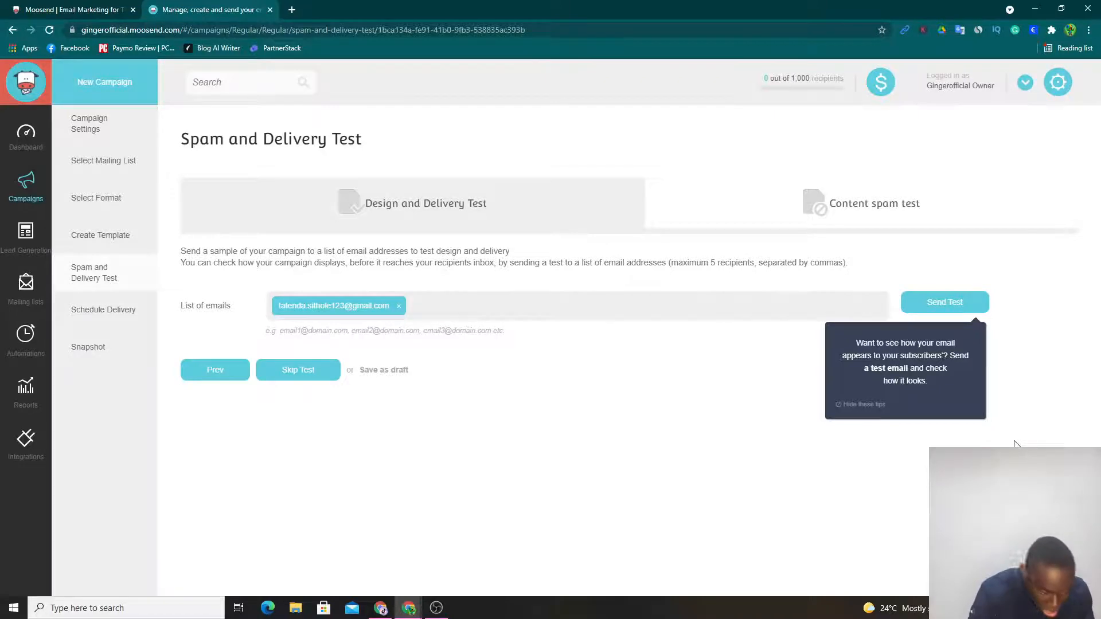
click(291, 371)
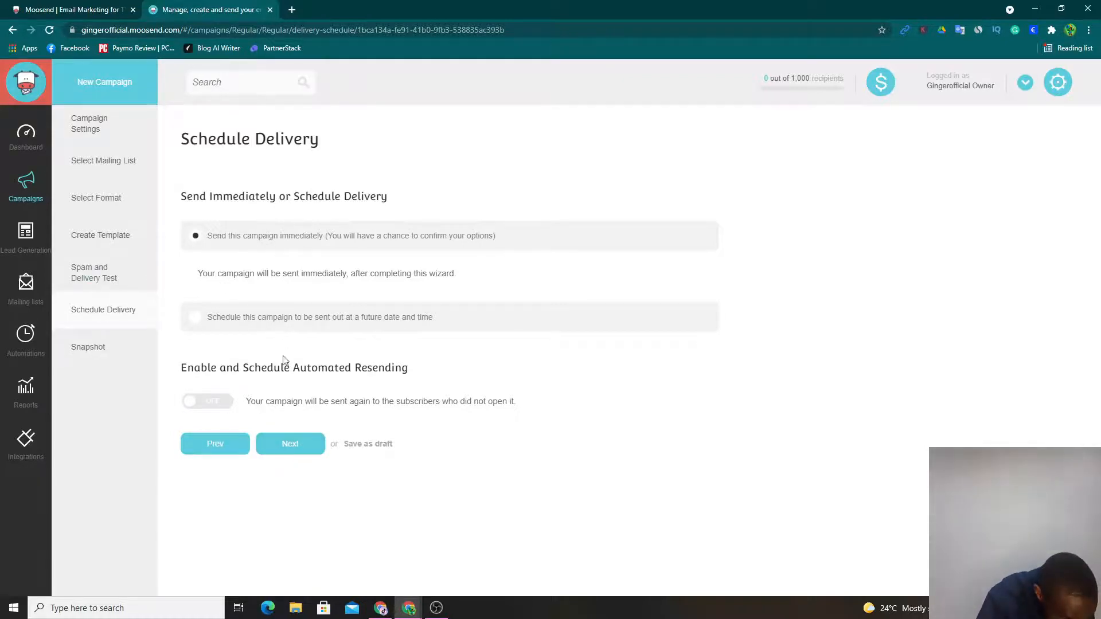
- Keep immediate sending for the campaign and review its snapshot from the content down to the delivery settings
click(295, 449)
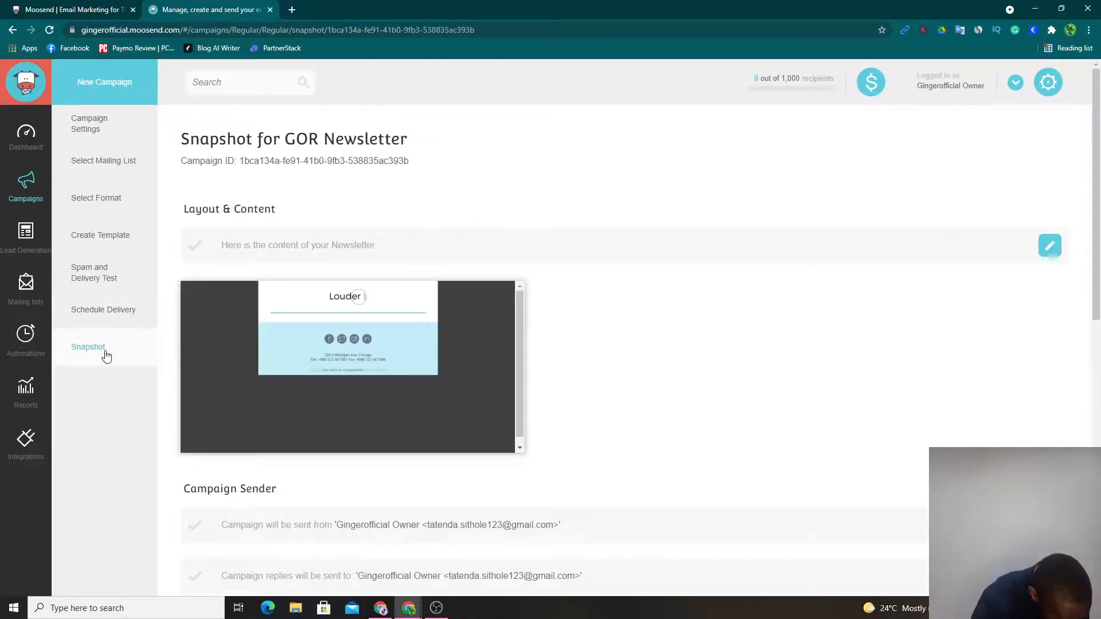
scroll(592, 482, down, 4)
scroll(373, 238, down, 2)
scroll(462, 300, up, 4)
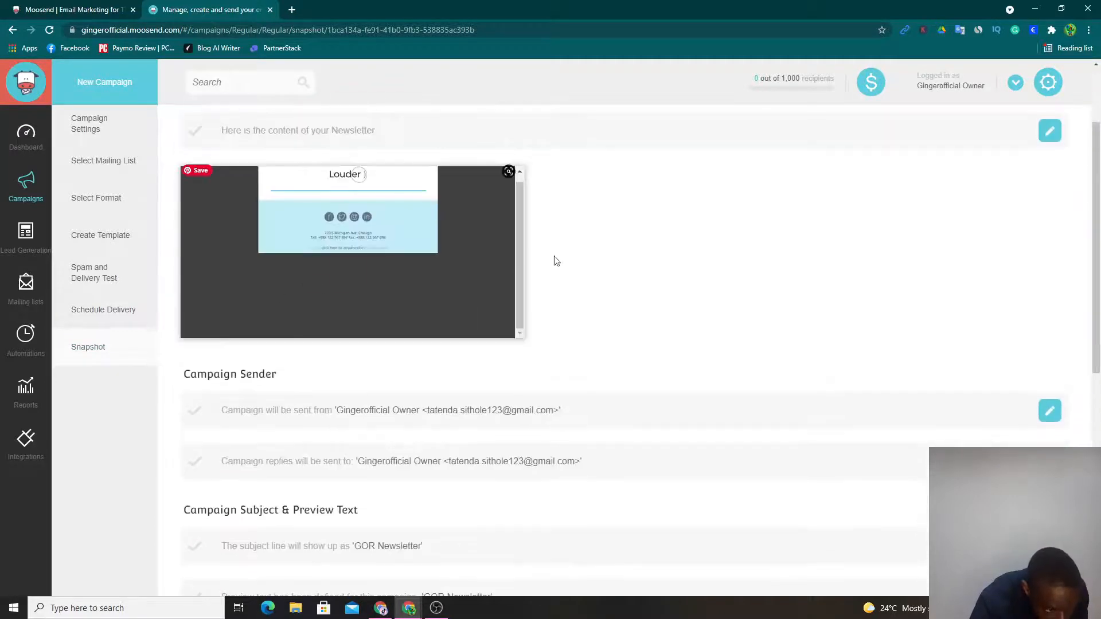
scroll(555, 261, down, 5)
scroll(555, 369, down, 3)
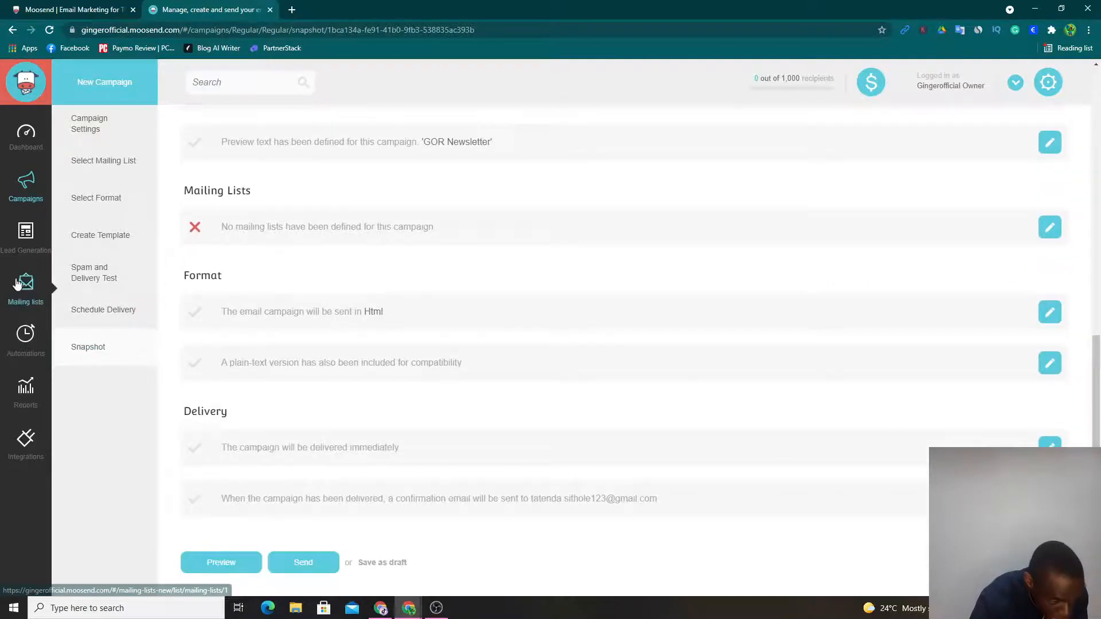
- Assign the entire GOR Newsletter mailing list to the campaign and return to the campaign snapshot
click(1048, 227)
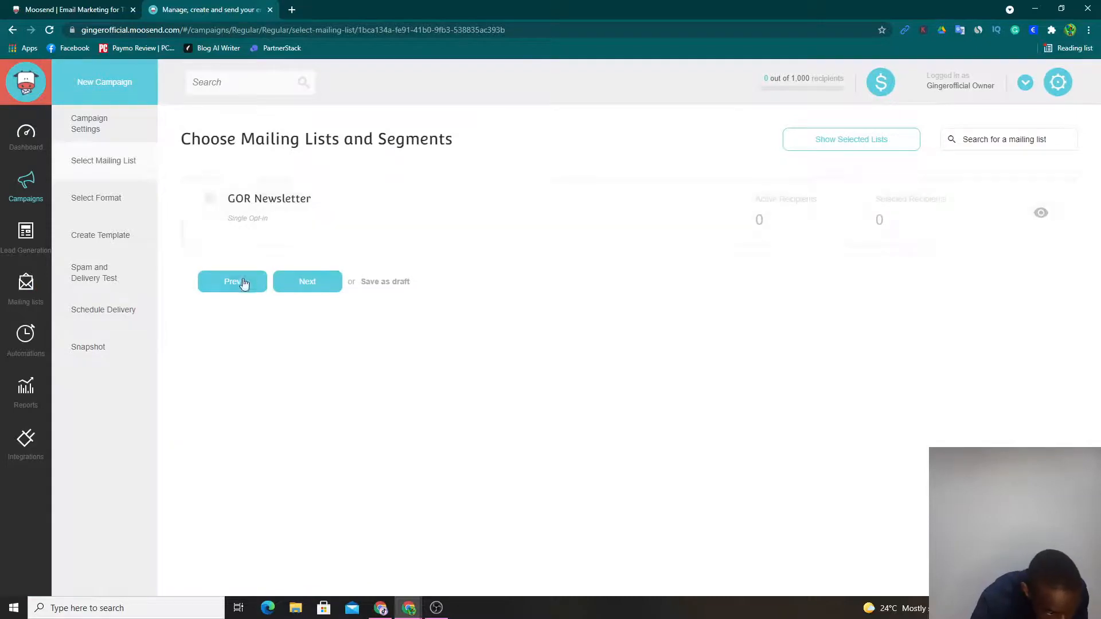
click(354, 205)
click(304, 282)
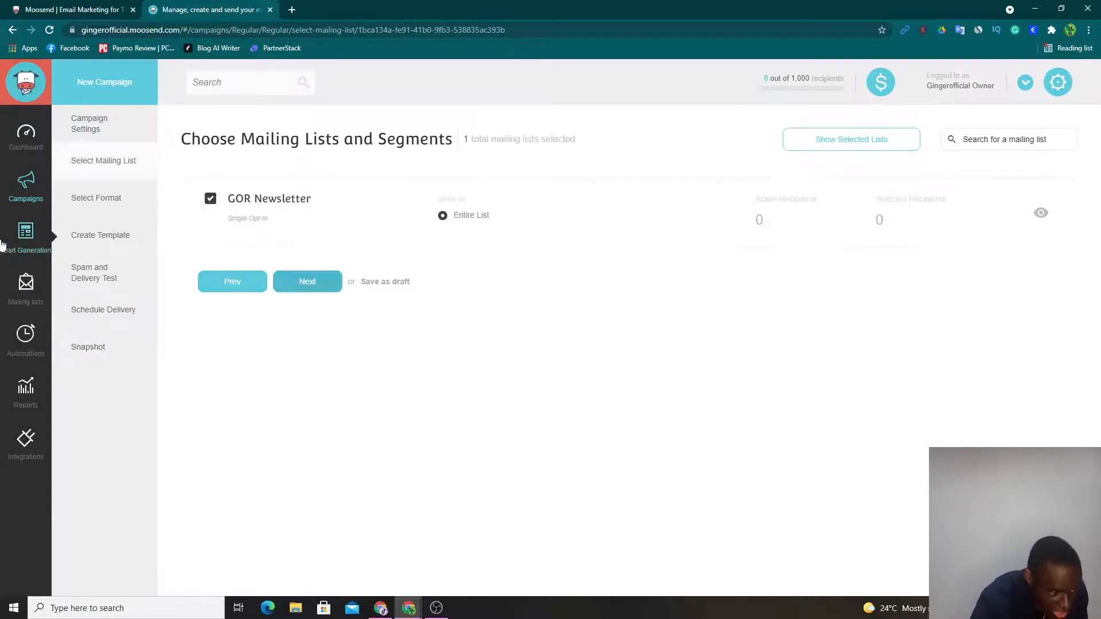
click(90, 348)
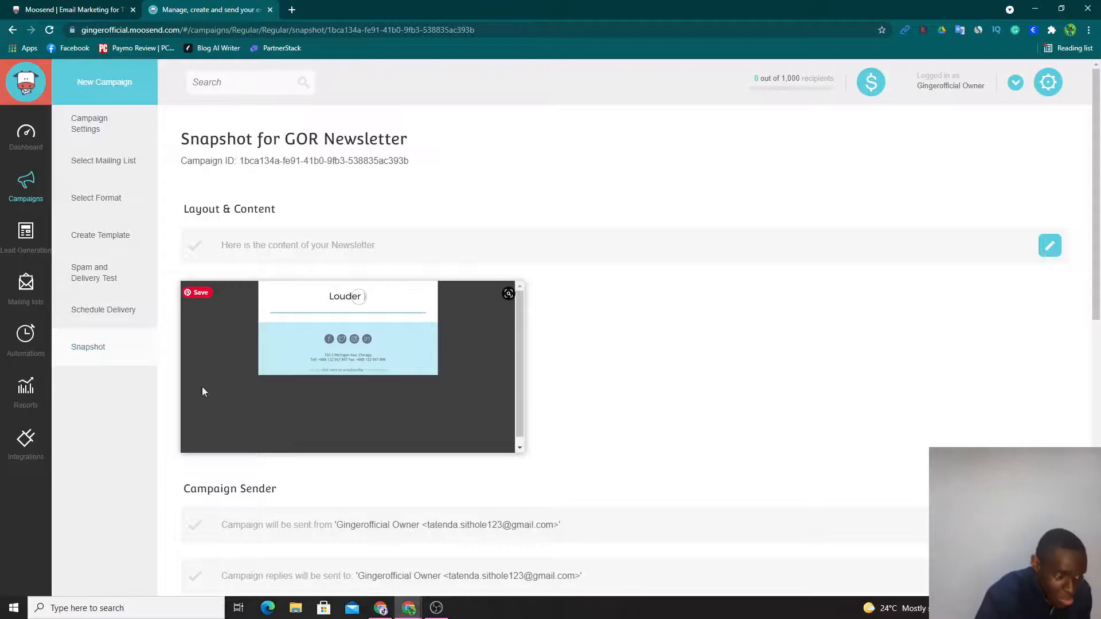
- Create a new automation from the Welcome email sequence recipe
click(16, 346)
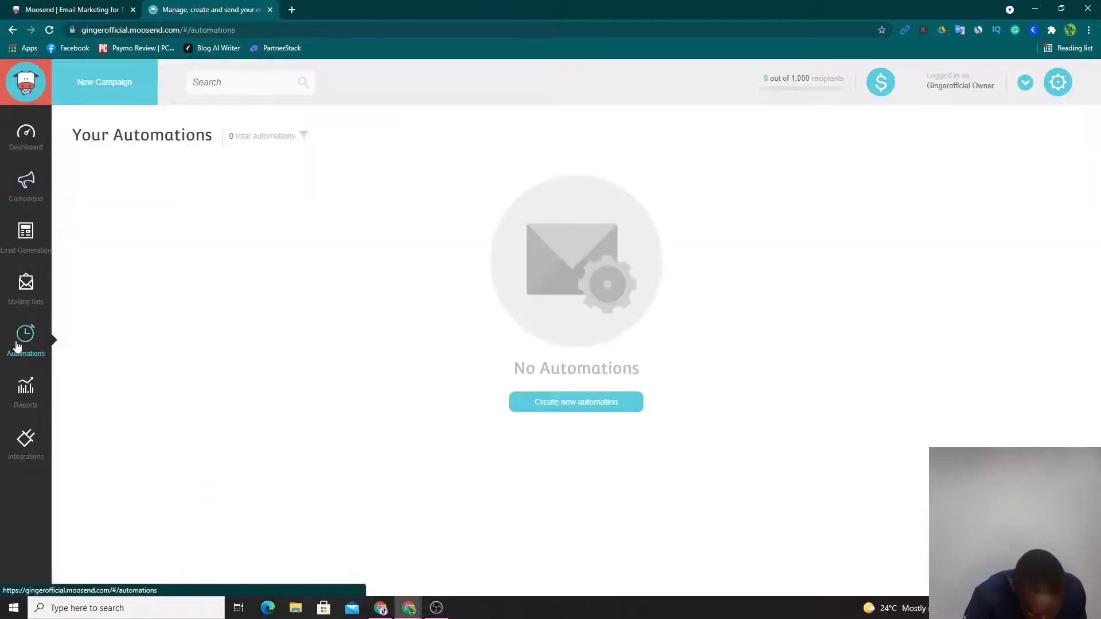
click(632, 402)
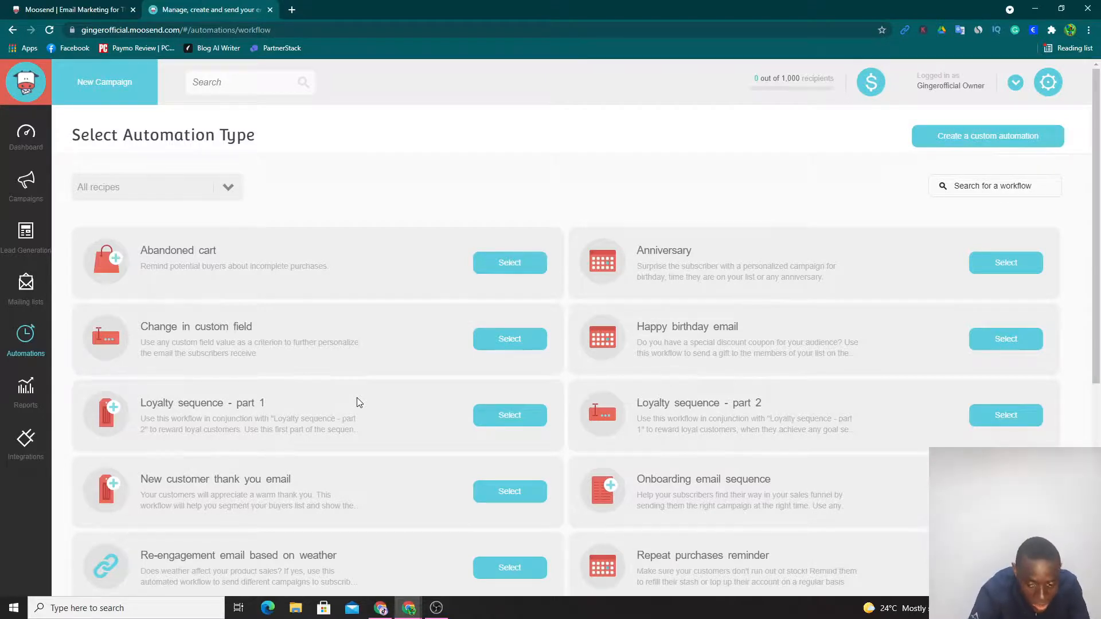
scroll(424, 442, down, 6)
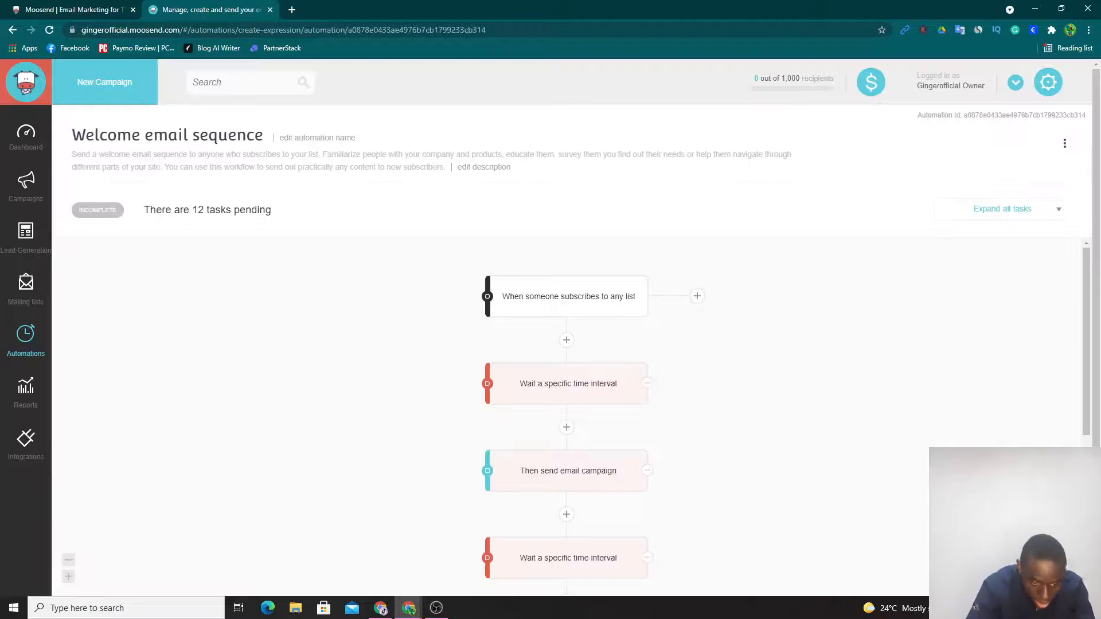
- Examine the Welcome email sequence workflow from its subscription trigger through all the wait and email campaign steps
scroll(334, 319, down, 3)
scroll(334, 319, up, 3)
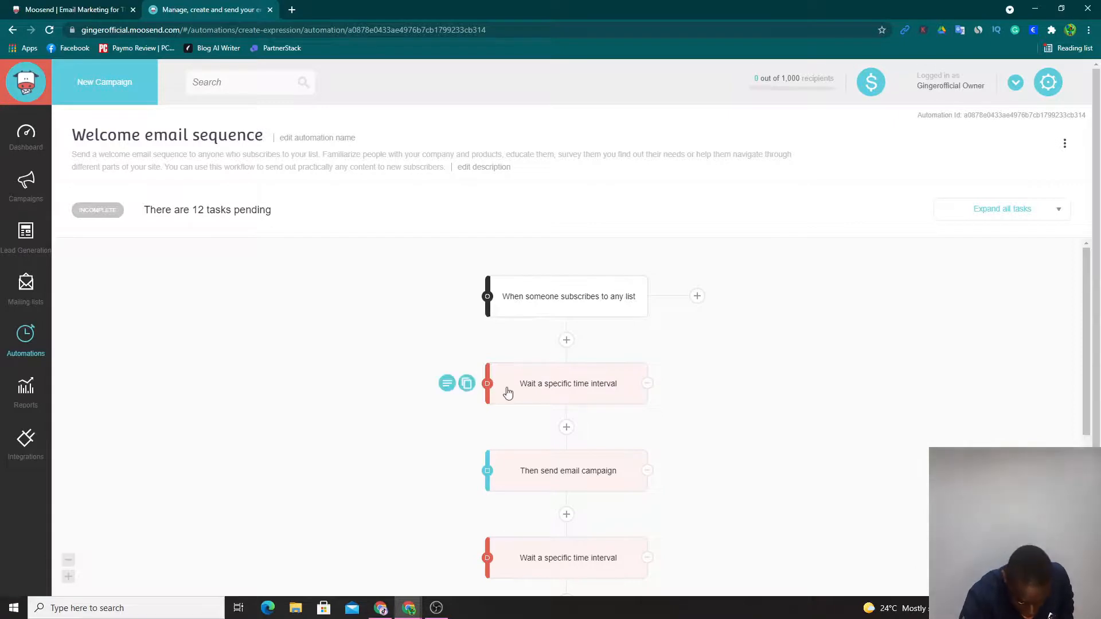
scroll(429, 452, down, 1)
mouse_move(511, 336)
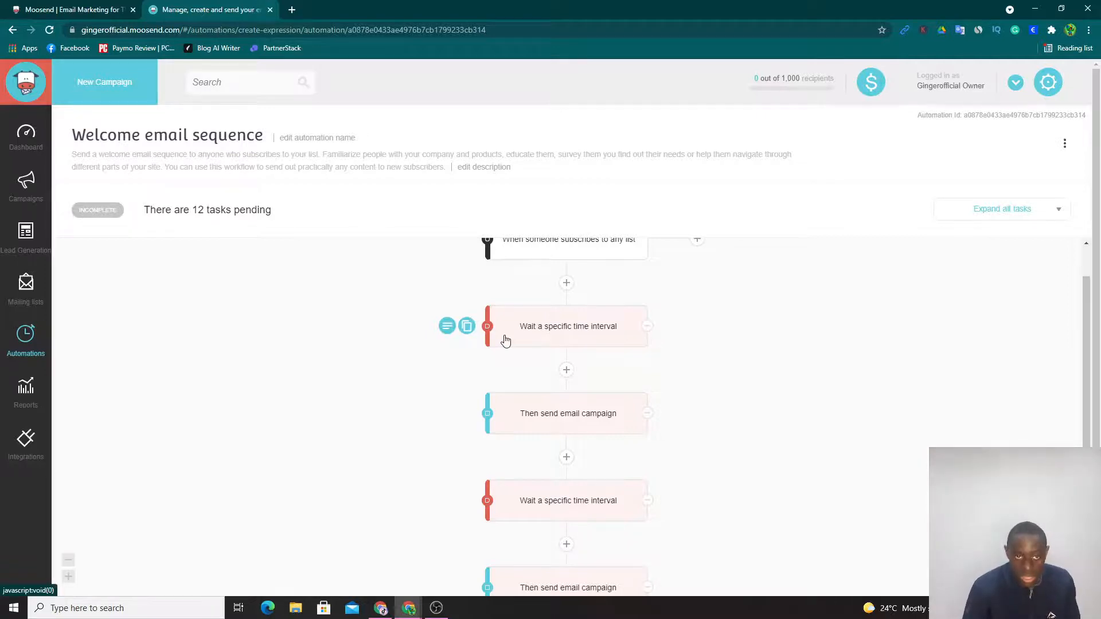
scroll(512, 364, down, 1)
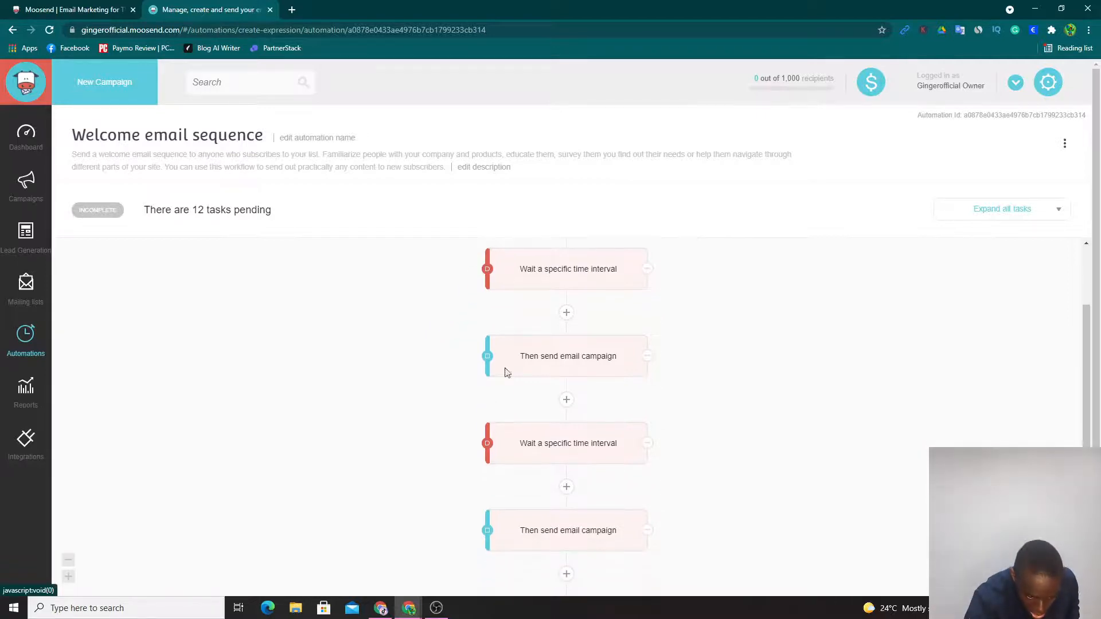
scroll(539, 363, down, 2)
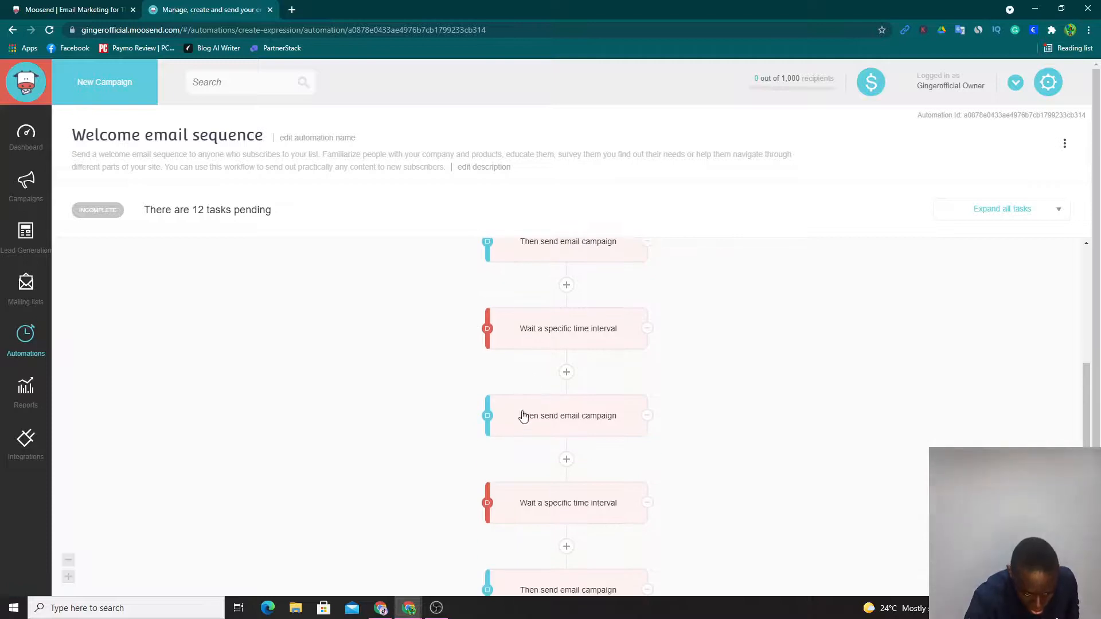
scroll(502, 516, down, 1)
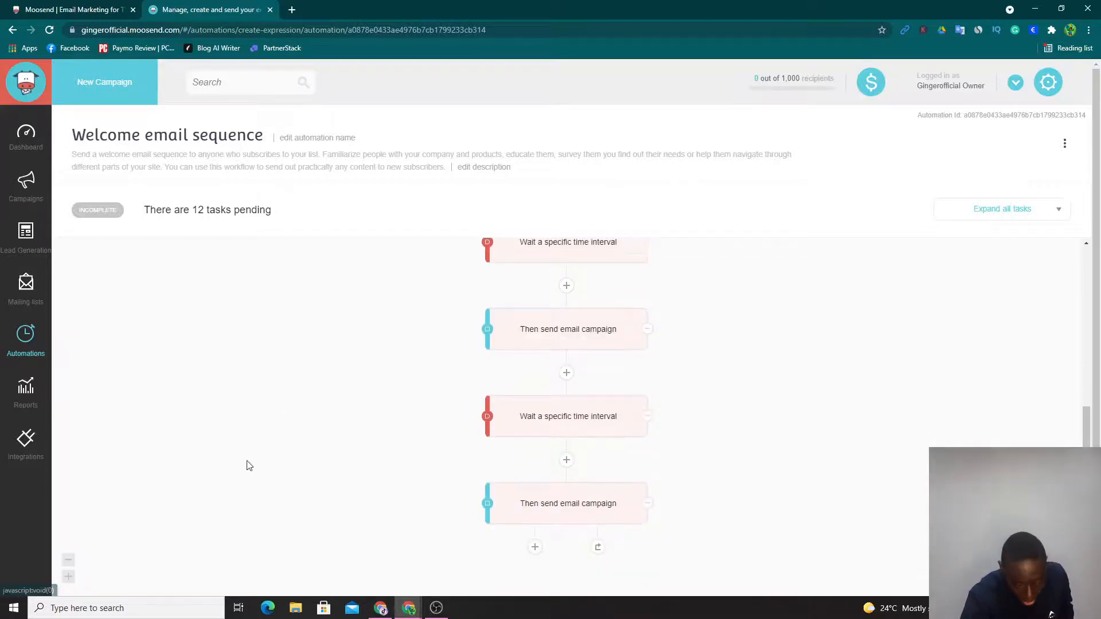
scroll(541, 506, up, 2)
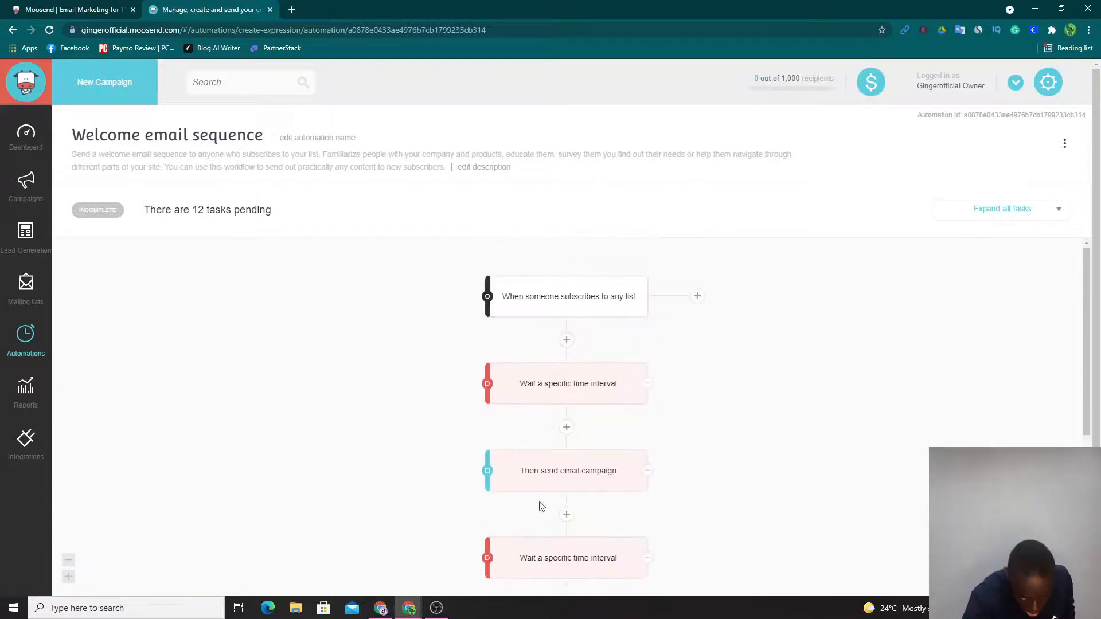
- Keep the list subscription trigger set to fire only on the first subscription and save it
click(548, 293)
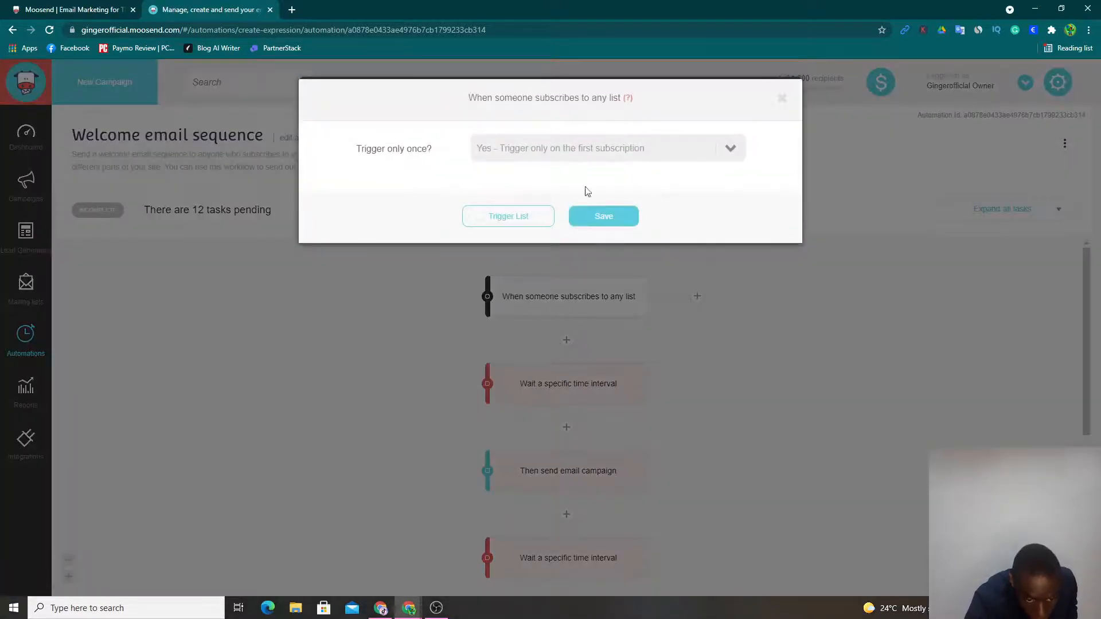
click(681, 141)
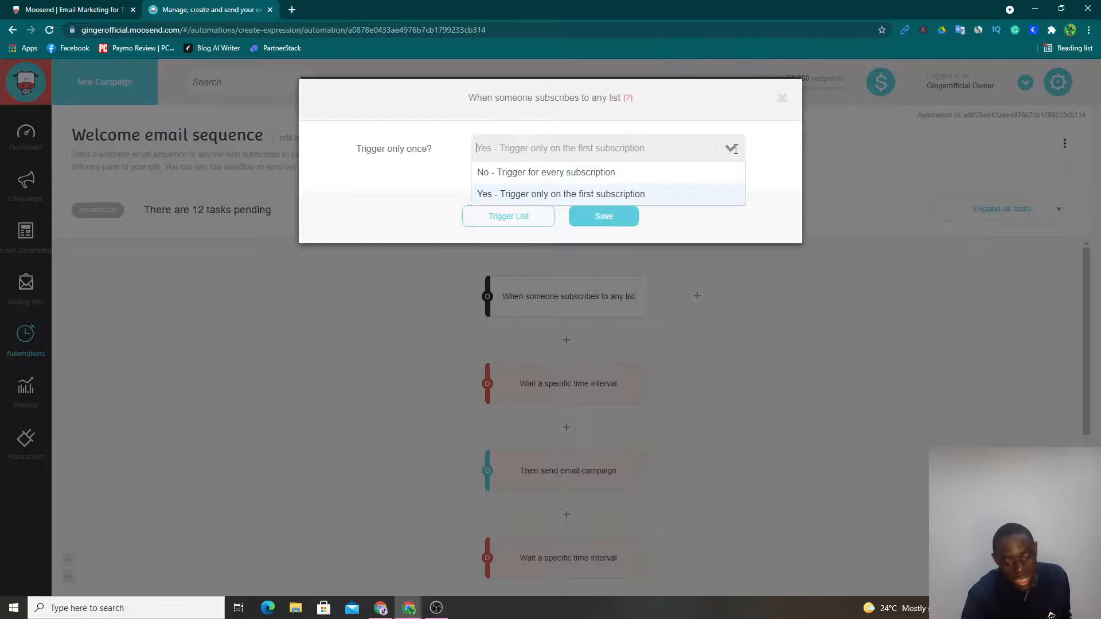
click(610, 221)
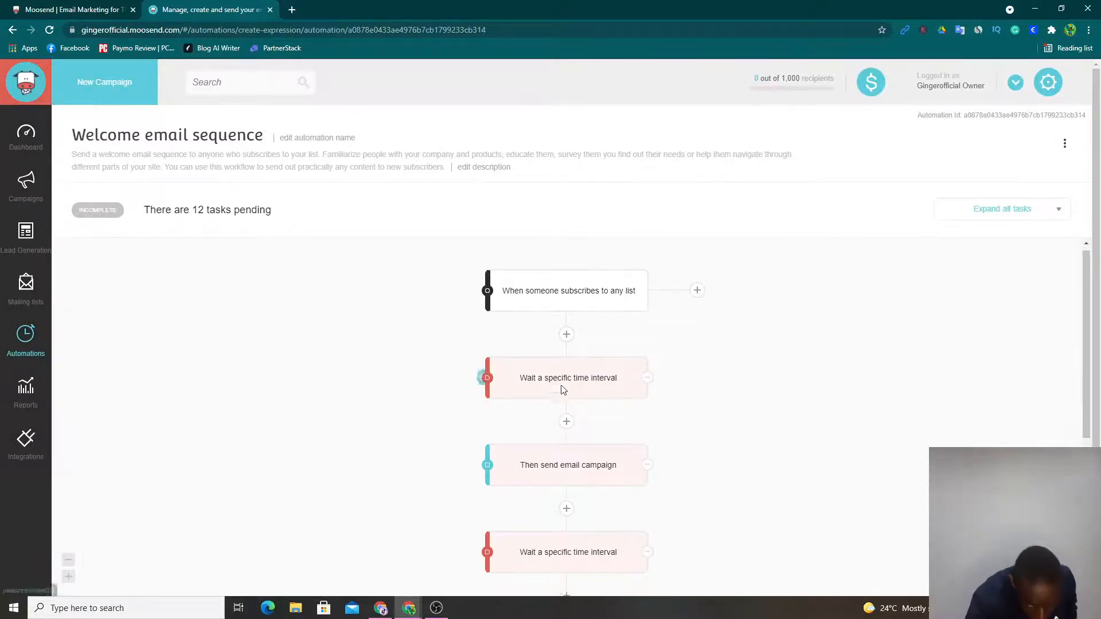
- Set the workflow's first wait step to a time interval of 1 hour and save it
scroll(562, 379, down, 1)
click(566, 327)
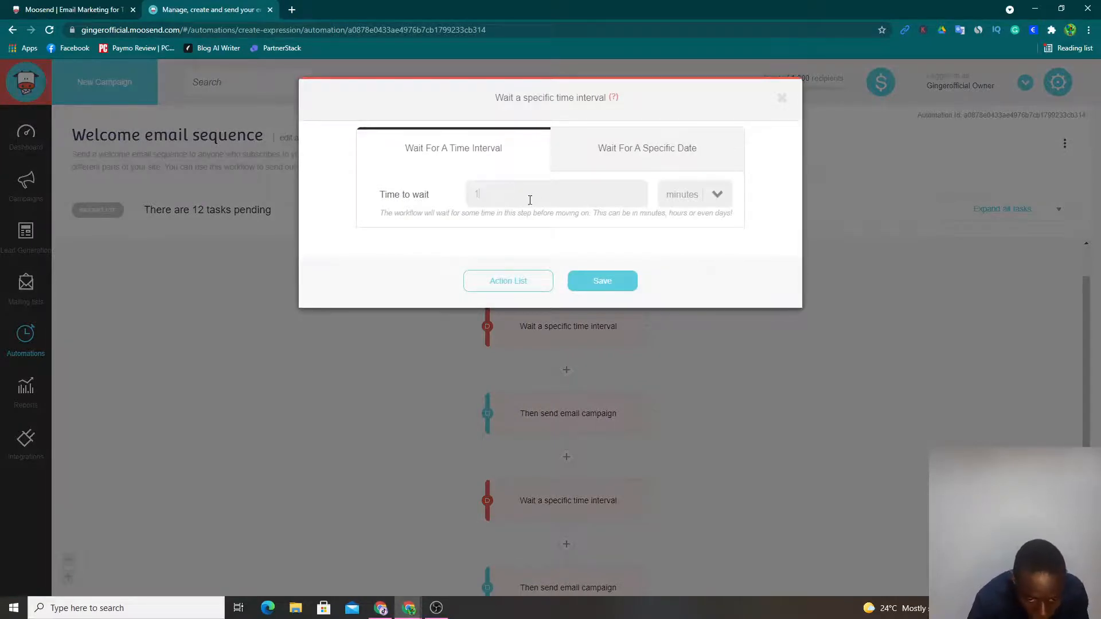
click(721, 194)
click(694, 225)
click(715, 194)
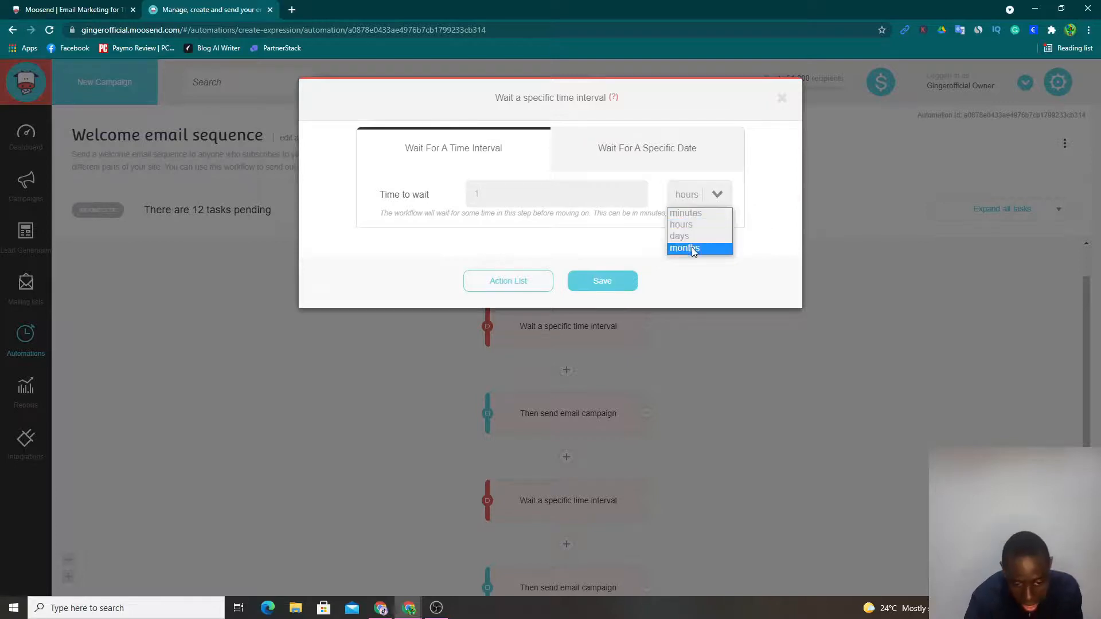
click(609, 161)
click(610, 161)
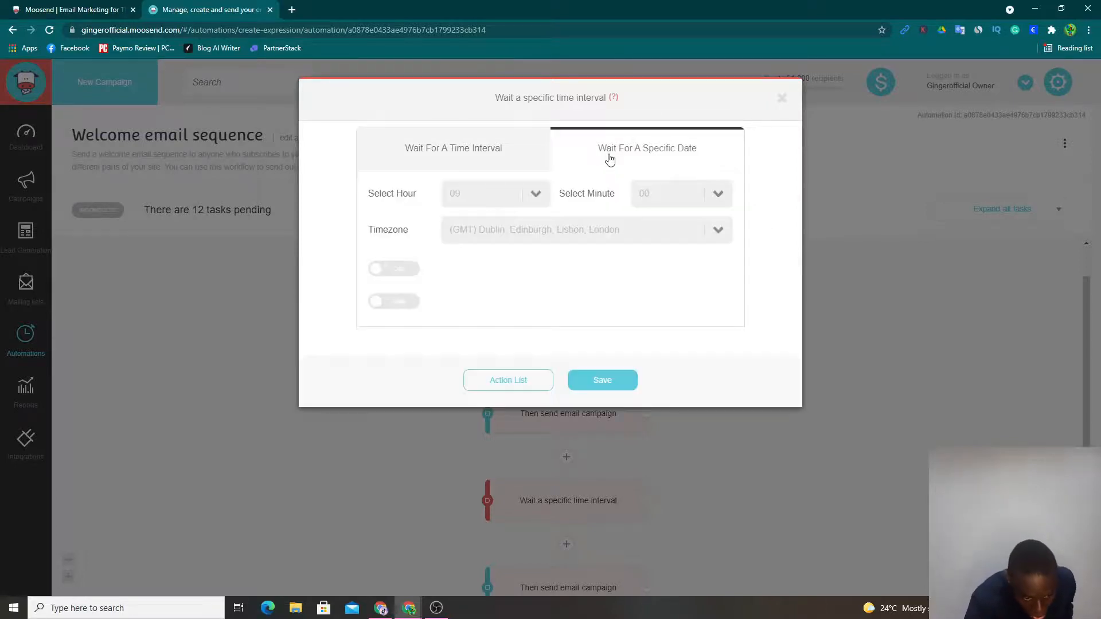
click(493, 154)
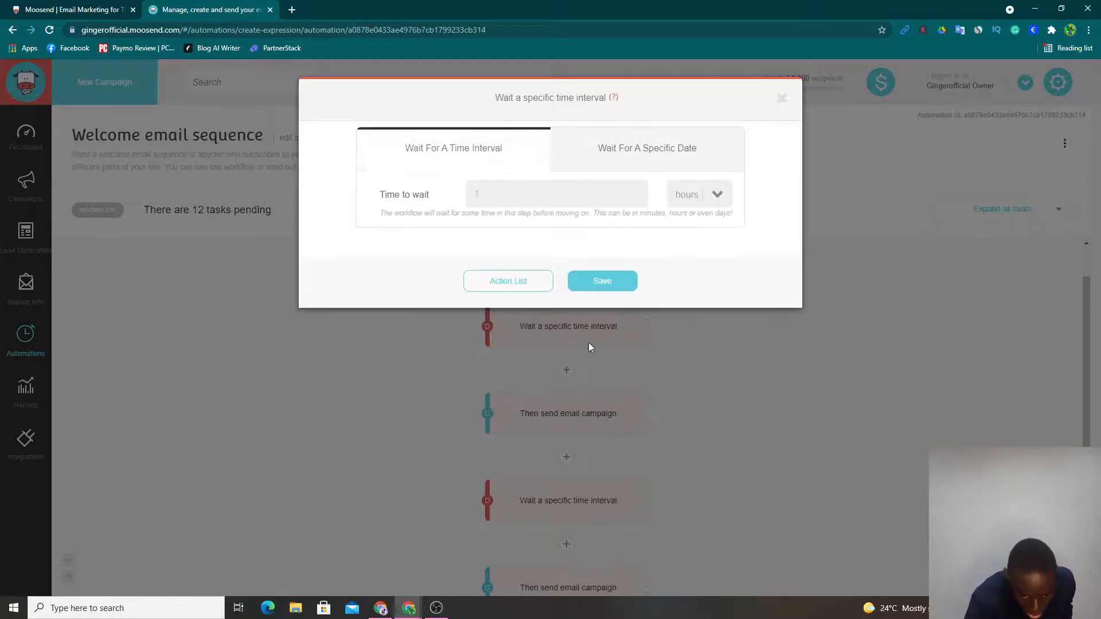
click(603, 281)
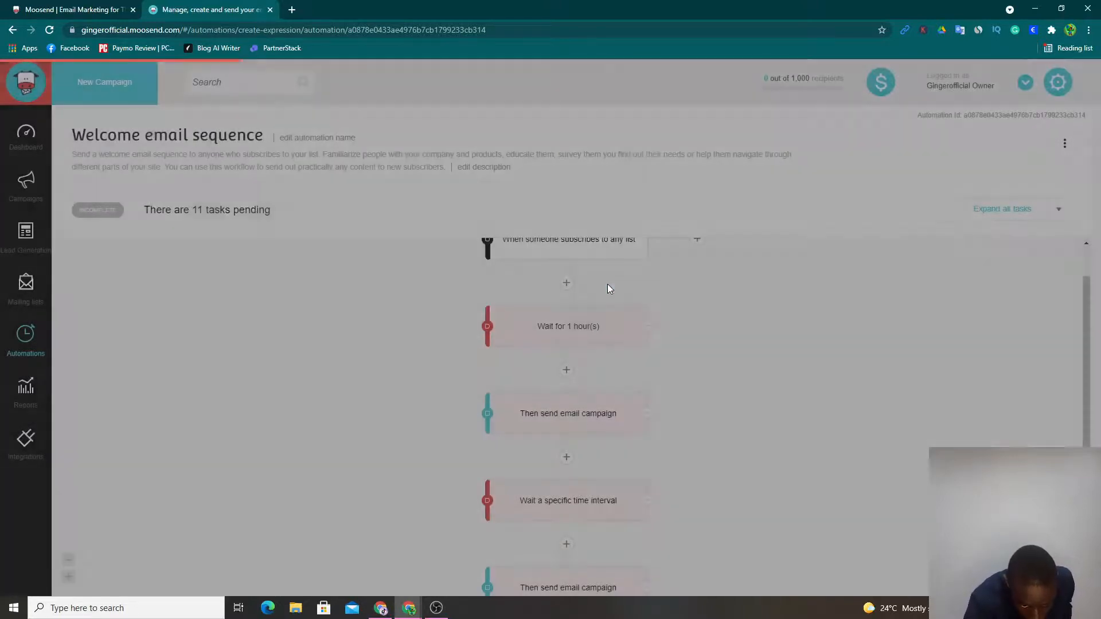
- Set the subject of the first automated email campaign to GOR Newsletters and choose the account owner as sender
mouse_move(507, 421)
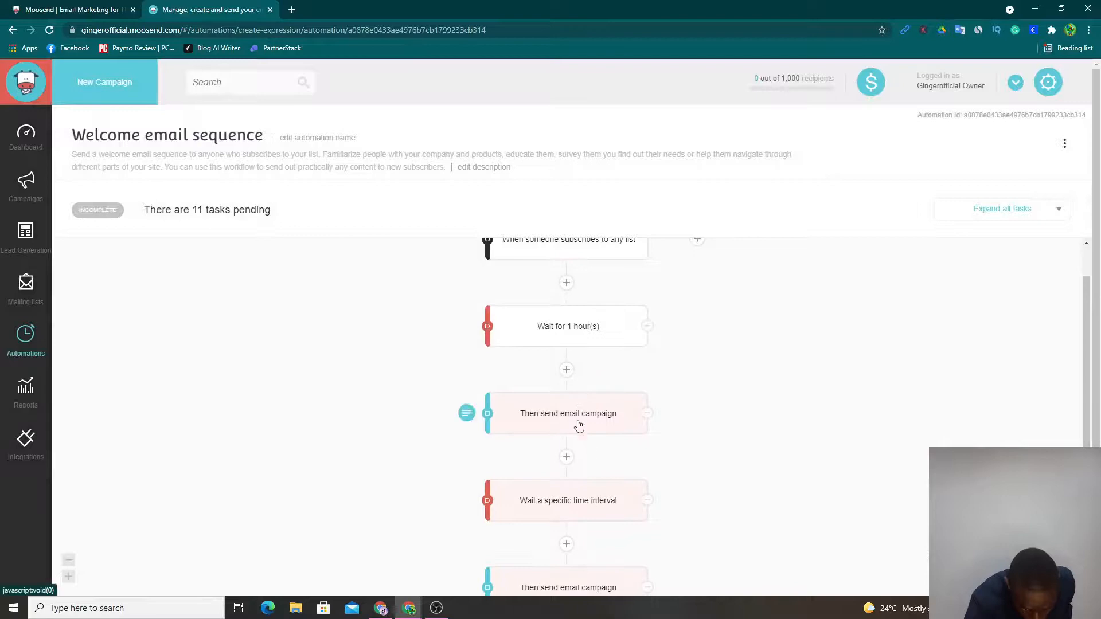
click(518, 432)
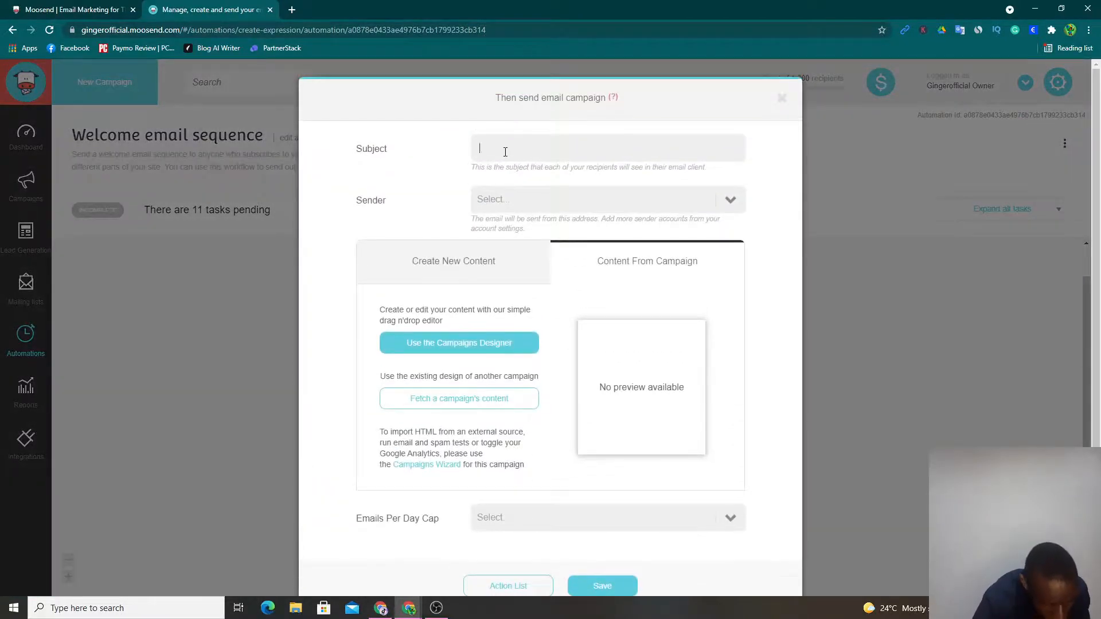
click(505, 155)
key(ctrl+v)
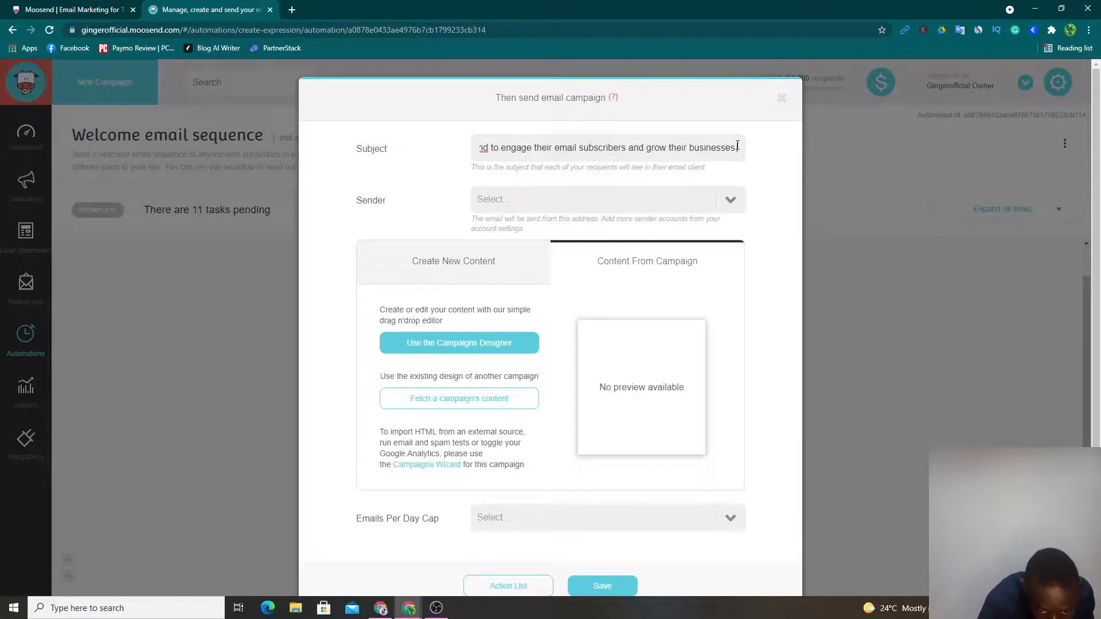
drag(738, 147, 599, 150)
key(ctrl+a)
key(BackSpace)
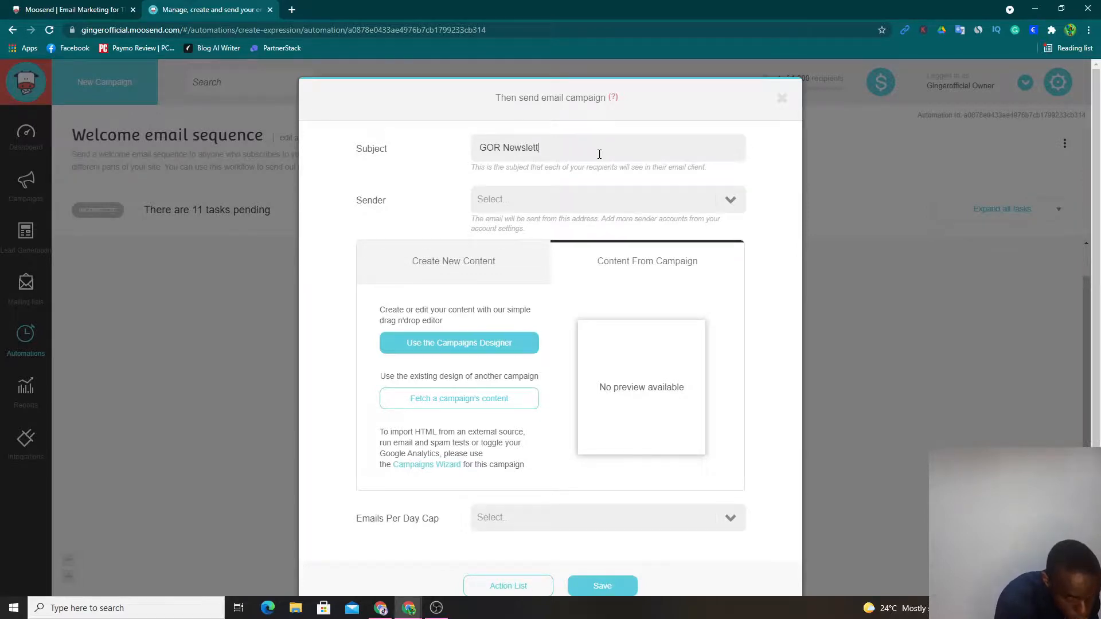
click(597, 201)
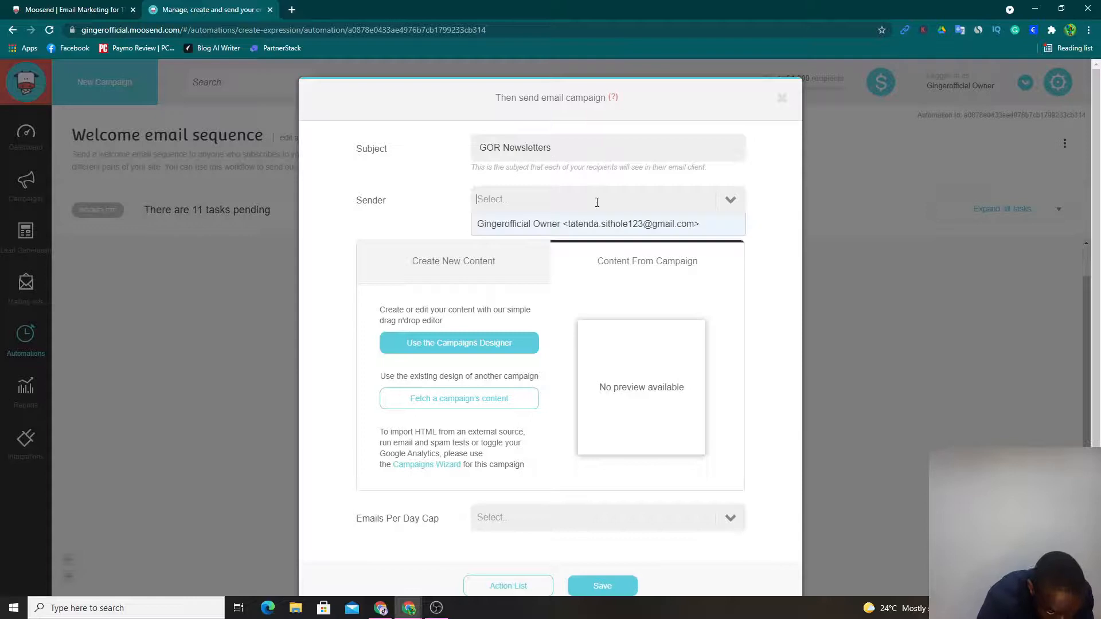
click(607, 231)
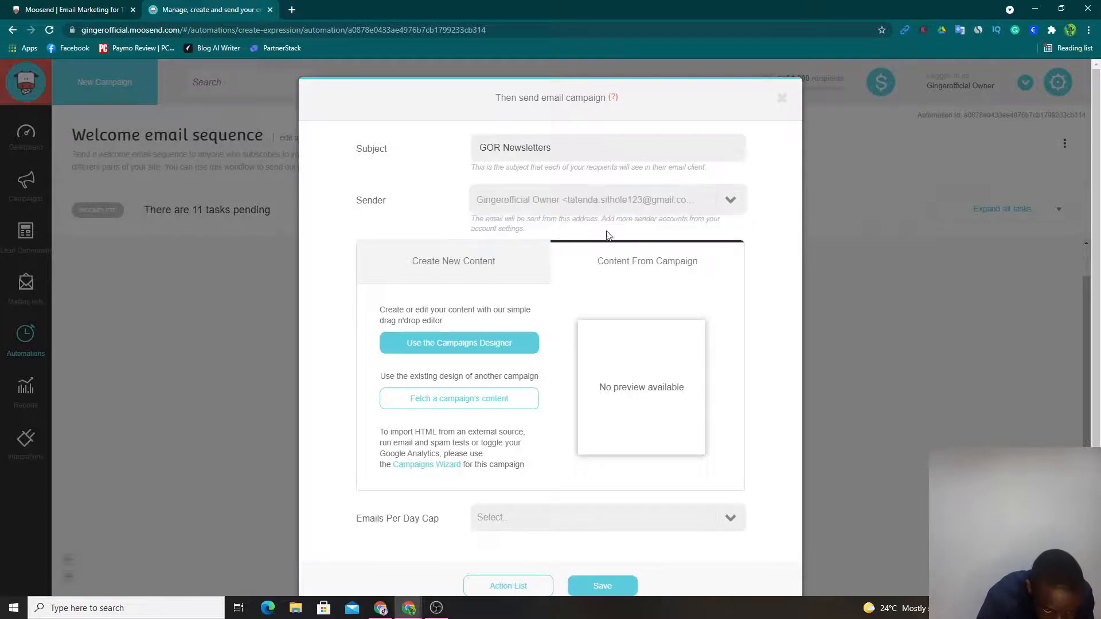
- Open the automated email in the campaign designer and apply the RSS Powder template from the Blog category
scroll(602, 316, down, 1)
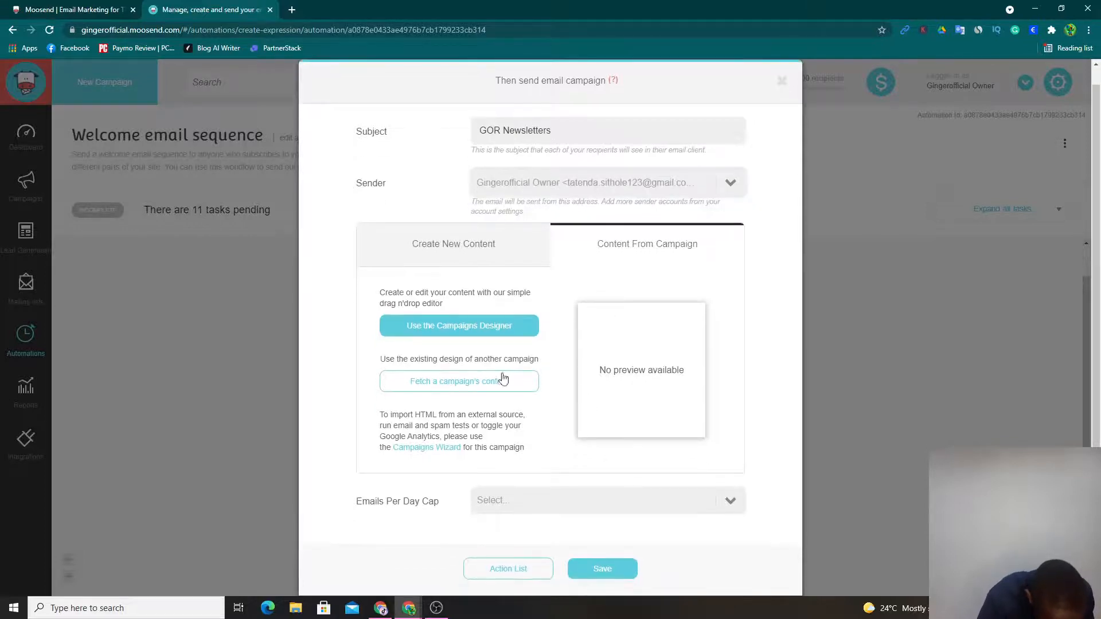
click(498, 337)
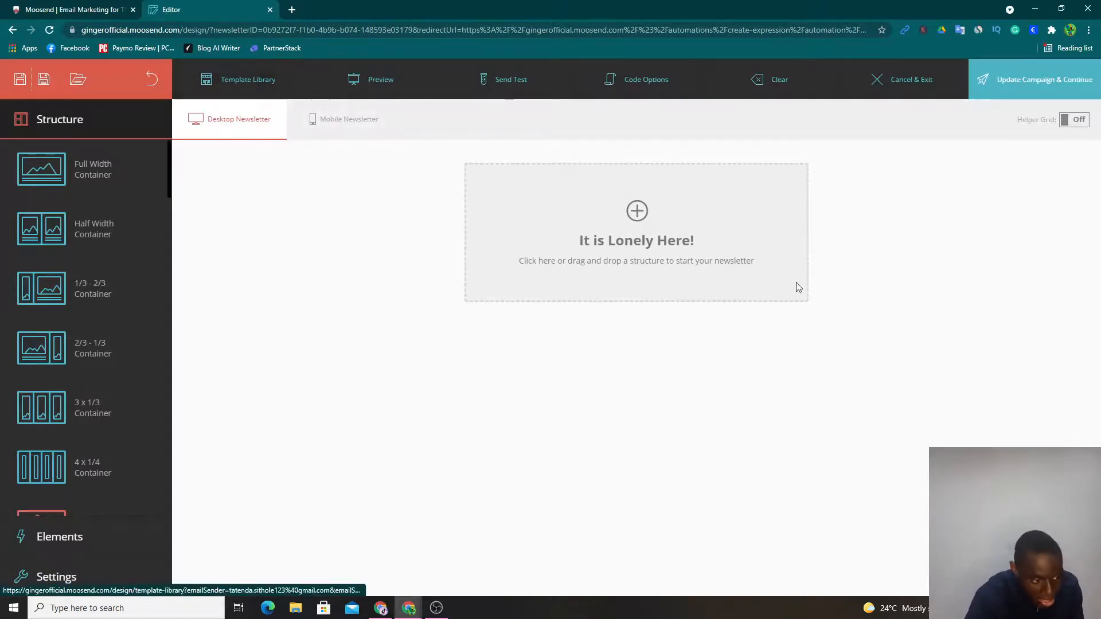
click(248, 85)
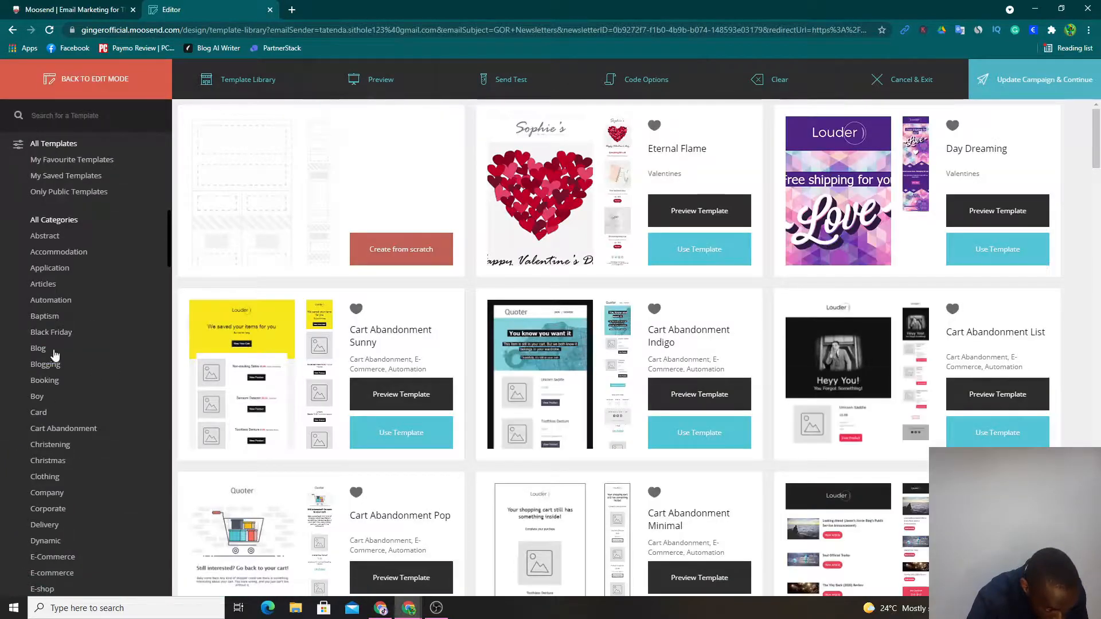
click(154, 352)
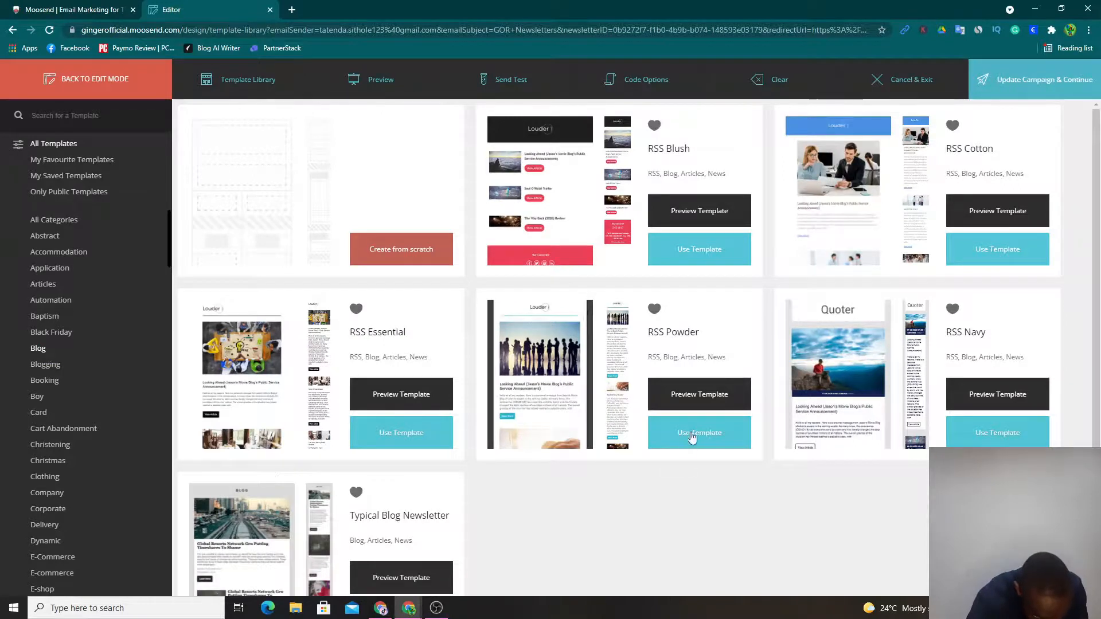
click(692, 438)
click(714, 212)
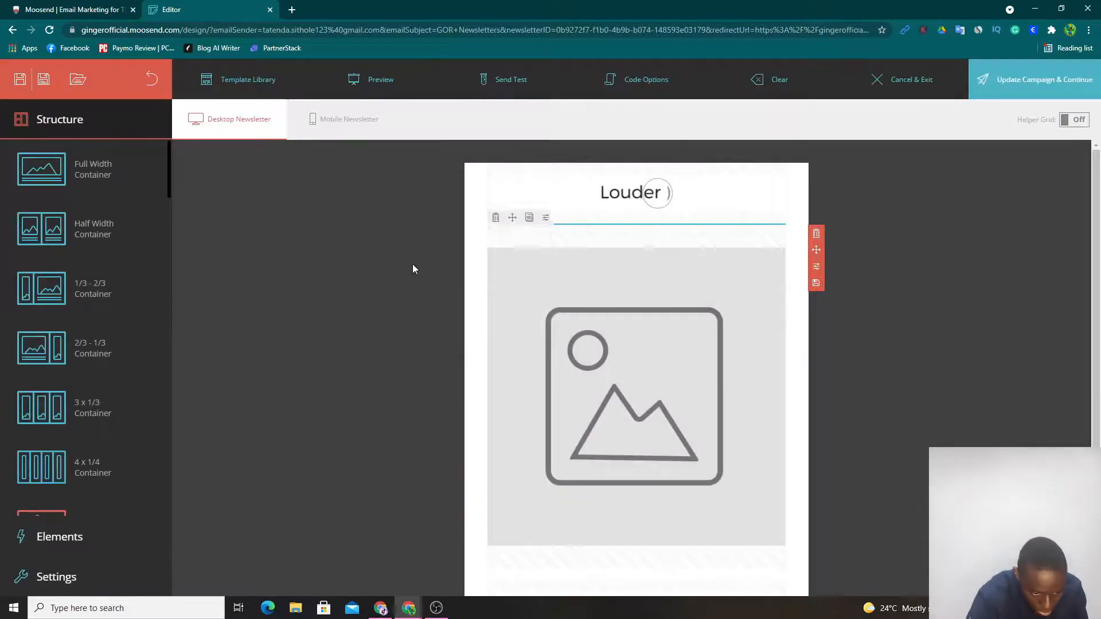
- Replace the template's placeholder image above the title with a new image element showing the recent white car photo
scroll(388, 273, down, 3)
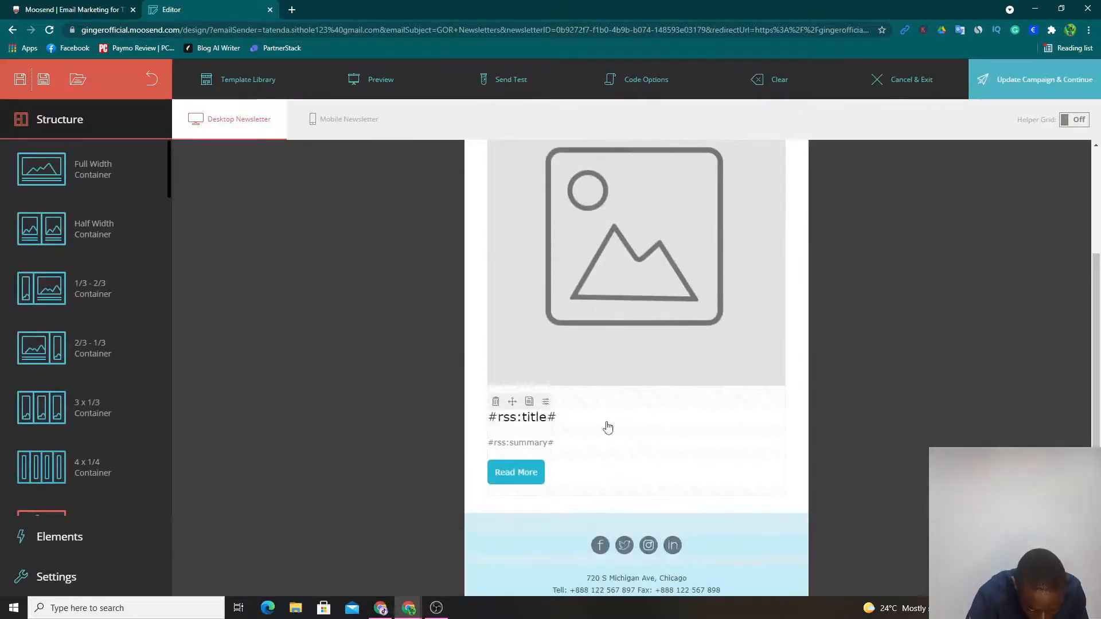
click(575, 424)
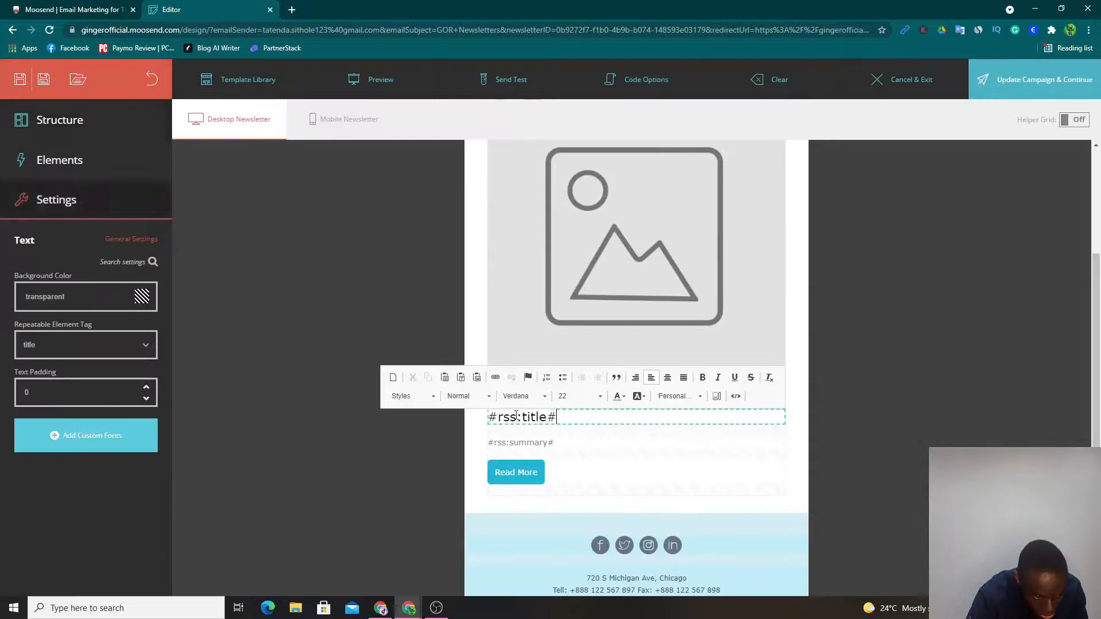
click(520, 298)
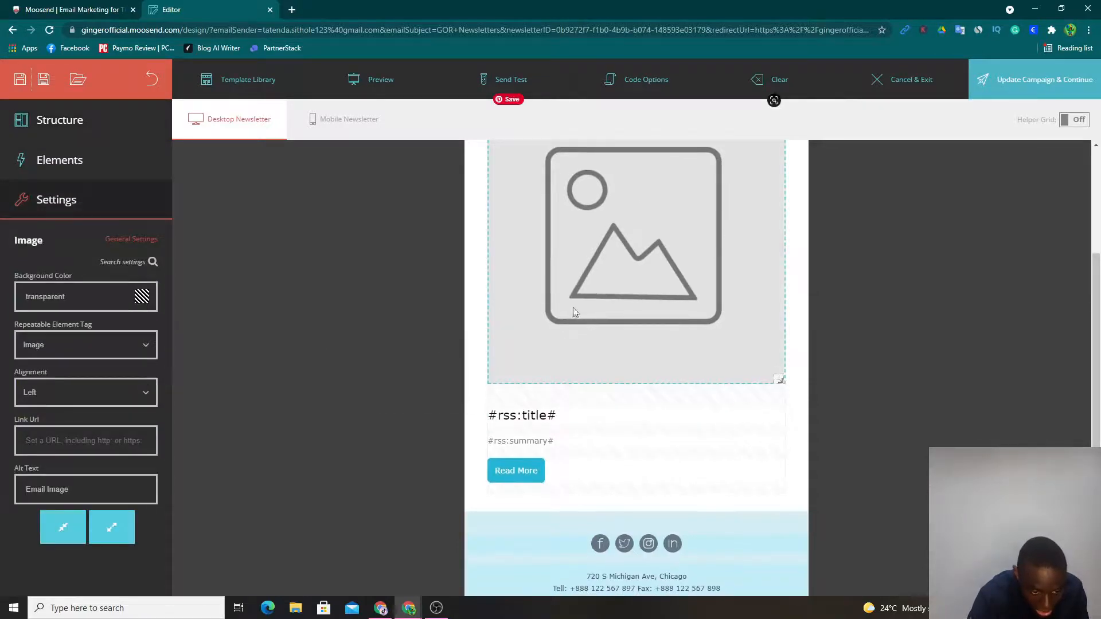
scroll(390, 338, up, 2)
scroll(390, 342, up, 1)
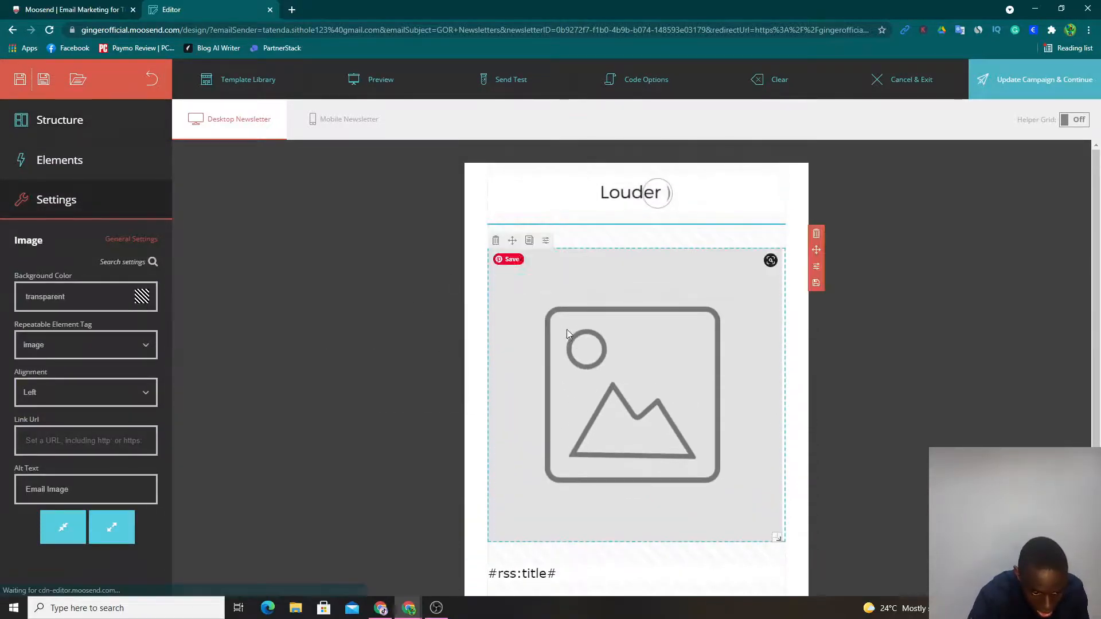
click(496, 240)
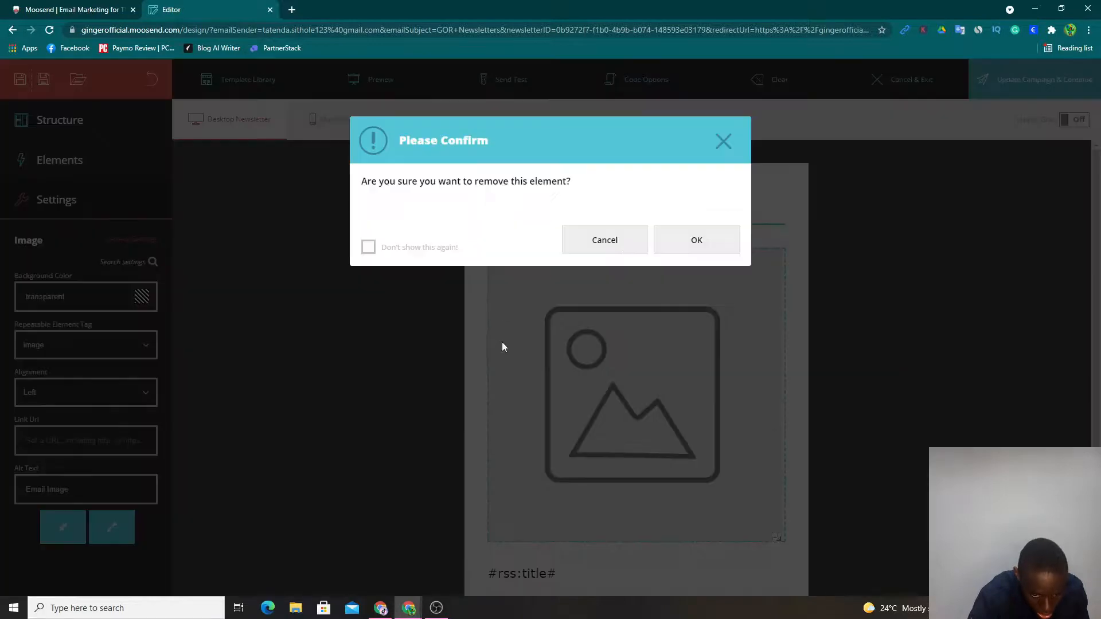
click(691, 241)
drag(110, 206, 678, 317)
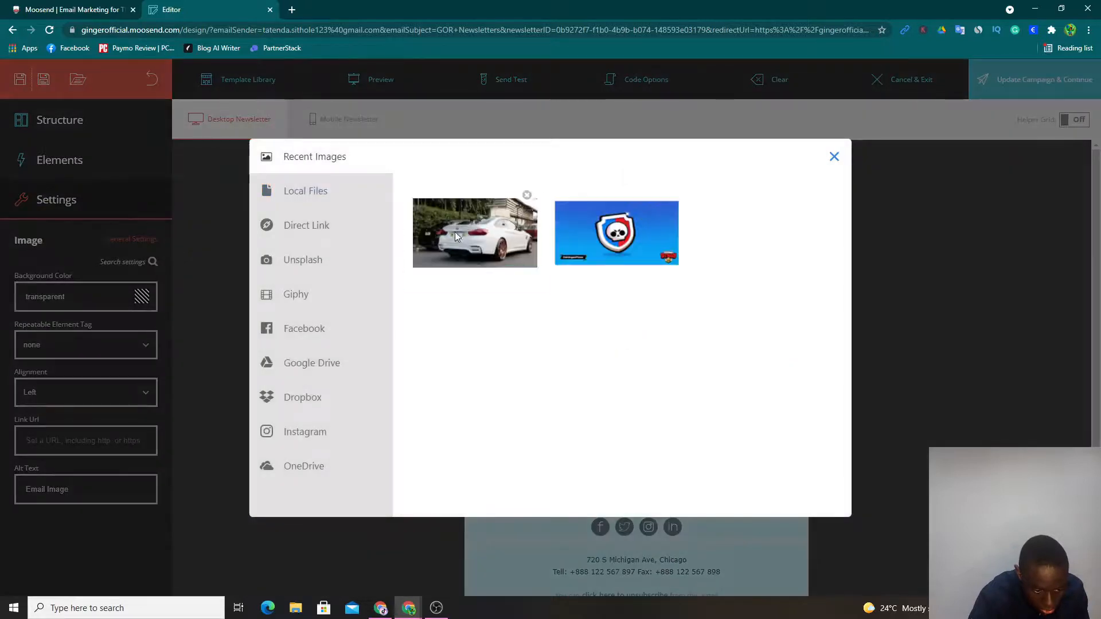
click(467, 238)
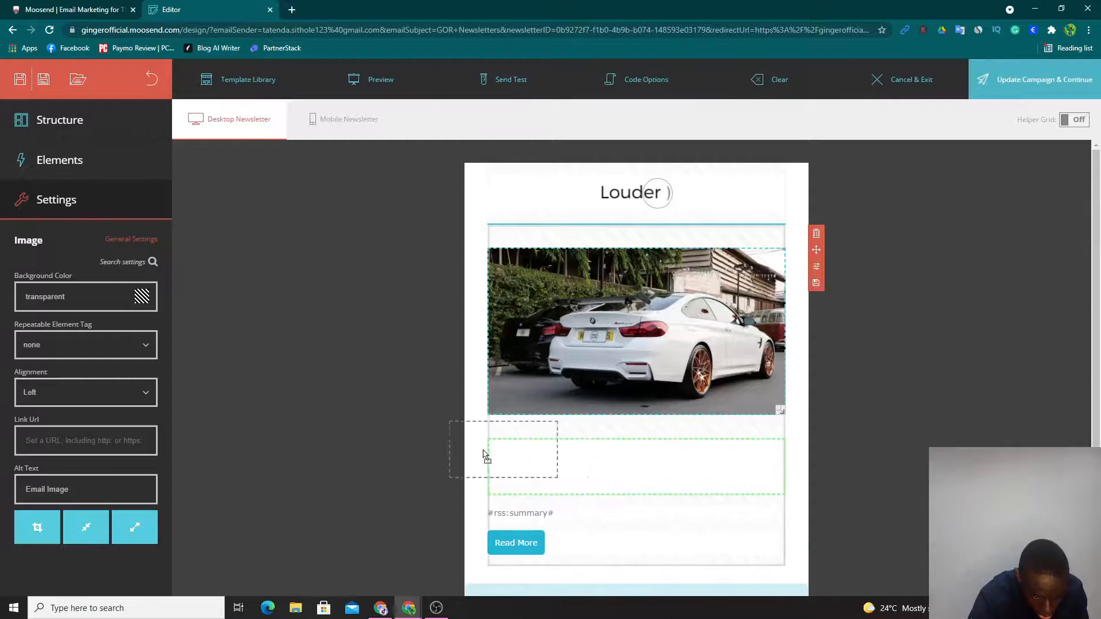
- Replace the title placeholder below the car photo with the text GOR Newsletter
click(561, 446)
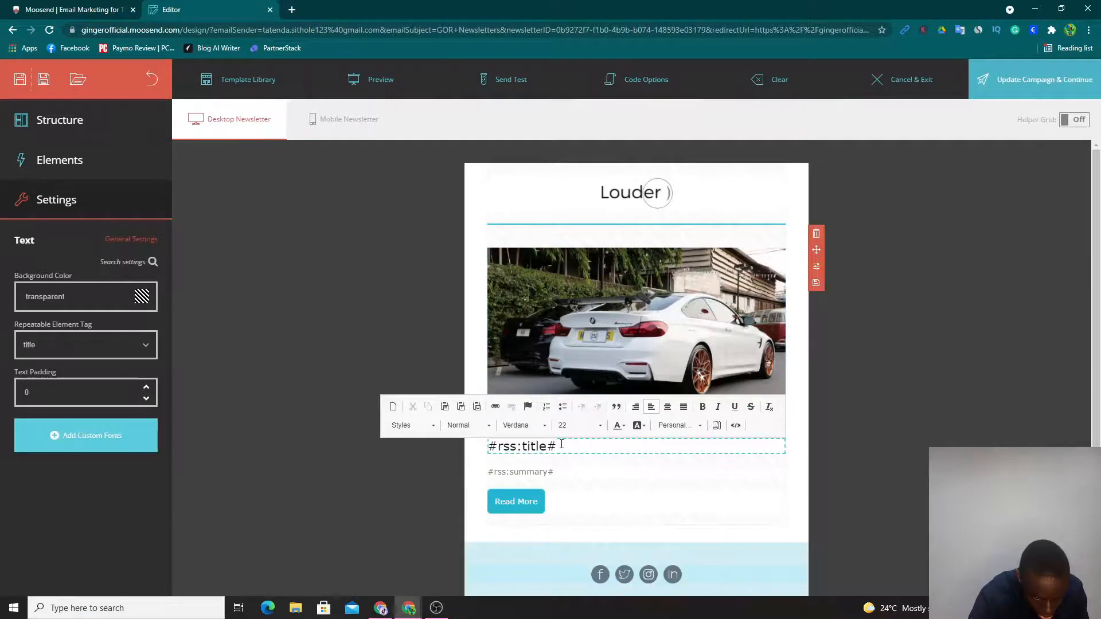
drag(561, 445, 485, 447)
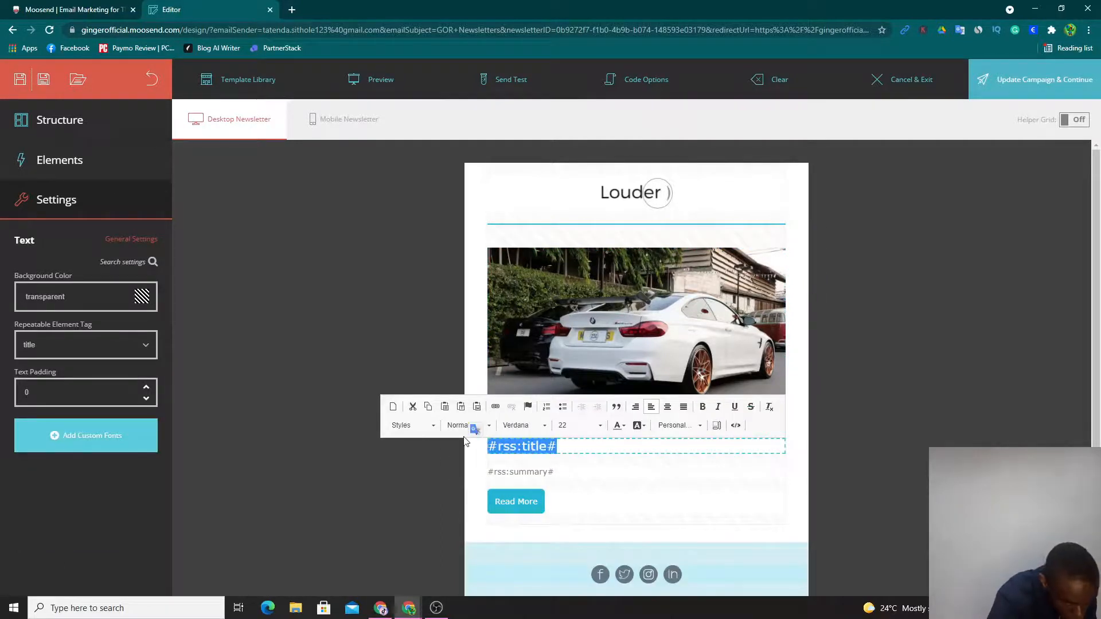
text(GOR N)
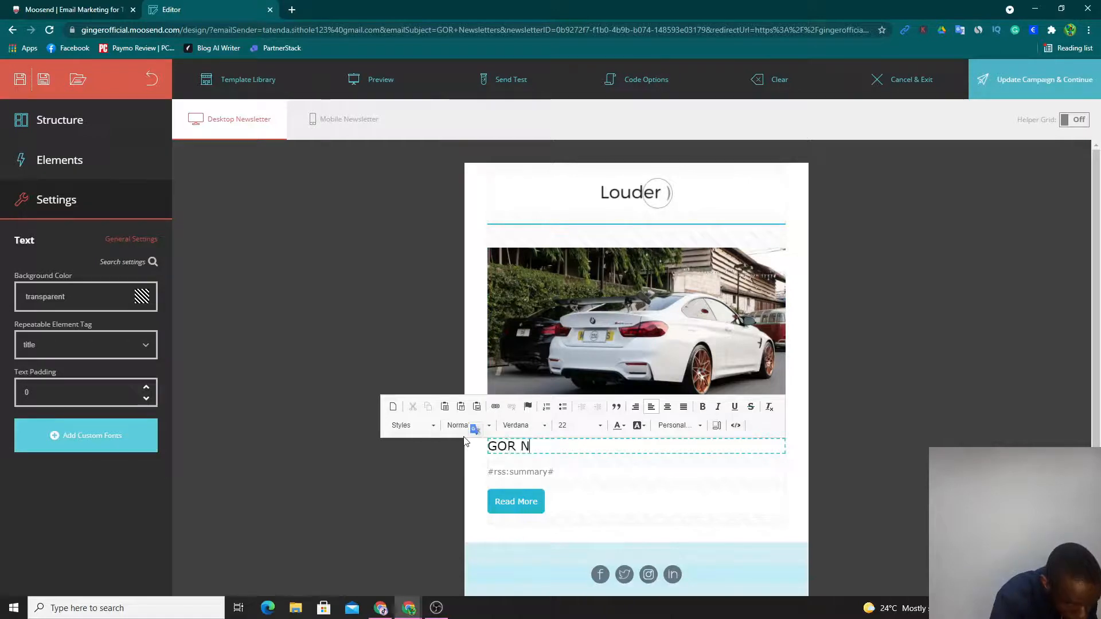
text(ewsletter)
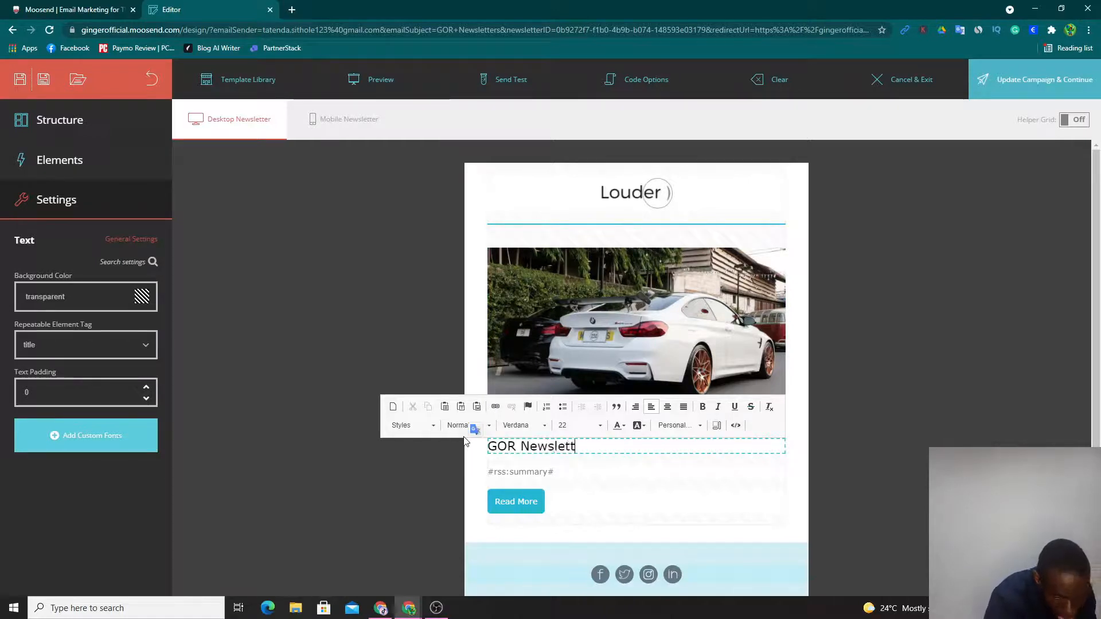
- Replace the #rss:summary# placeholder with the copied Moosend description paragraph from the Quora answer
click(575, 471)
drag(575, 471, 484, 473)
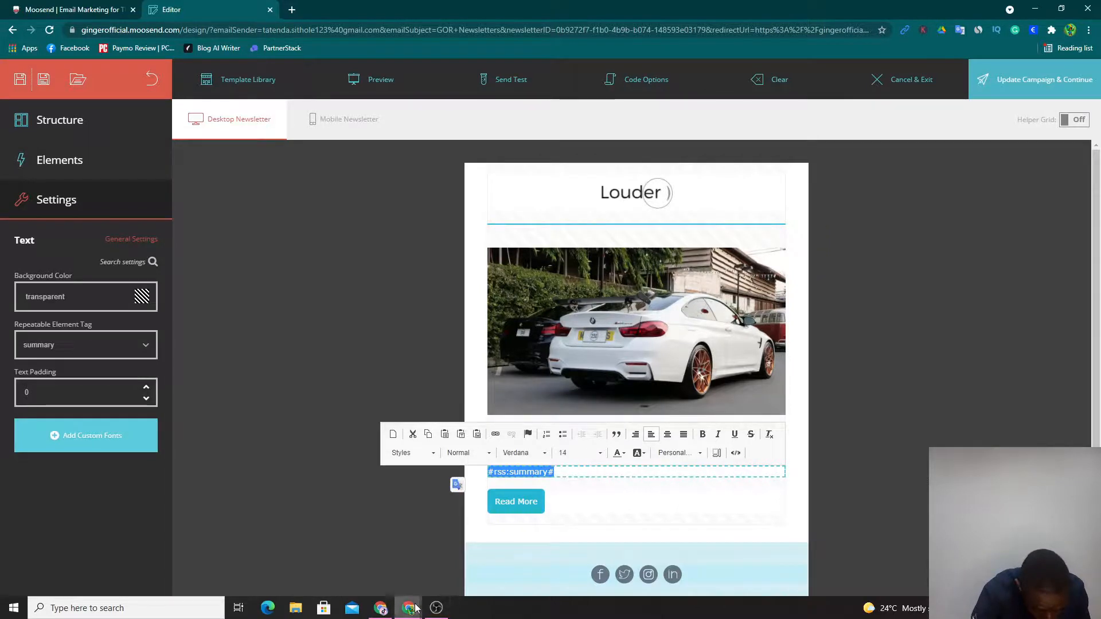
mouse_move(414, 600)
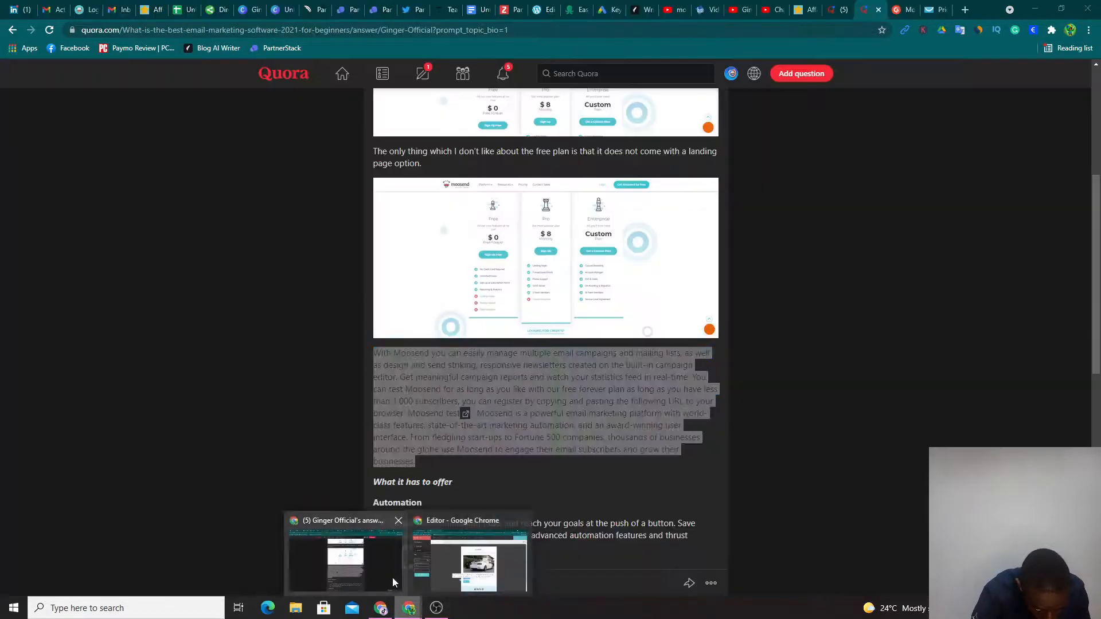
click(393, 582)
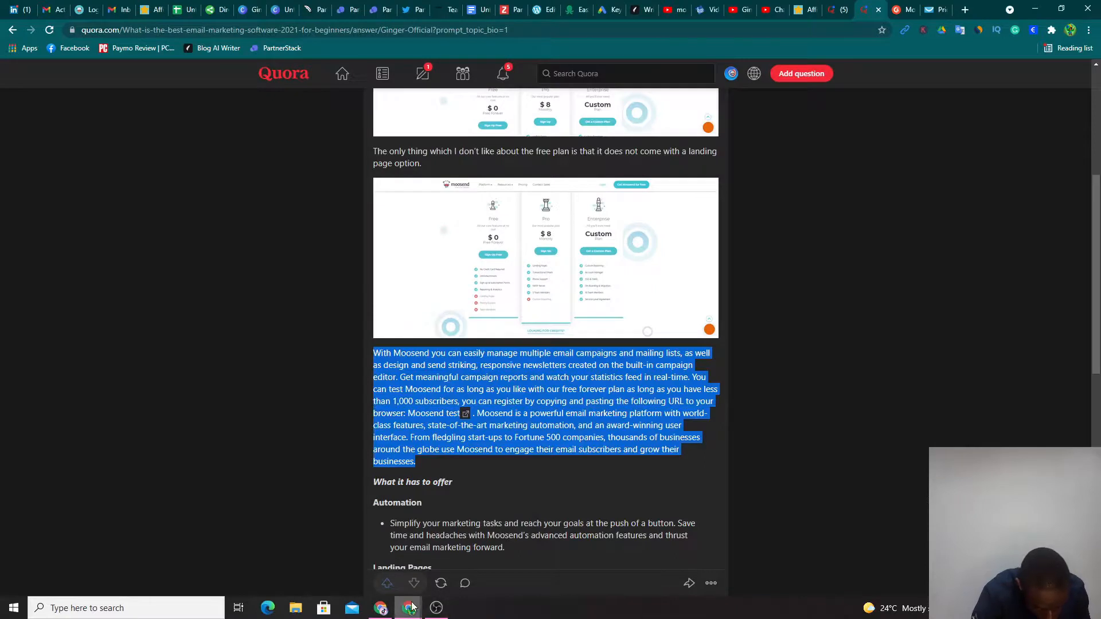
mouse_move(411, 606)
click(435, 592)
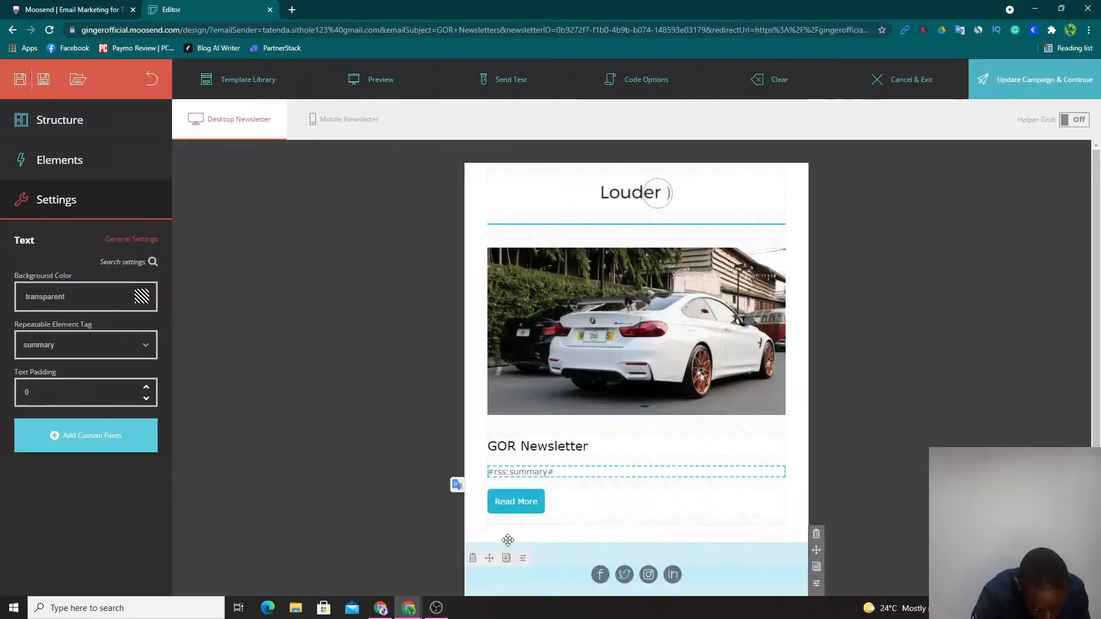
click(572, 473)
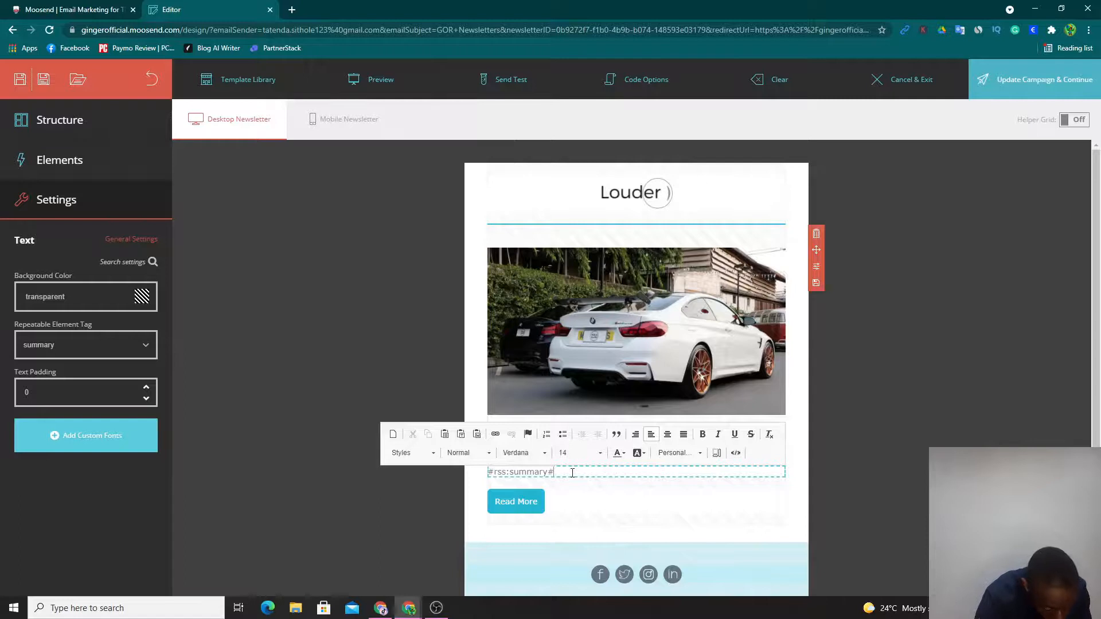
key(ctrl+a)
text(With Moosend you can easily manage multiple email campaigns and mailing lists, as well as design and send striking, responsive newsletters created on the built-in campaign editor. Get meaningful campaign reports and watch your statistics feed in real-time. You can test Moosend for as long as you like with our free forever plan as long as you have less than 1,000 subscribers, you can register by copying and pasting the following URL to your browser: Moosend test . Moosend is a powerful email marketing platform with world-class features, state-of-the-art marketing automation, and an award-winning user interface. From fledgling start-ups to Fortune 500 companies, thousands of businesses around the globe use Moosend to engage their email subscribers and grow their businesses.)
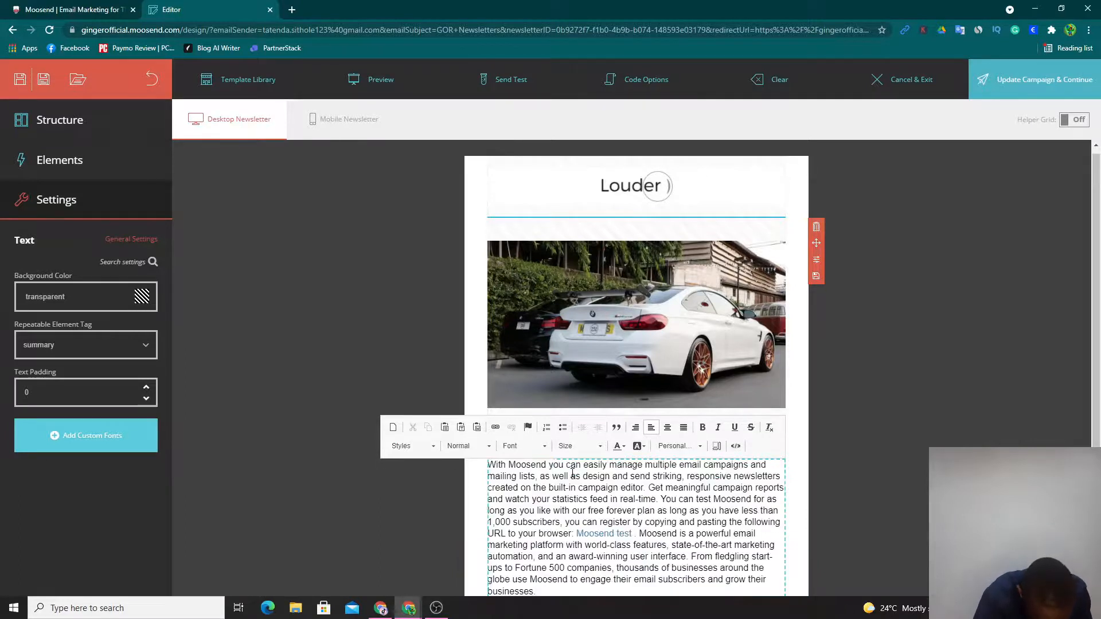
scroll(355, 509, down, 3)
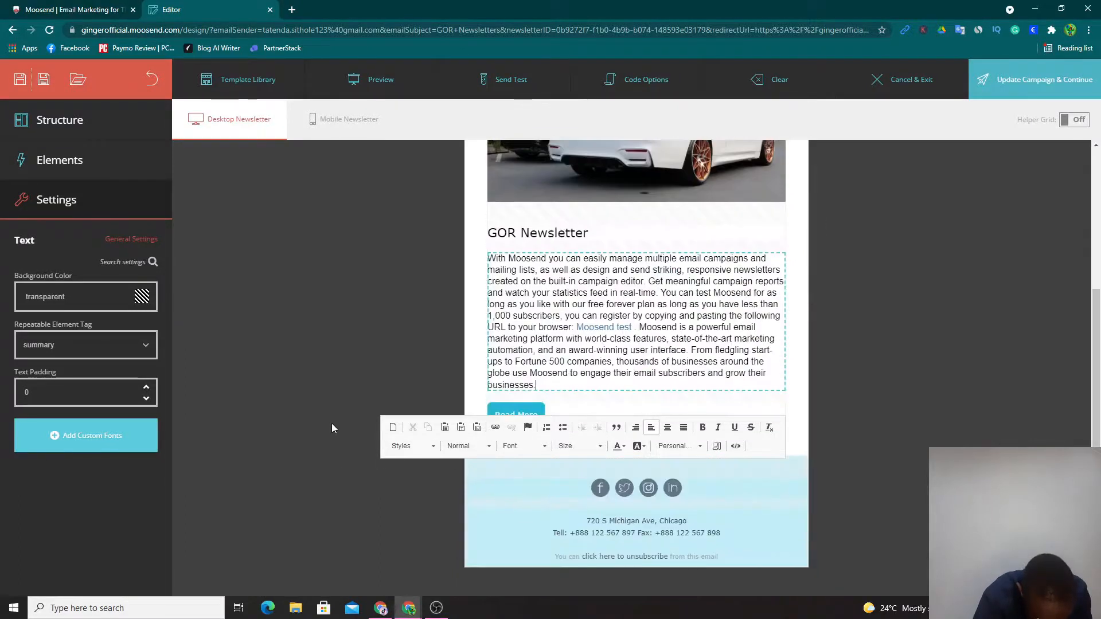
click(416, 392)
- Set the Read More button's repeatable element tag to none and review its link, label and font settings
click(516, 414)
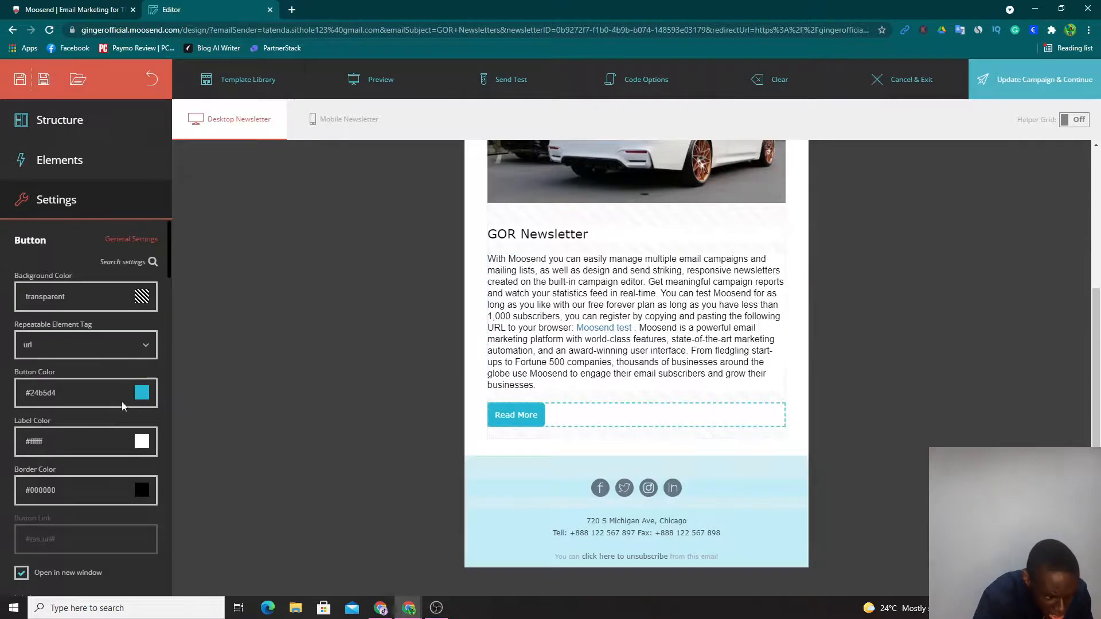
click(114, 347)
click(98, 371)
scroll(288, 368, up, 3)
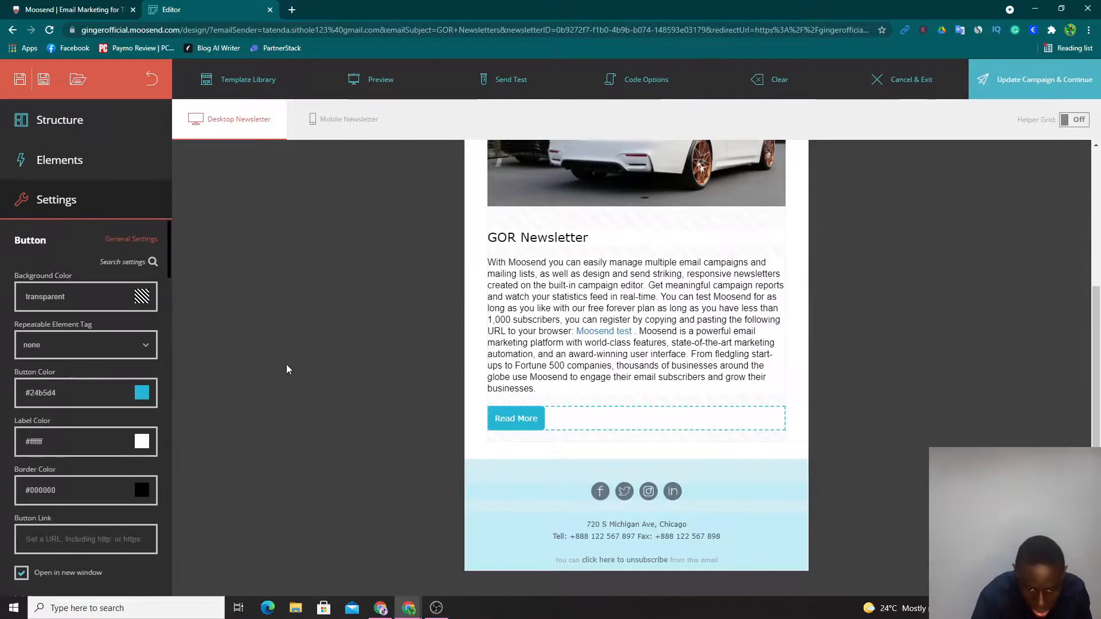
scroll(287, 368, down, 3)
scroll(46, 454, down, 6)
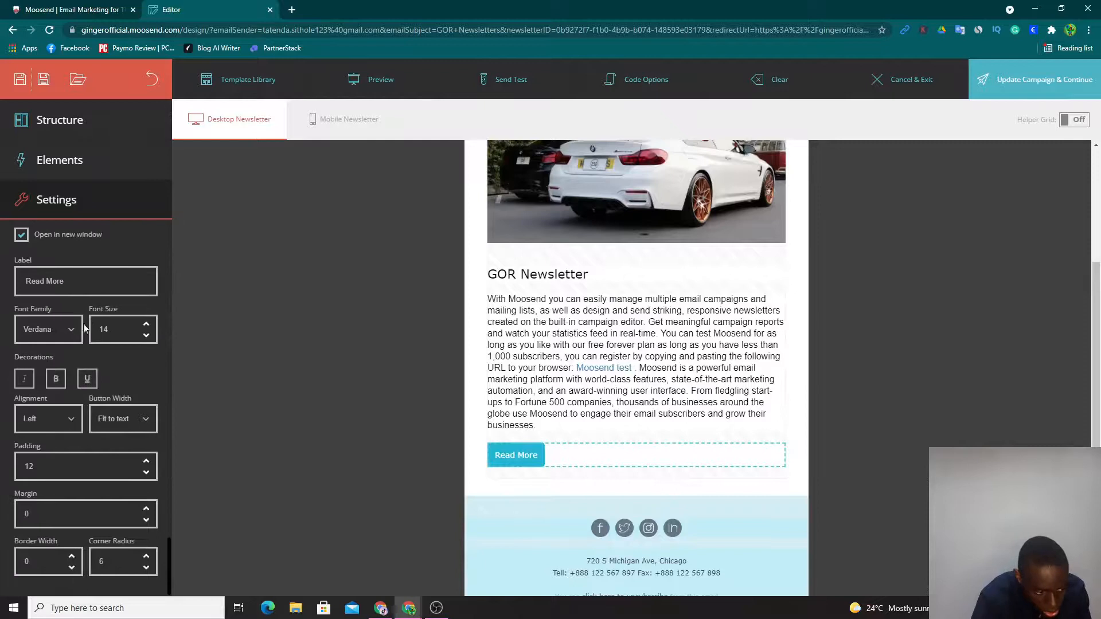
scroll(70, 350, up, 3)
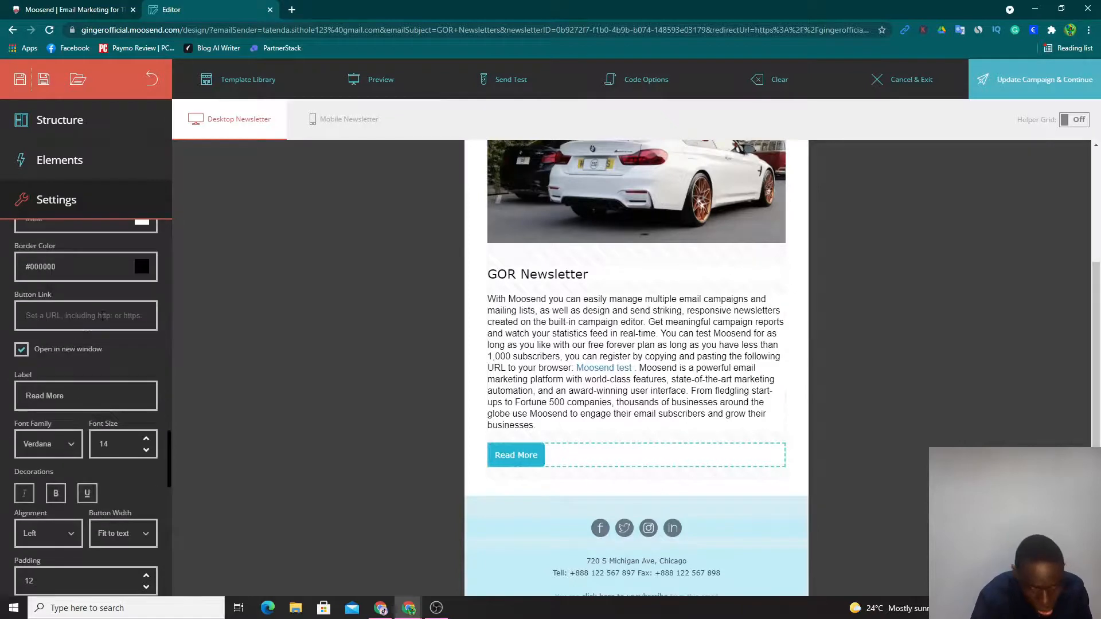
- Update the campaign with the finished newsletter design and confirm proceeding to the automation step
scroll(1039, 240, up, 3)
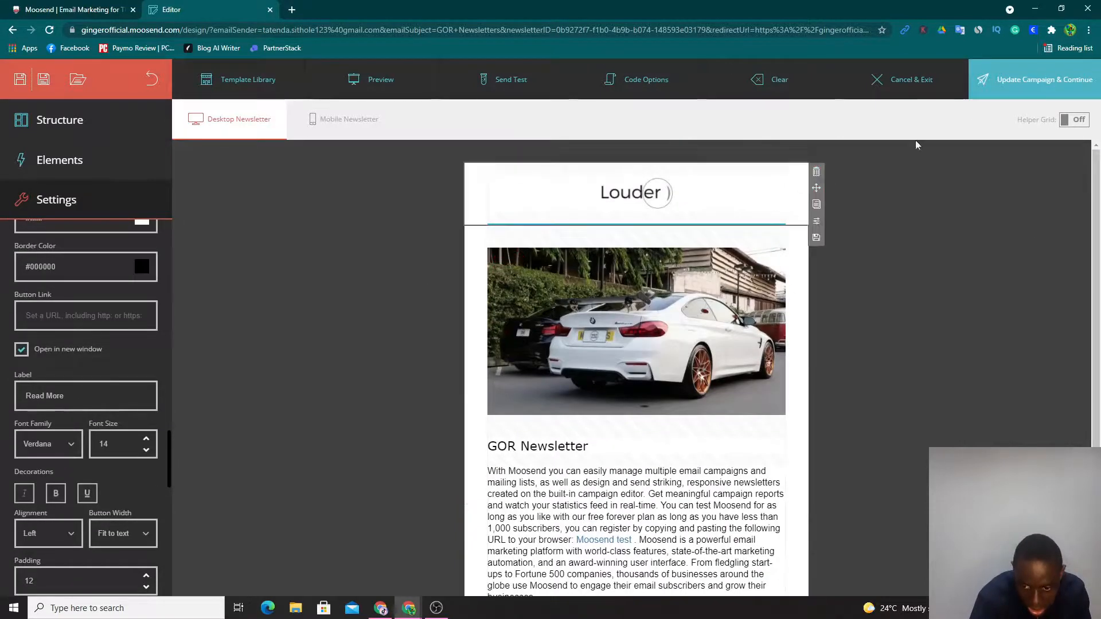
click(1010, 81)
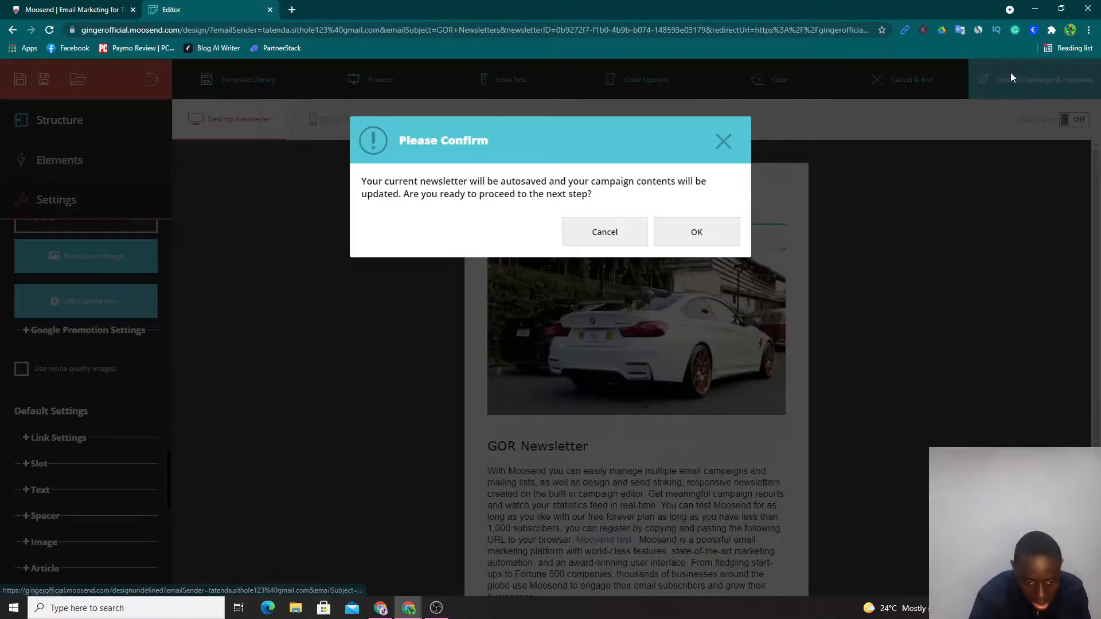
click(692, 246)
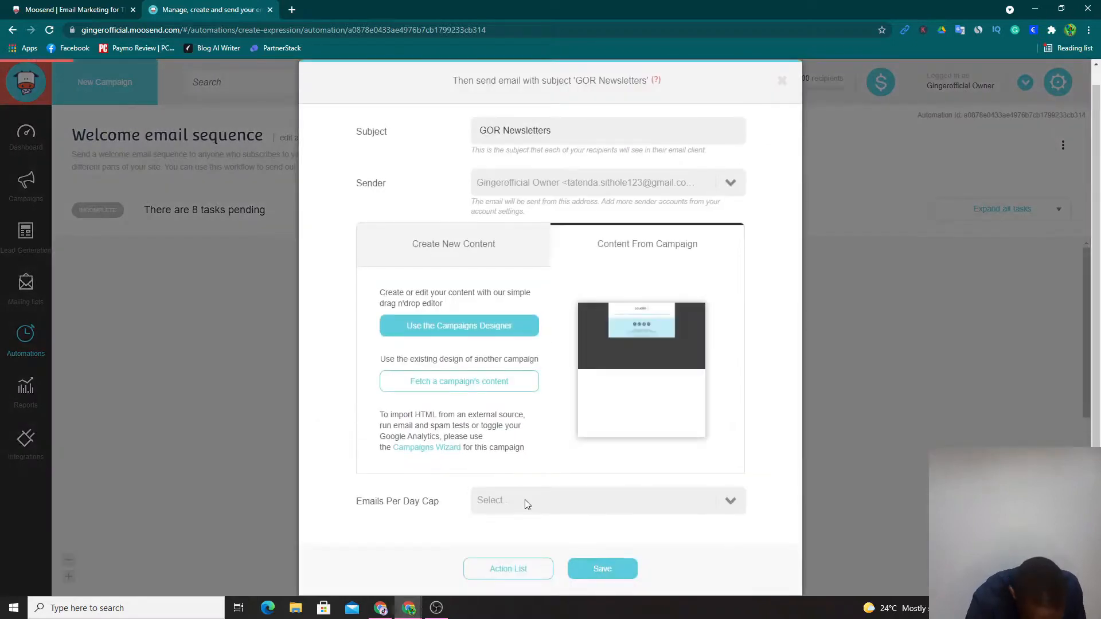
- Set the Emails Per Day Cap of the GOR Newsletters email step to Unlimited and save the step
click(525, 500)
scroll(561, 550, down, 2)
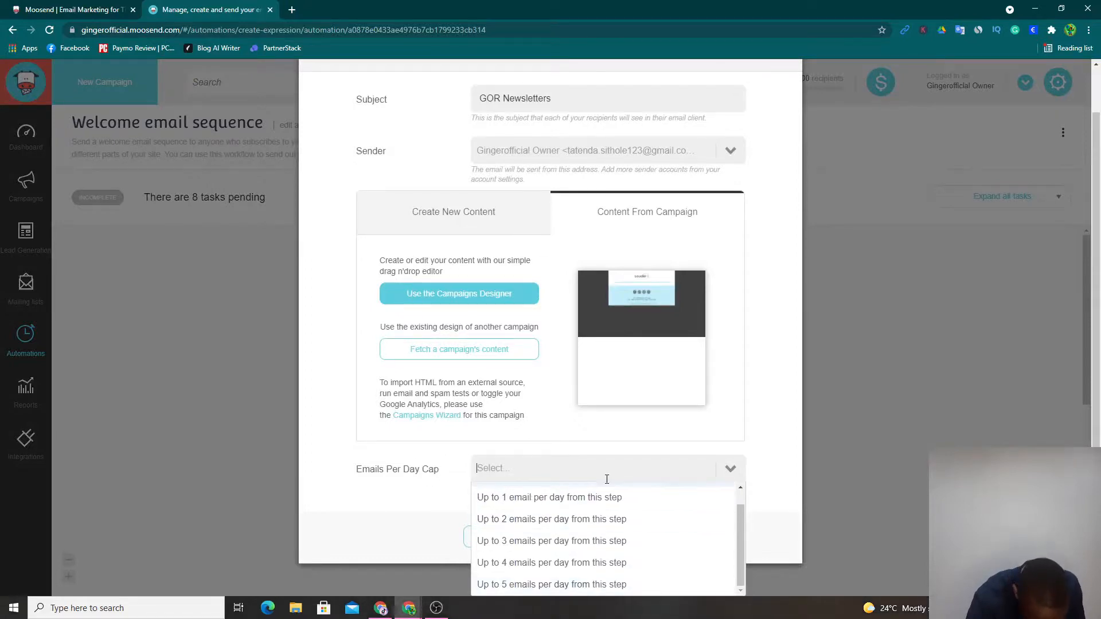
scroll(536, 536, up, 1)
click(537, 489)
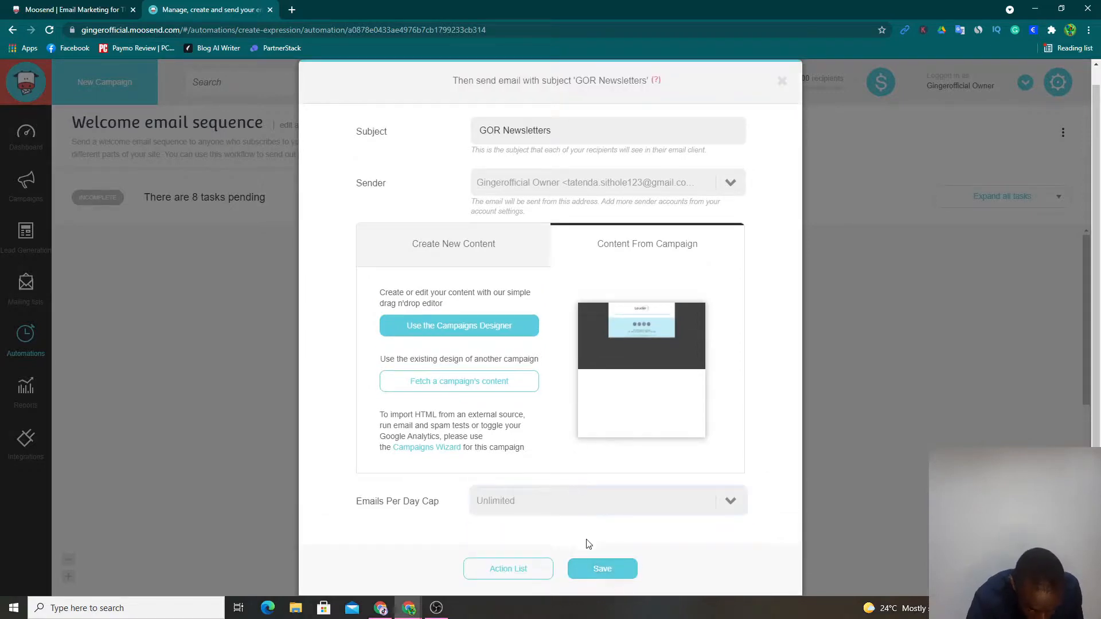
click(597, 574)
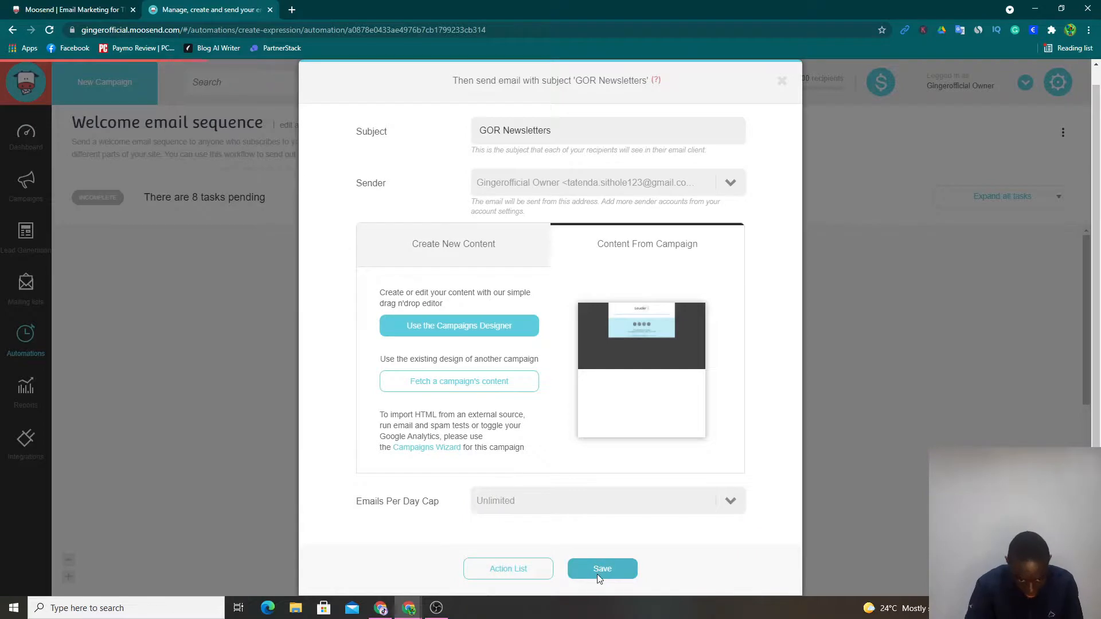
- Remove all unconfigured wait and email campaign steps that follow the GOR Newsletters email in the workflow
scroll(451, 361, down, 5)
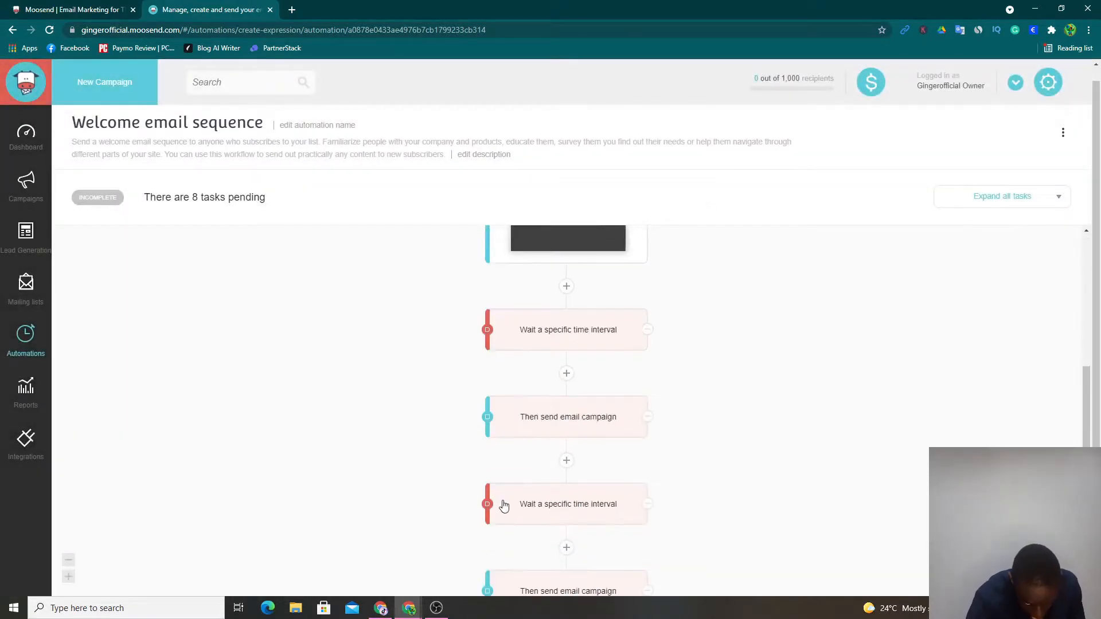
scroll(503, 503, up, 5)
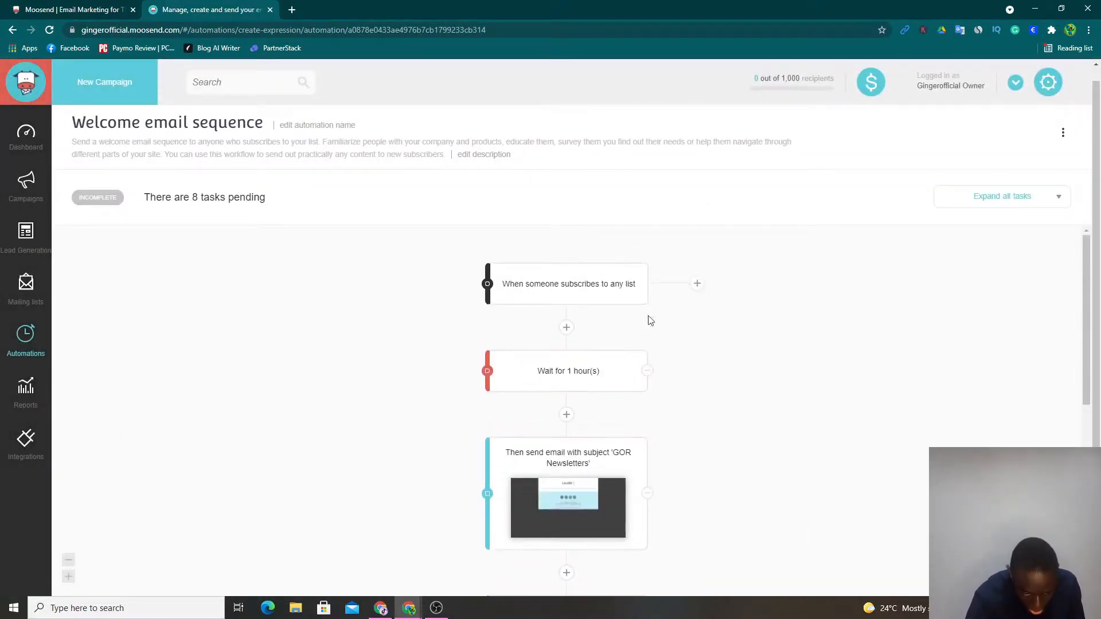
scroll(594, 396, down, 3)
mouse_move(571, 445)
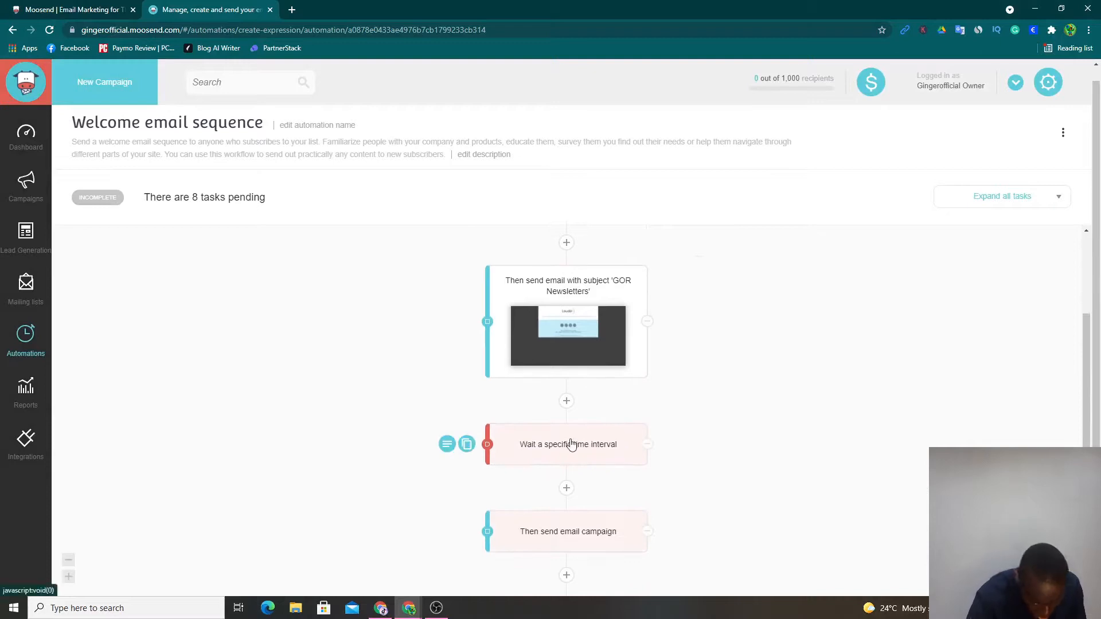
click(647, 446)
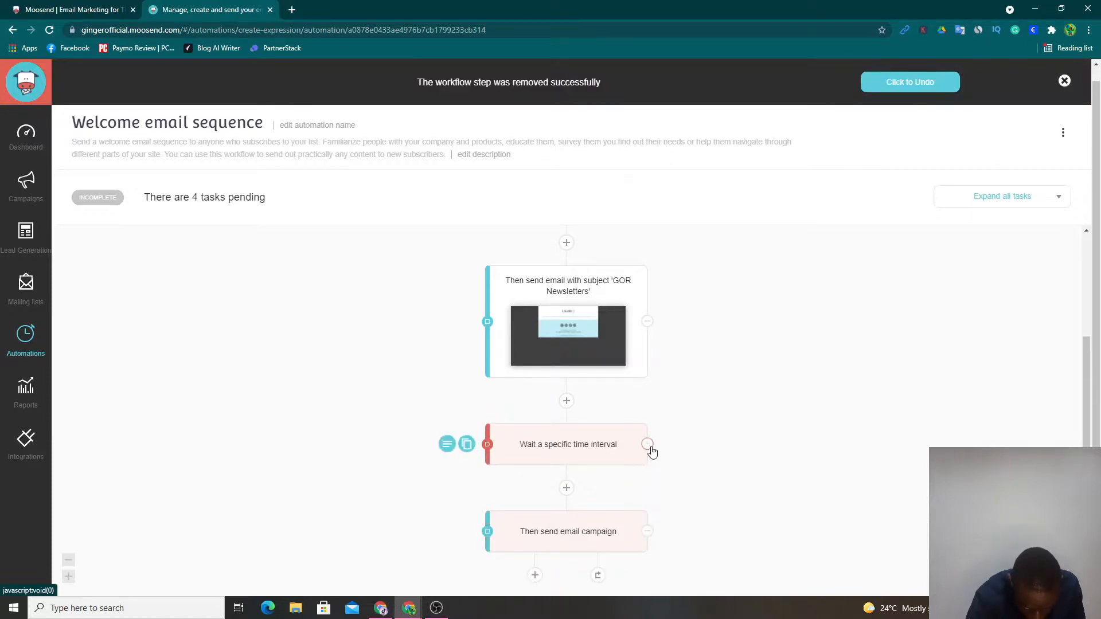
click(649, 446)
click(648, 485)
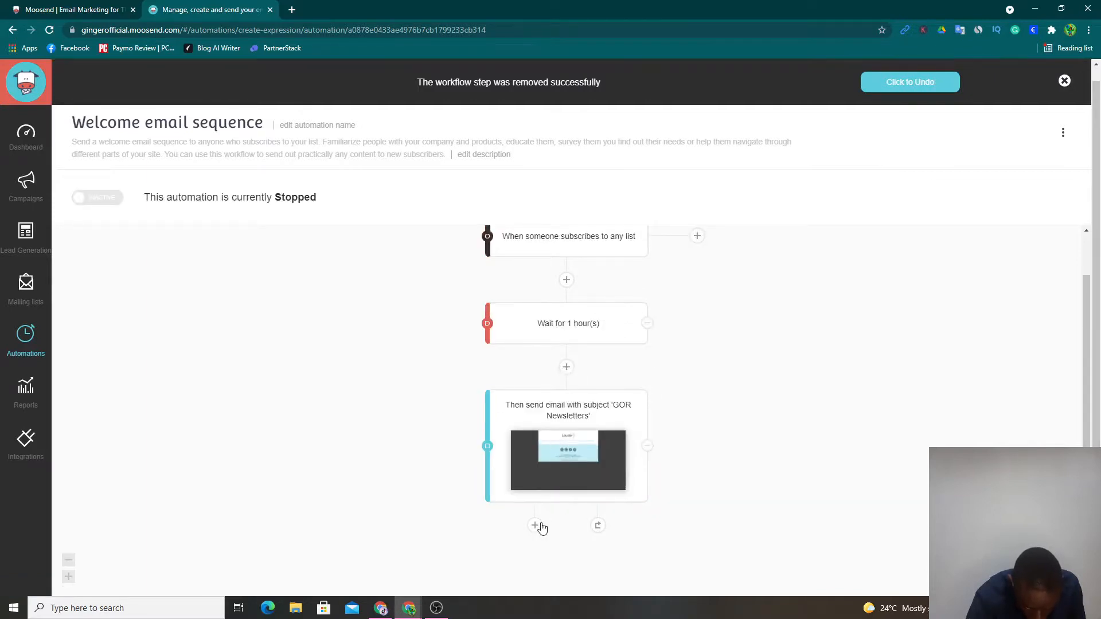
- Browse the available actions and add a Split Flow control step after the GOR Newsletters email
click(535, 525)
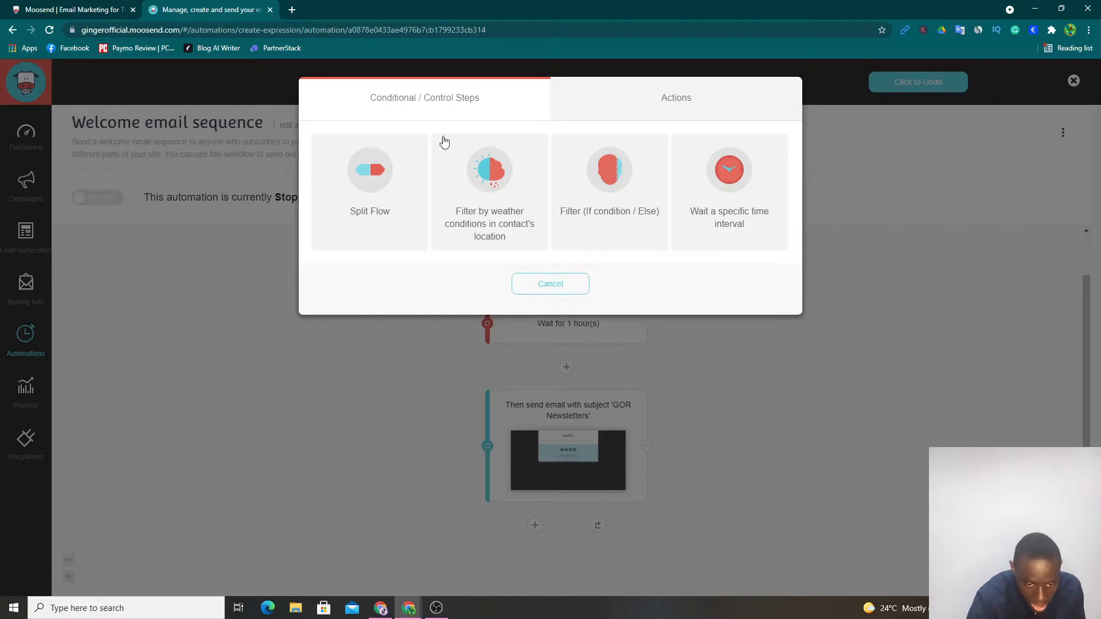
click(722, 102)
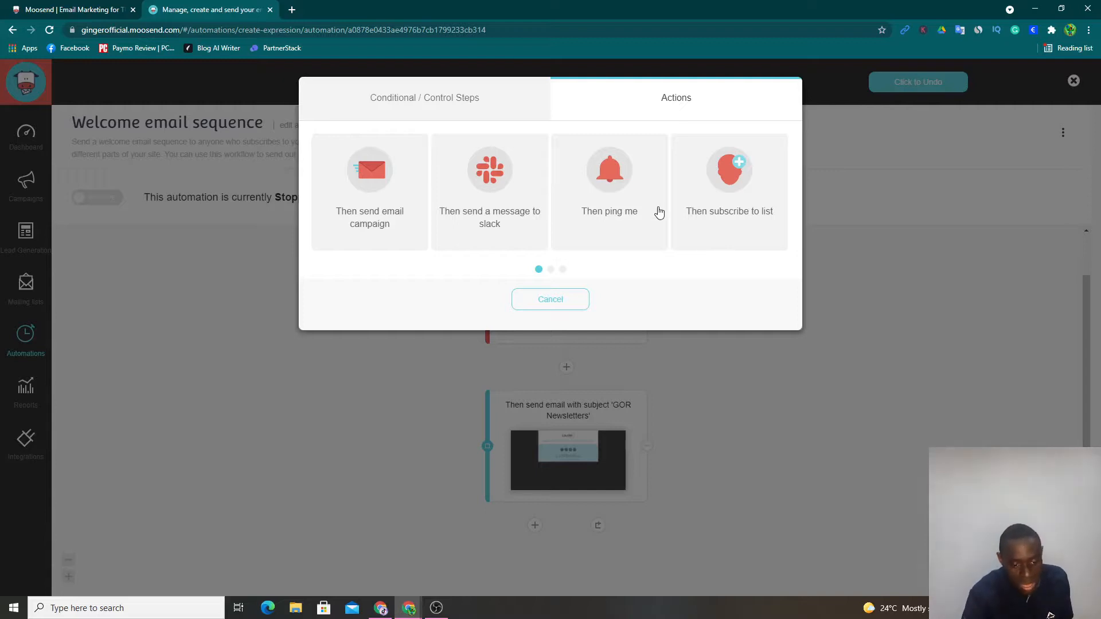
click(551, 269)
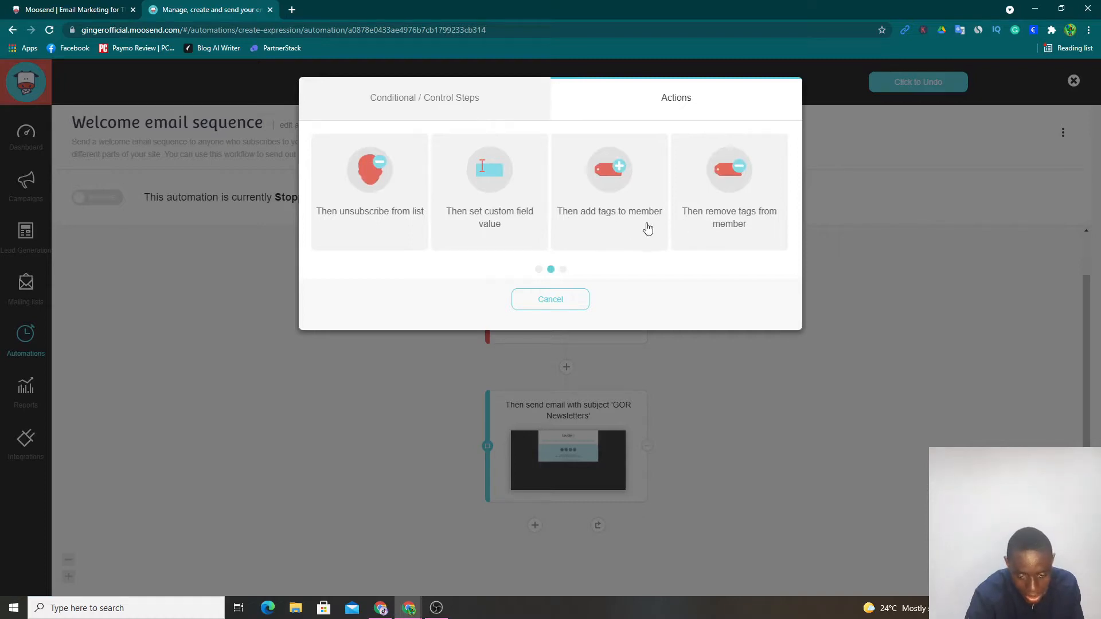
click(561, 270)
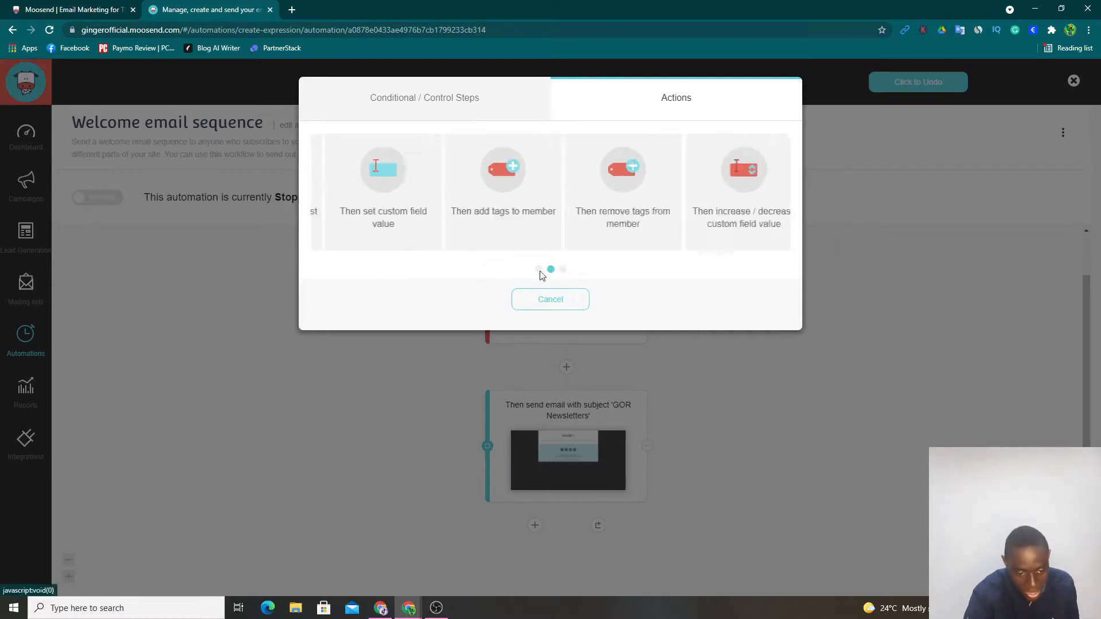
click(538, 270)
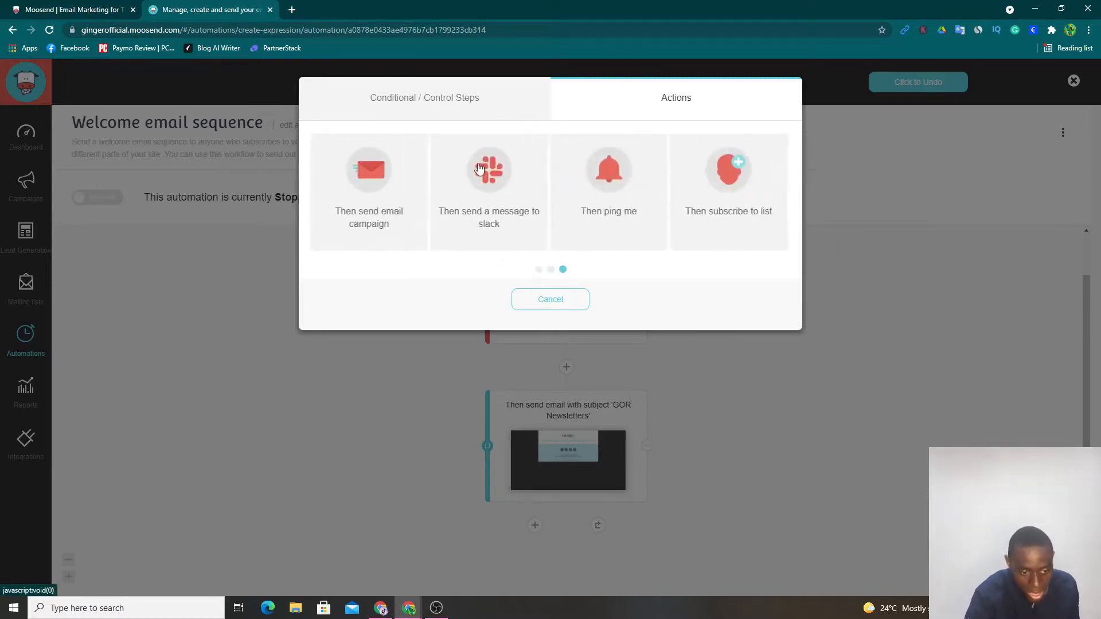
click(428, 110)
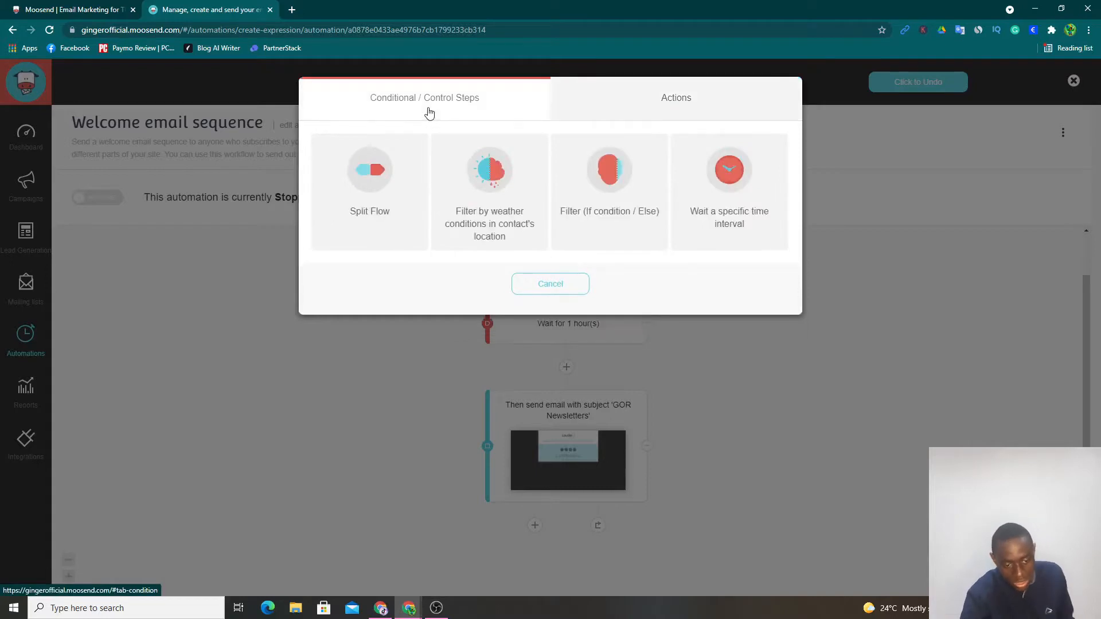
click(376, 170)
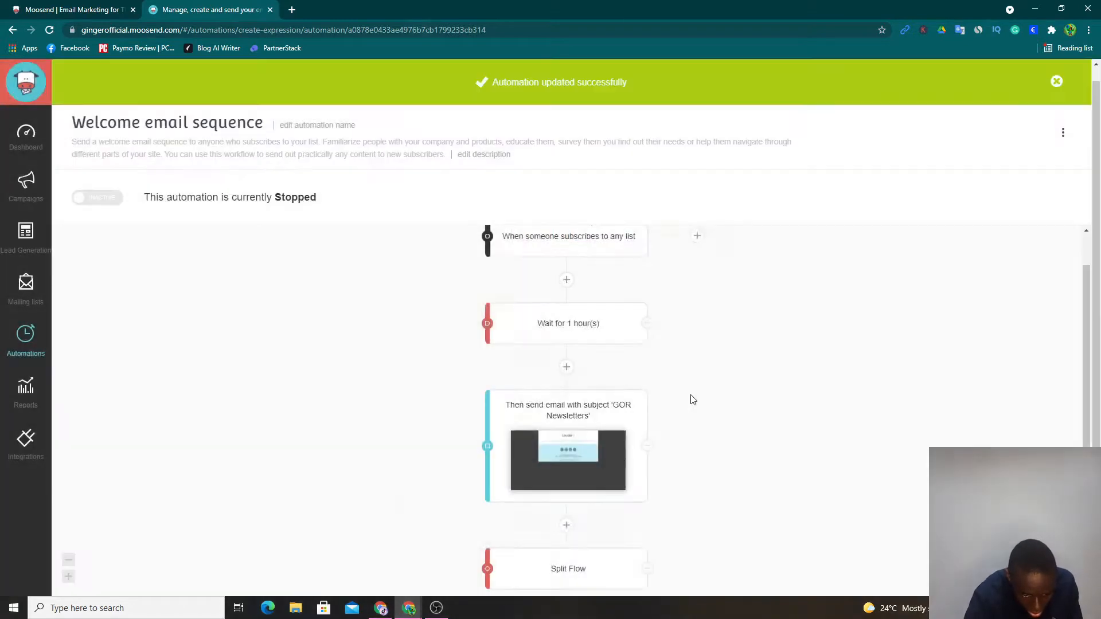
scroll(692, 399, down, 3)
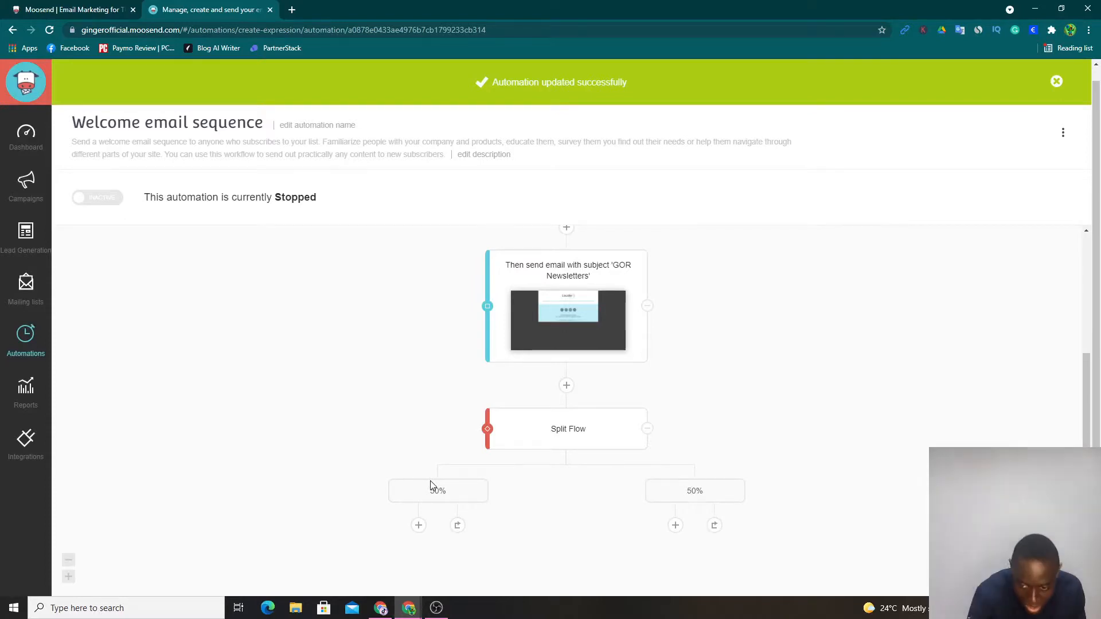
click(1057, 82)
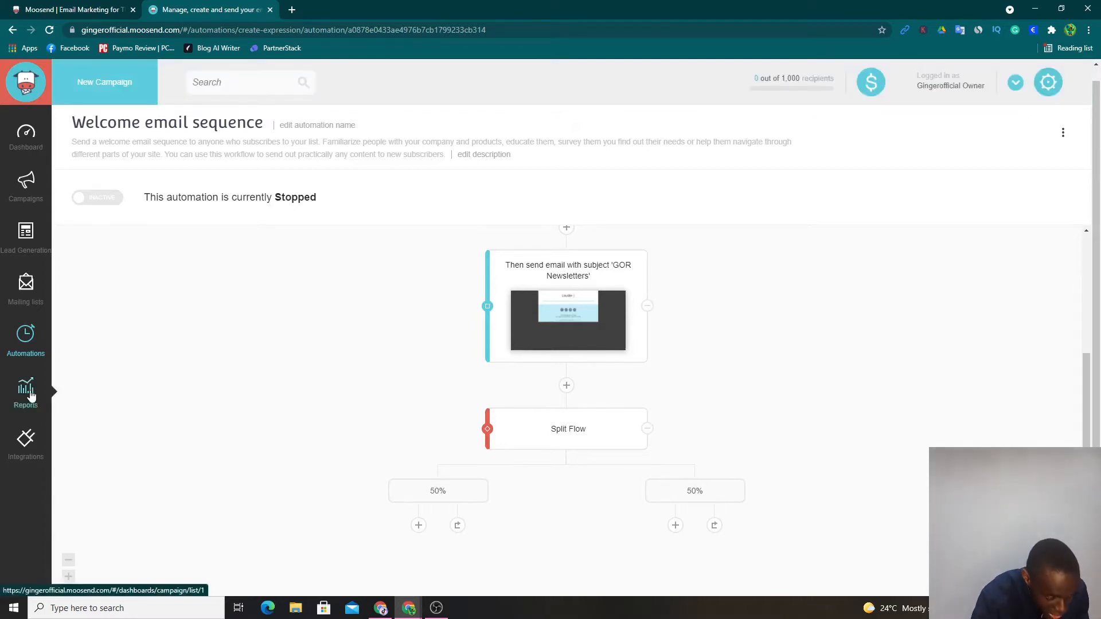
- Check the campaign reports page and examine the list of available third-party integrations from Segment and Wordpress through Convertbox
click(55, 395)
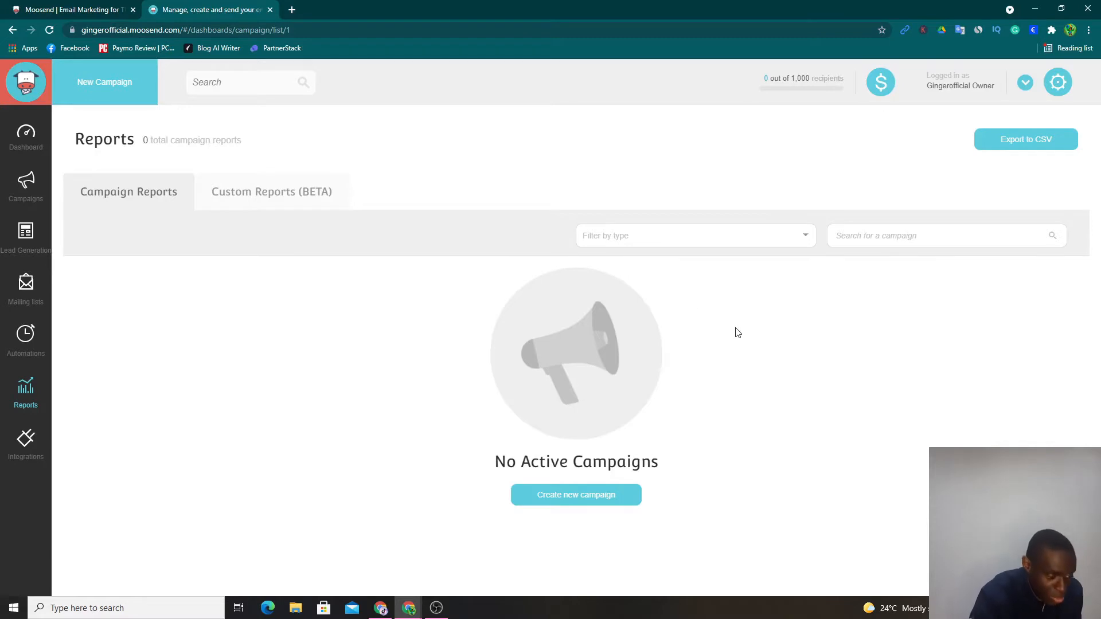
click(14, 460)
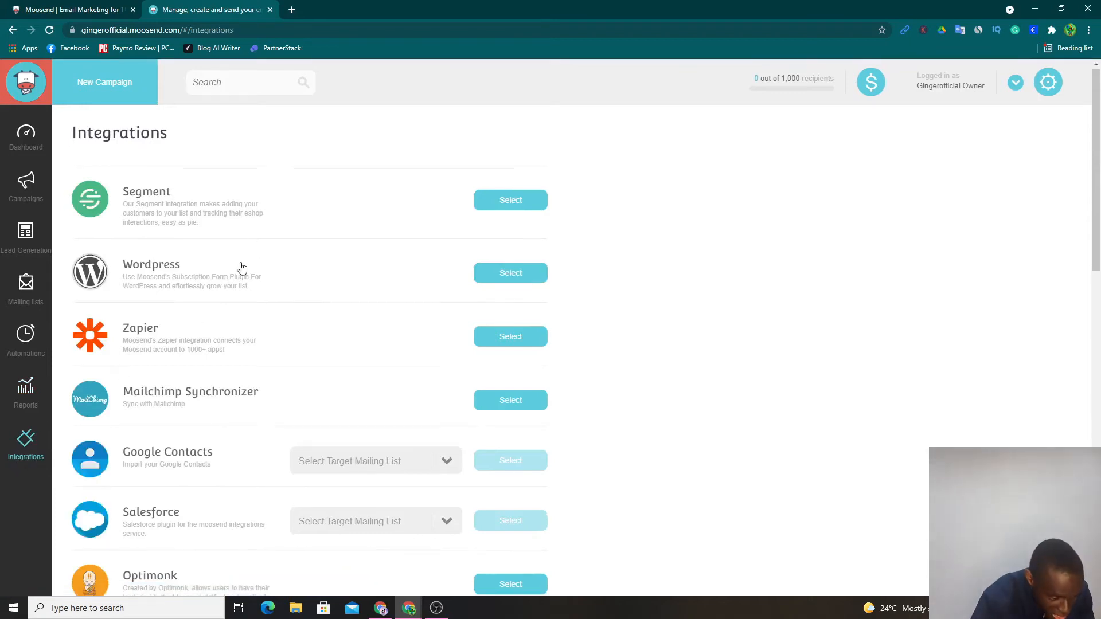
scroll(242, 267, down, 7)
scroll(196, 324, up, 5)
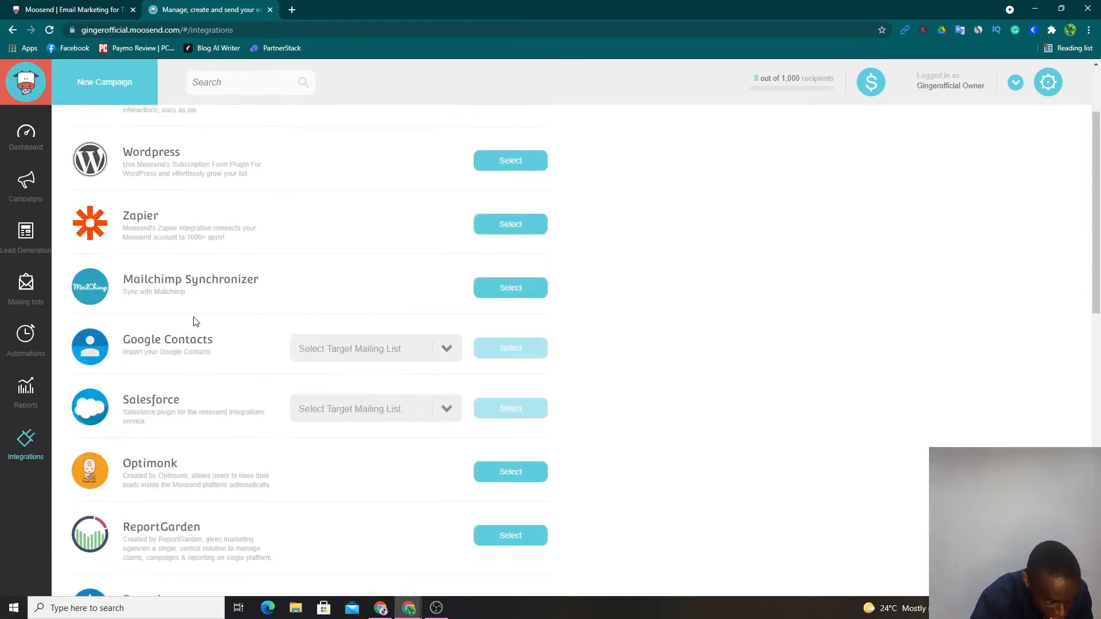
scroll(194, 320, down, 1)
scroll(172, 167, up, 2)
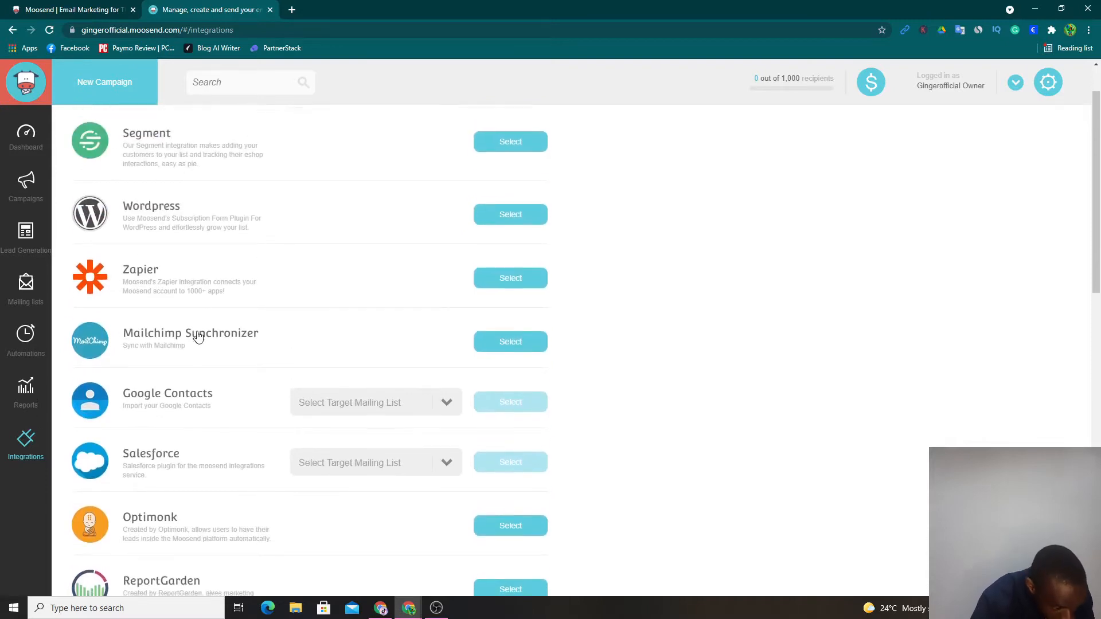
scroll(198, 337, down, 8)
scroll(209, 338, down, 3)
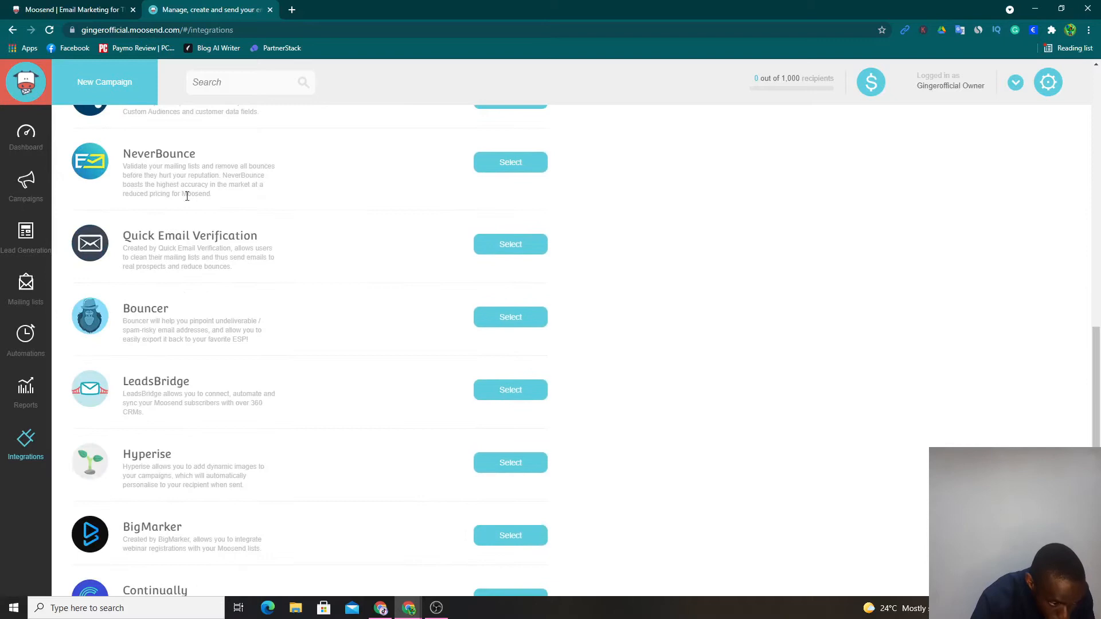
scroll(263, 396, up, 11)
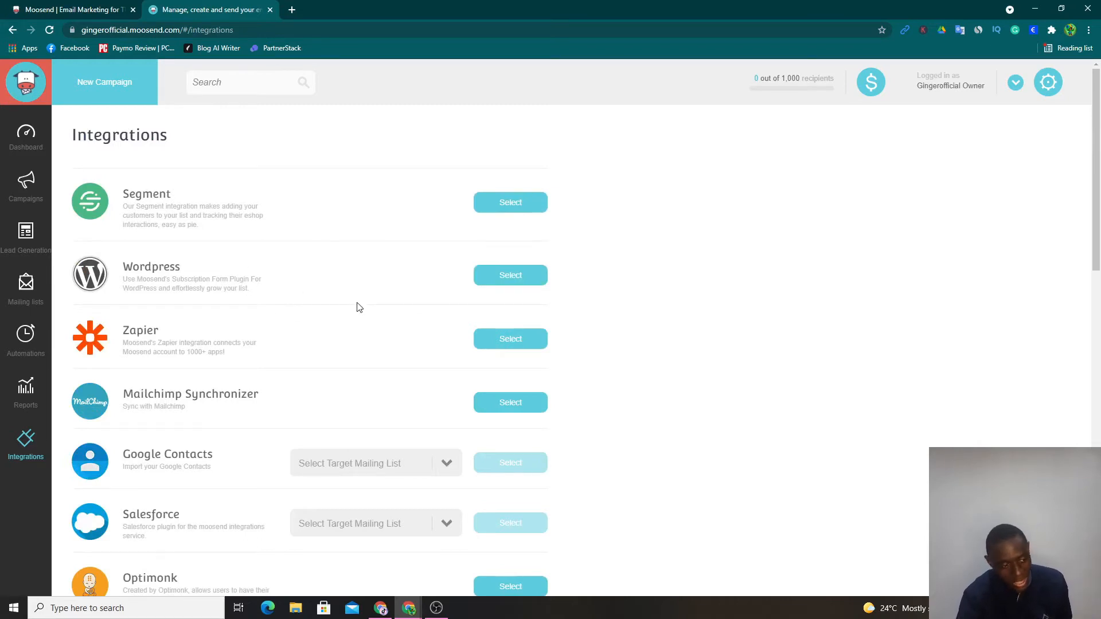
scroll(275, 373, down, 13)
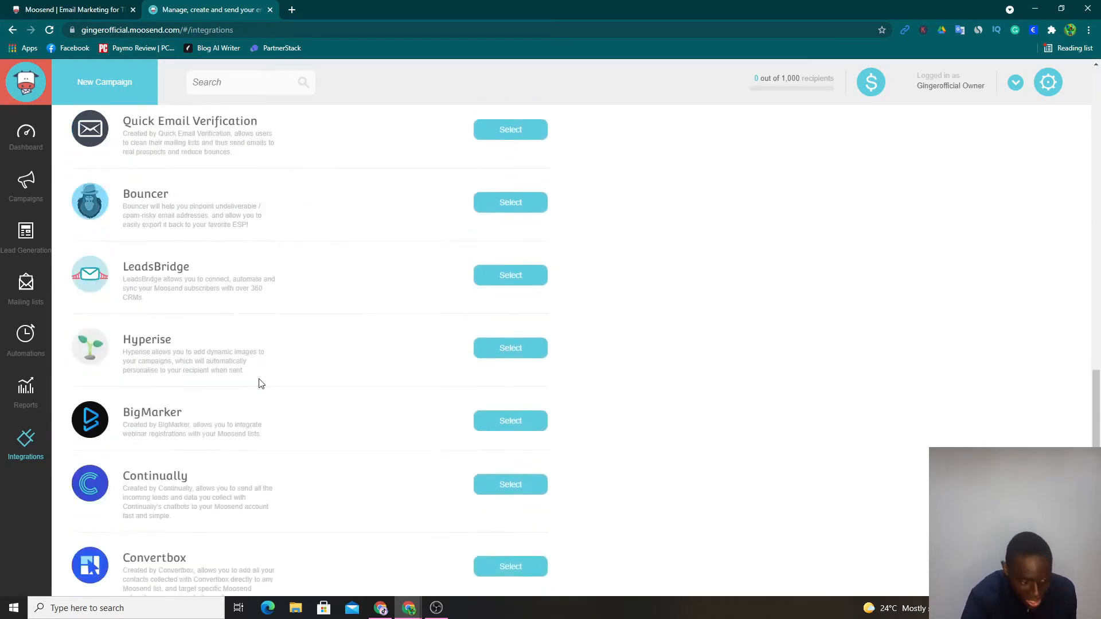
scroll(172, 292, up, 11)
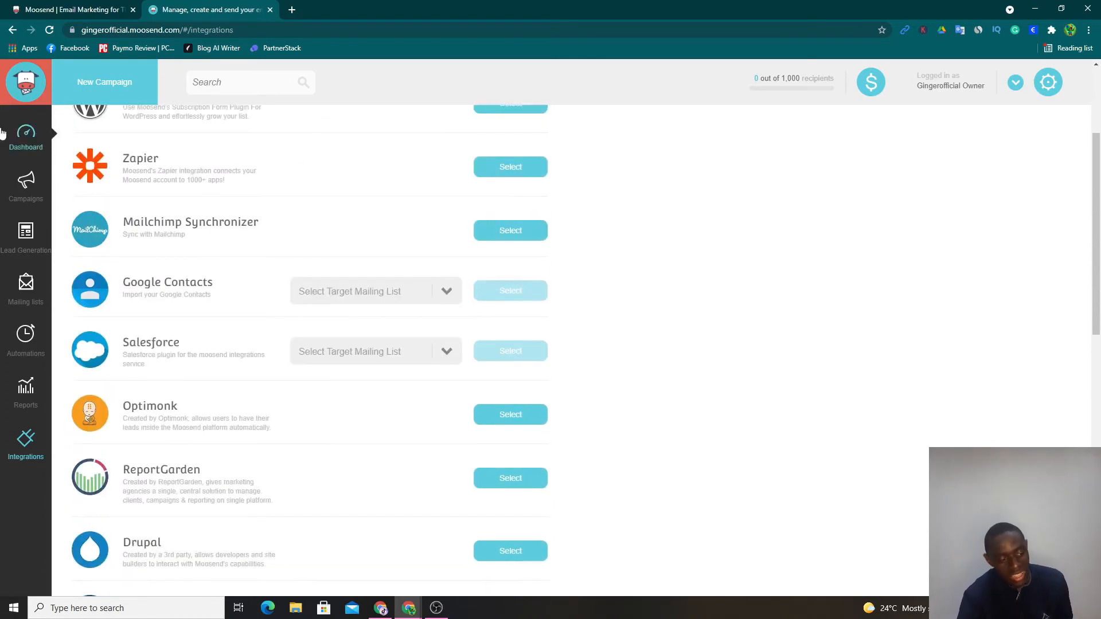
scroll(57, 250, up, 3)
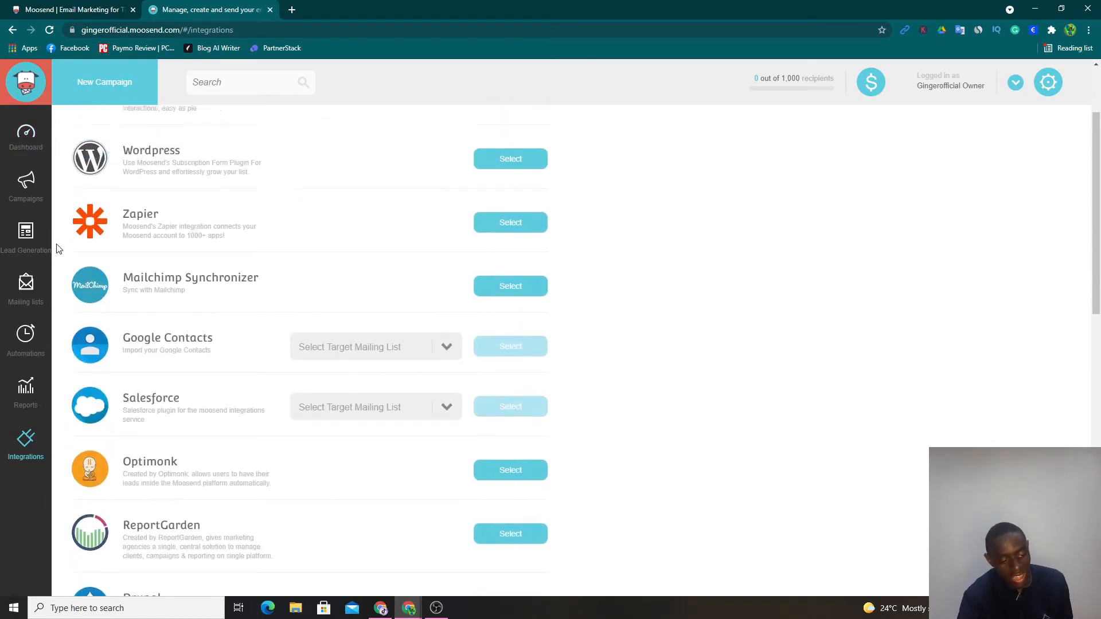
- Return to the account's dashboard overview
click(24, 142)
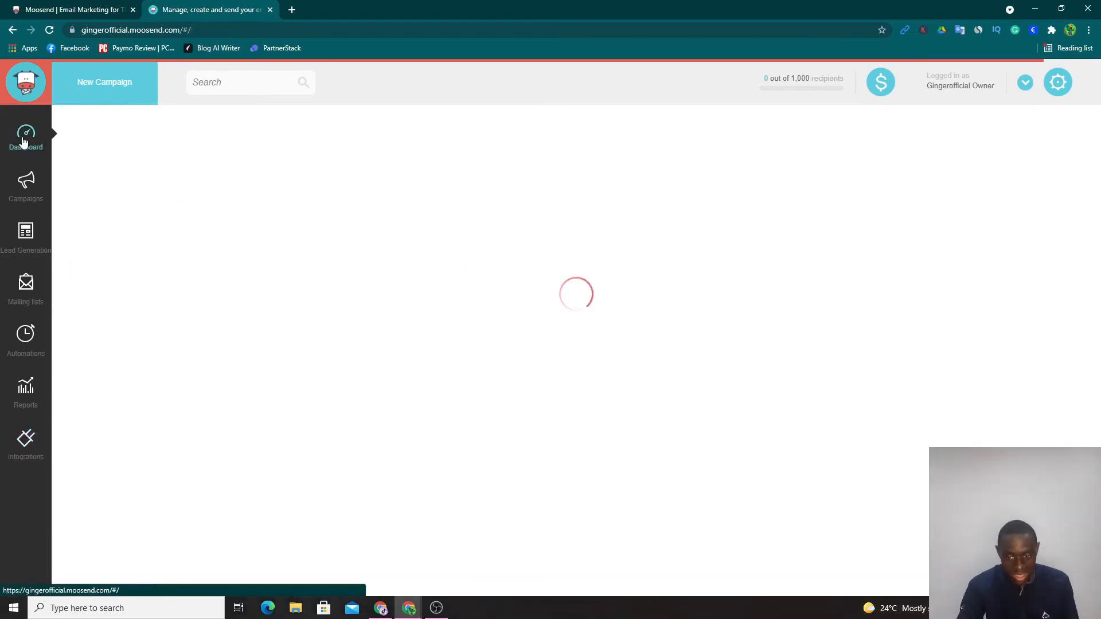